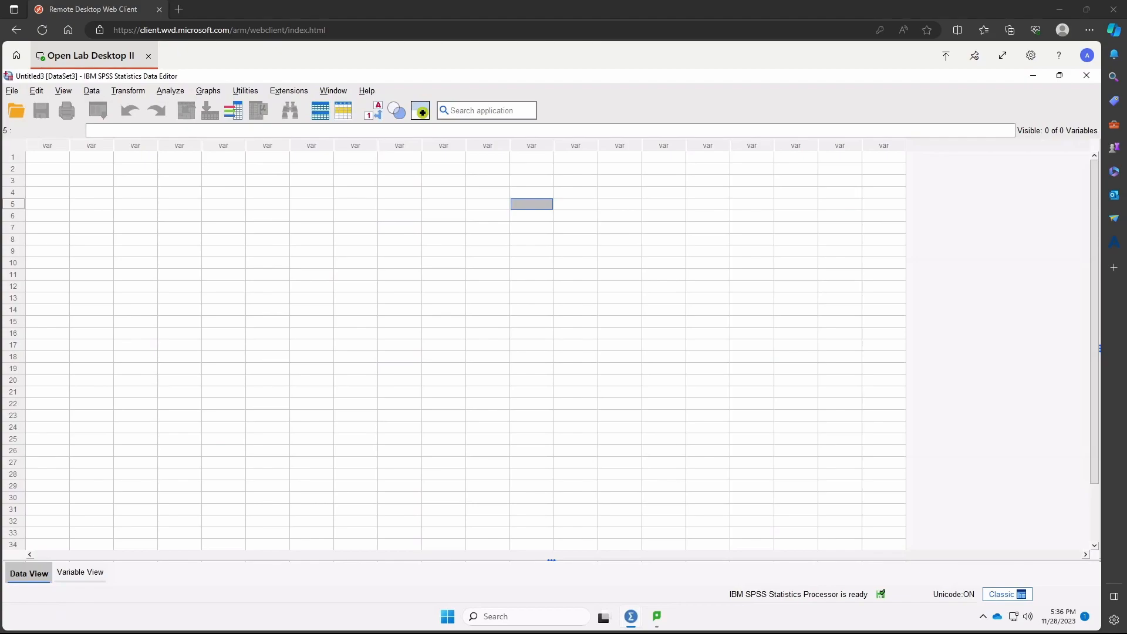
- Import the Excel workbook Oneway Anova 2data.xlsx, reading variable names from the first row, and widen the Gender column to fit its name
left_click(21, 91)
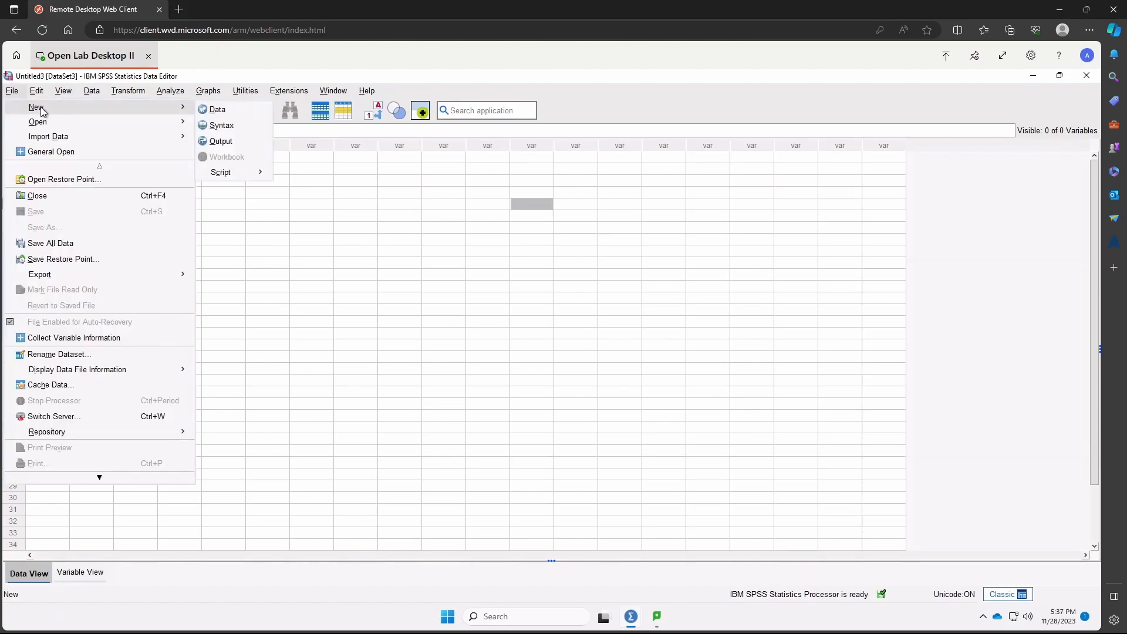
mouse_move(59, 137)
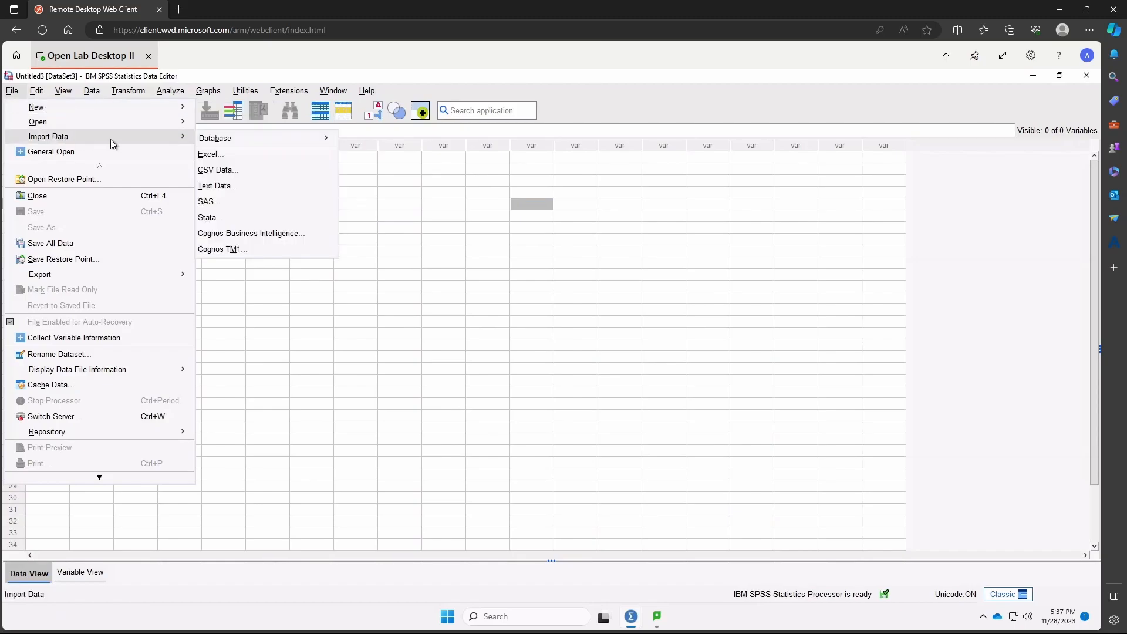
left_click(231, 158)
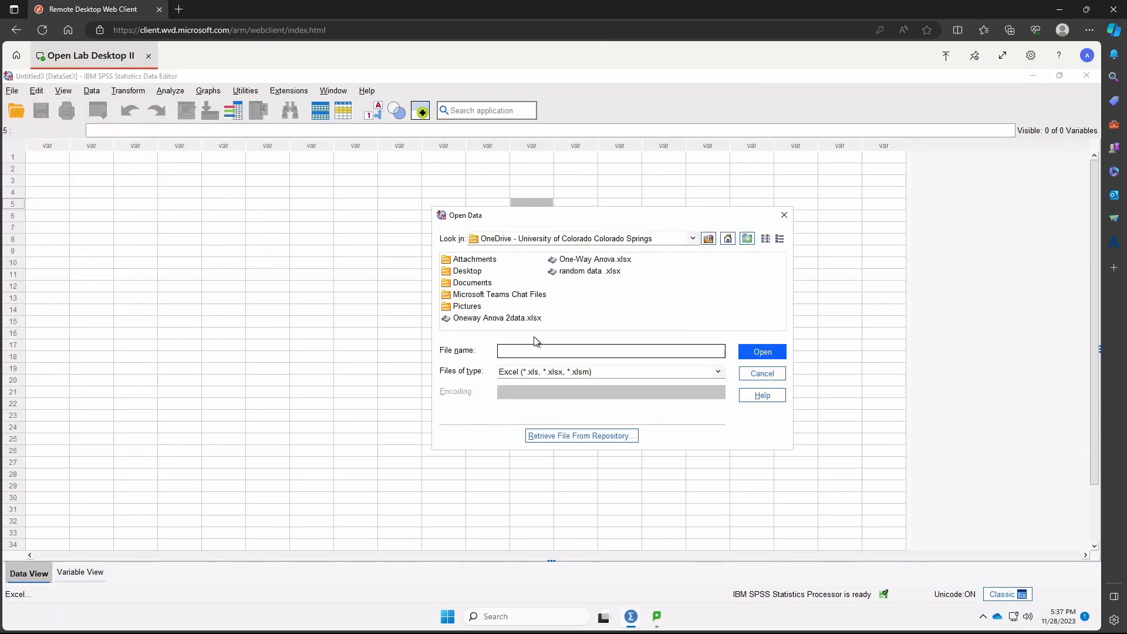
double_click(526, 318)
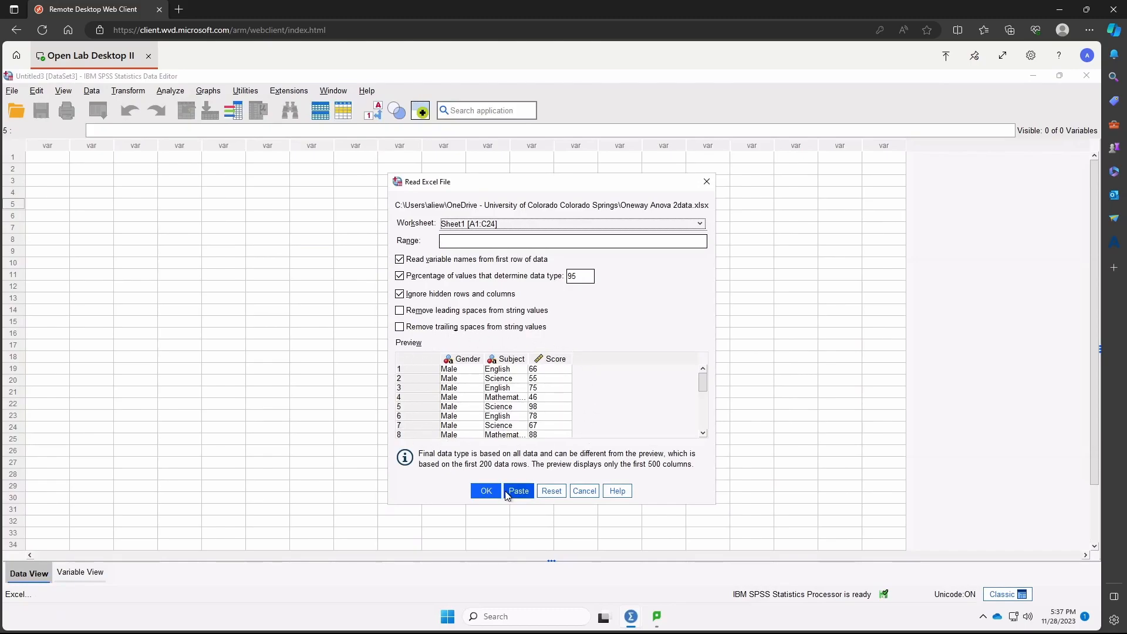
left_click(486, 491)
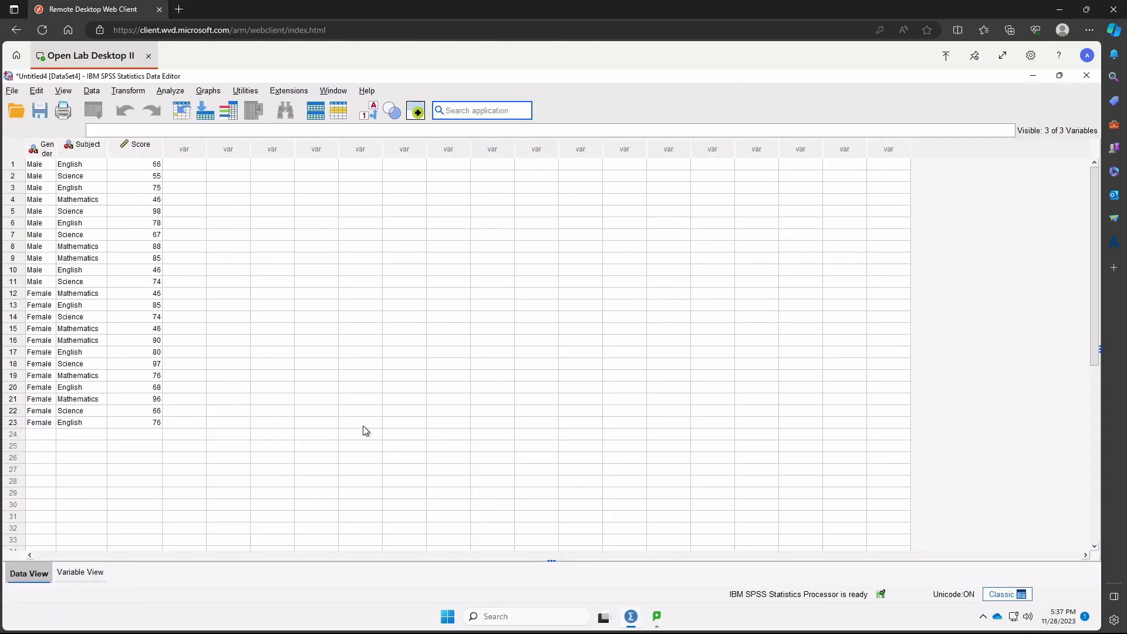
left_click(41, 176)
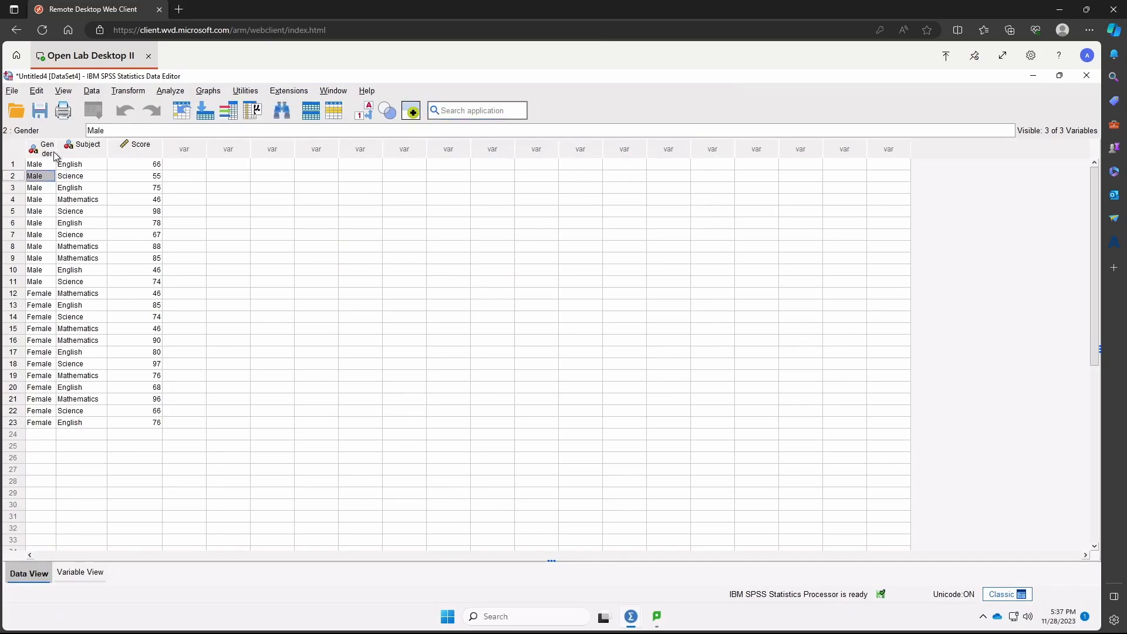
double_click(59, 154)
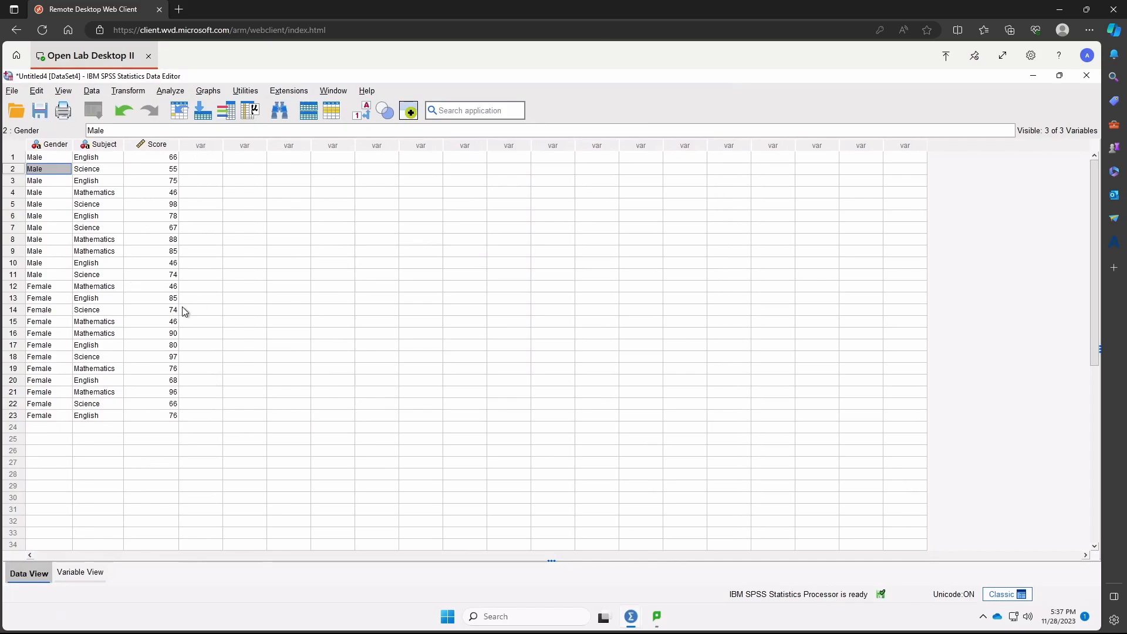
left_click(173, 96)
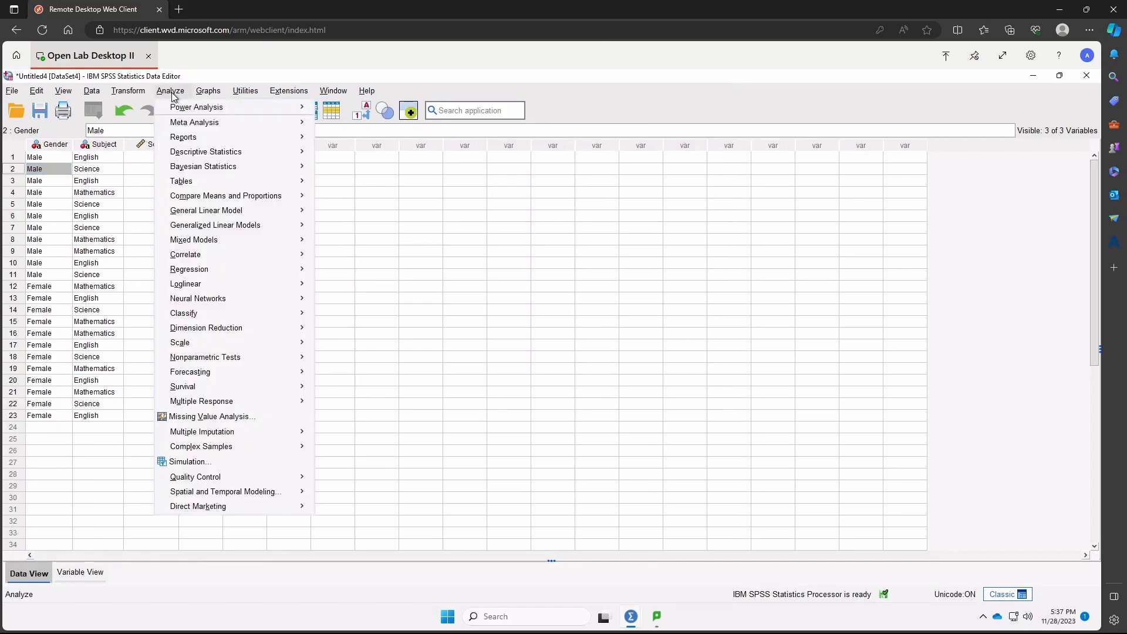
mouse_move(262, 184)
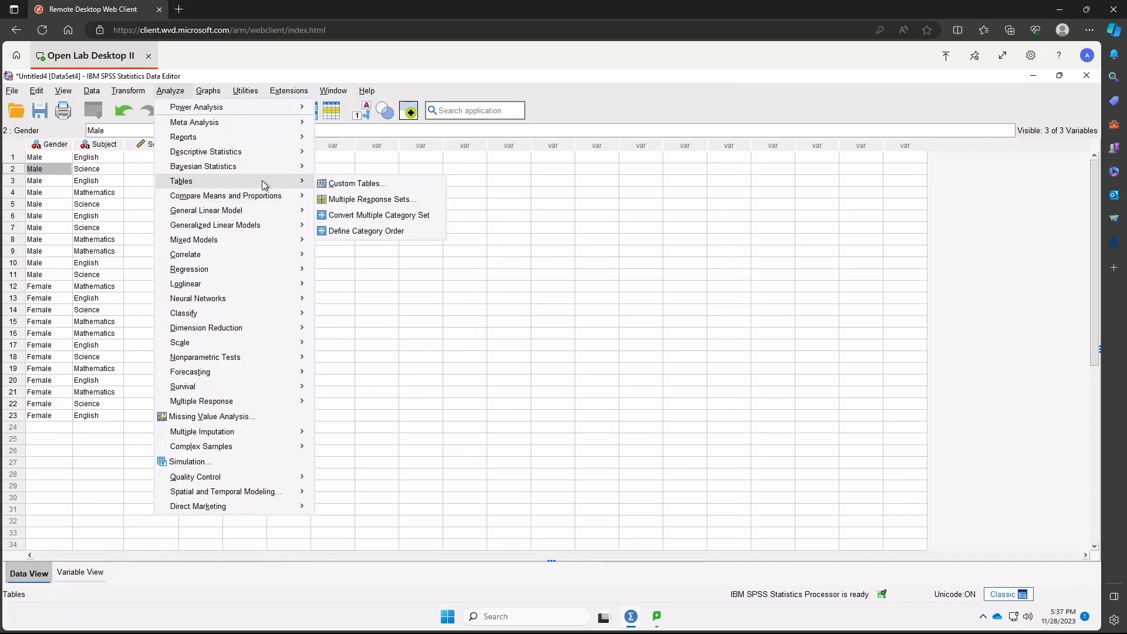
mouse_move(263, 224)
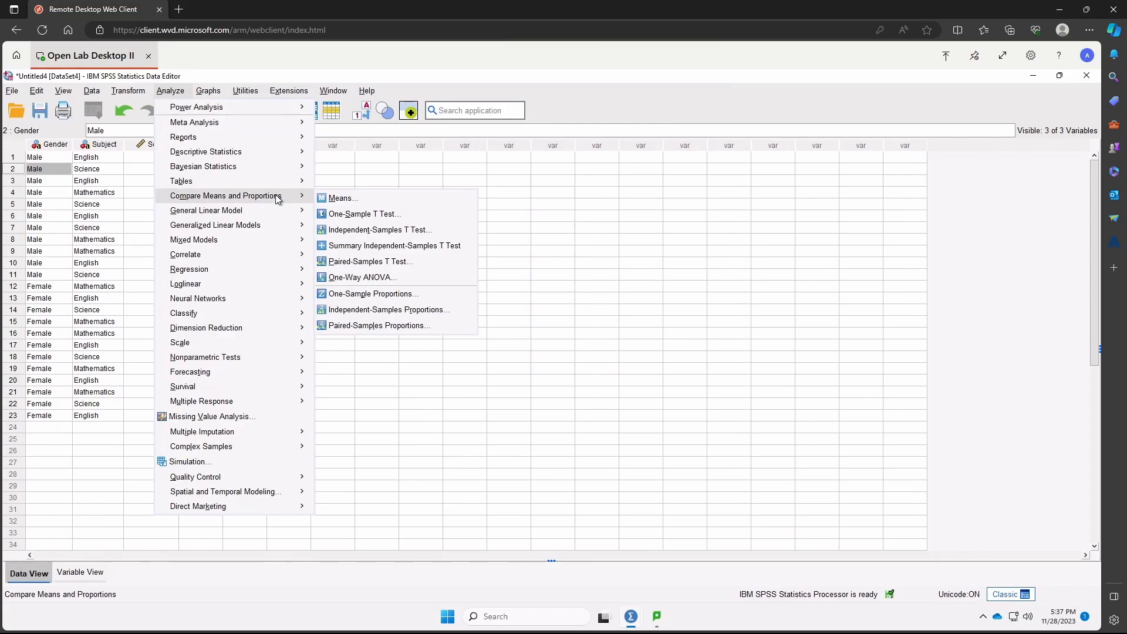
left_click(362, 278)
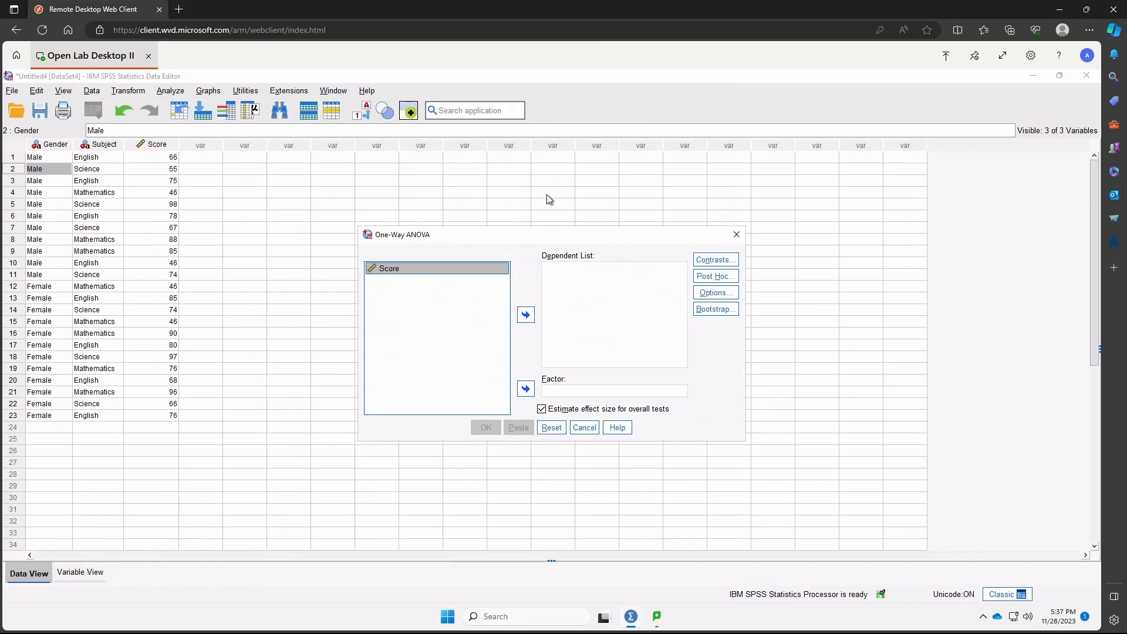
left_click(737, 236)
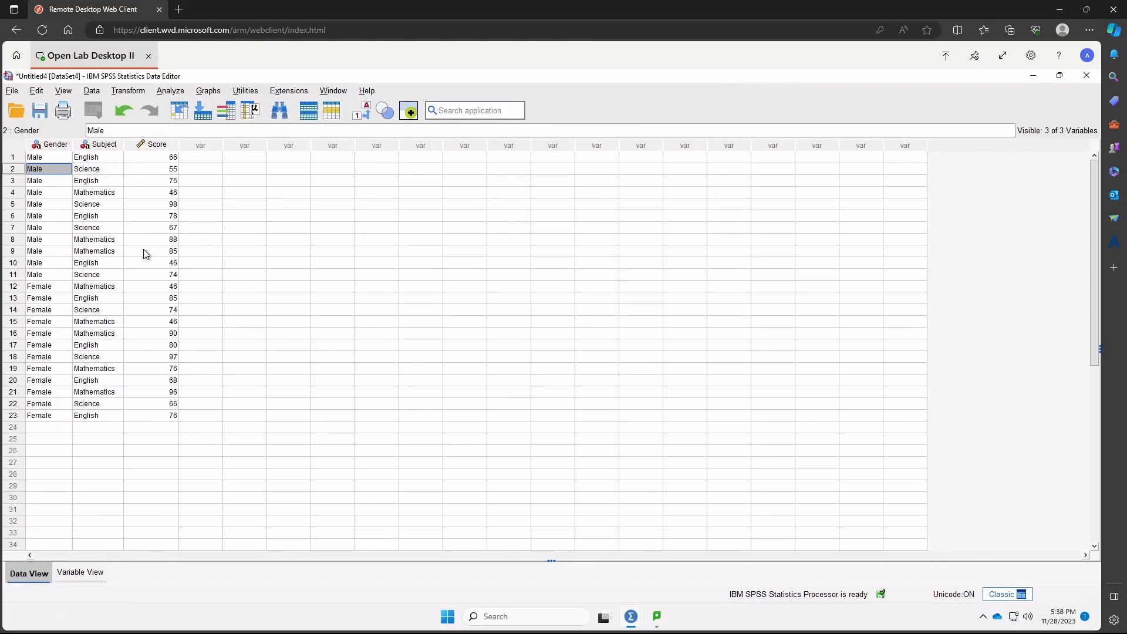
- Use Automatic Recode to convert Gender into a new variable named Genders, and close the output without saving it
left_click(128, 91)
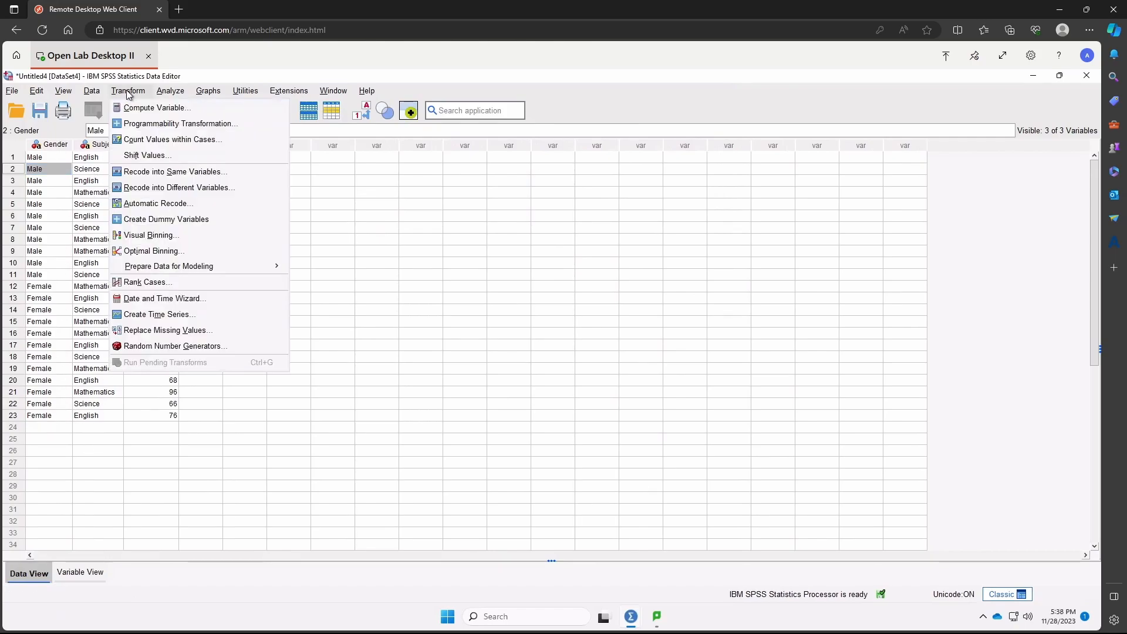
left_click(175, 205)
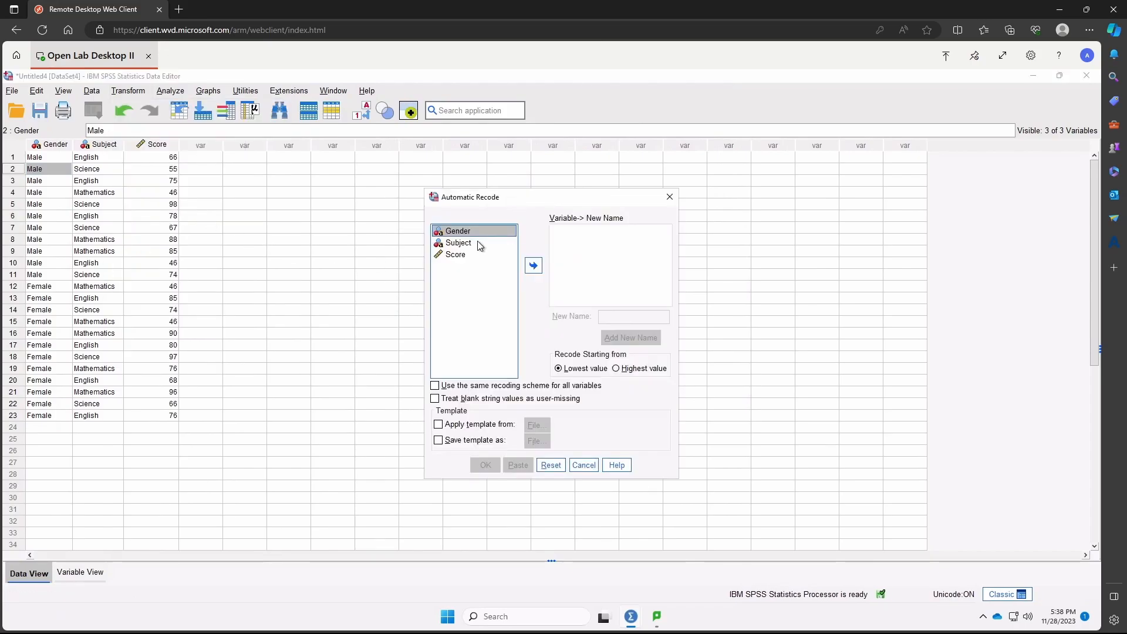
left_click(535, 267)
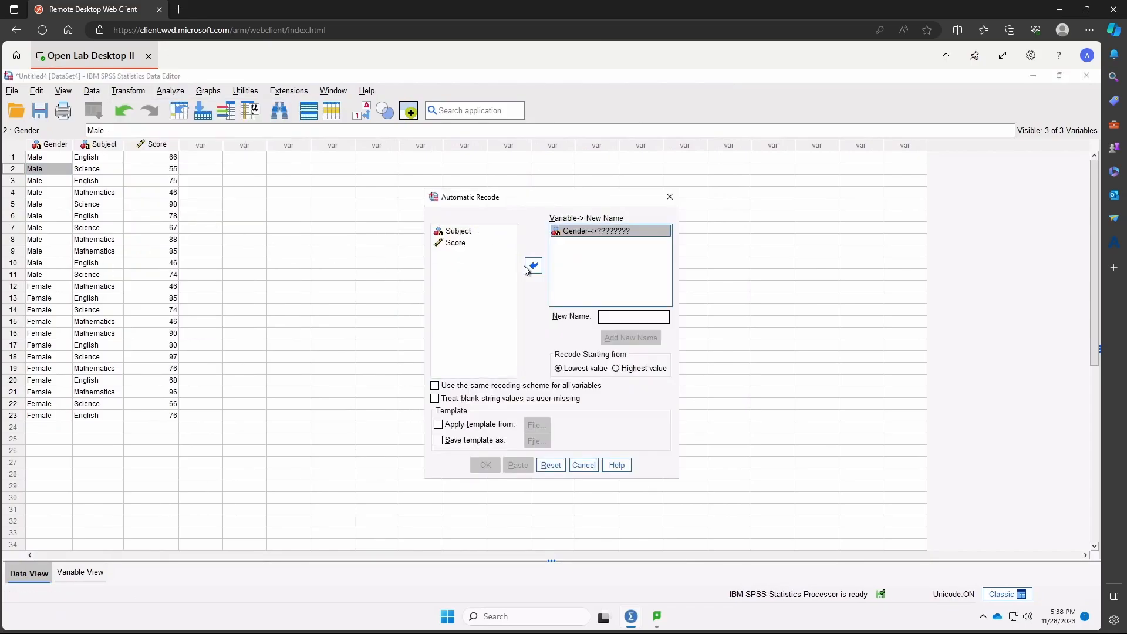
left_click(626, 315)
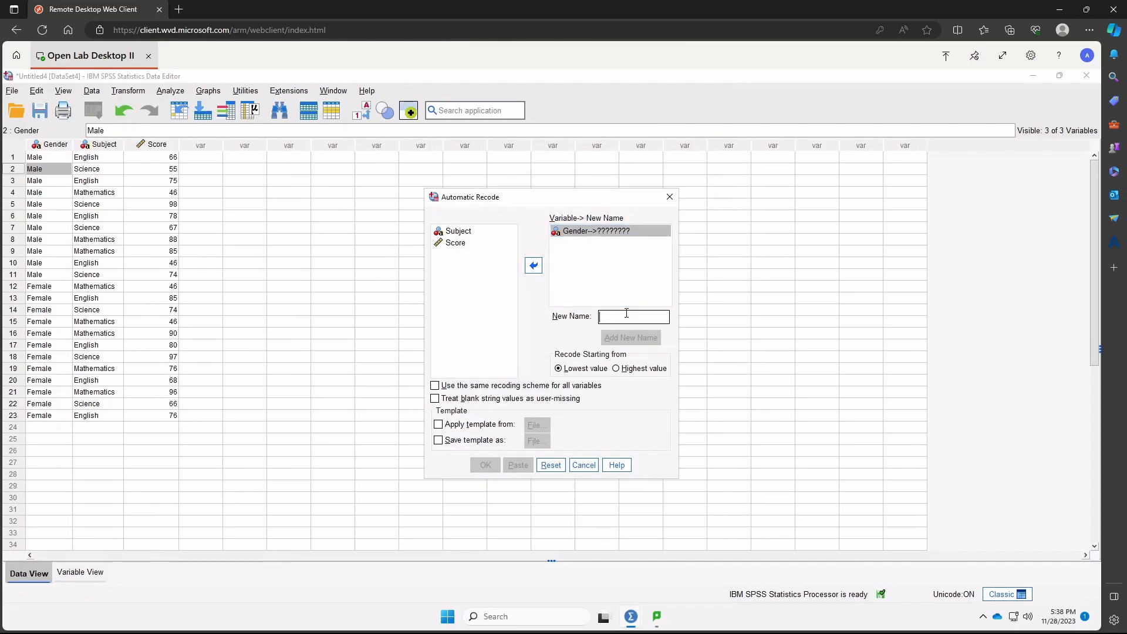
type("Genders")
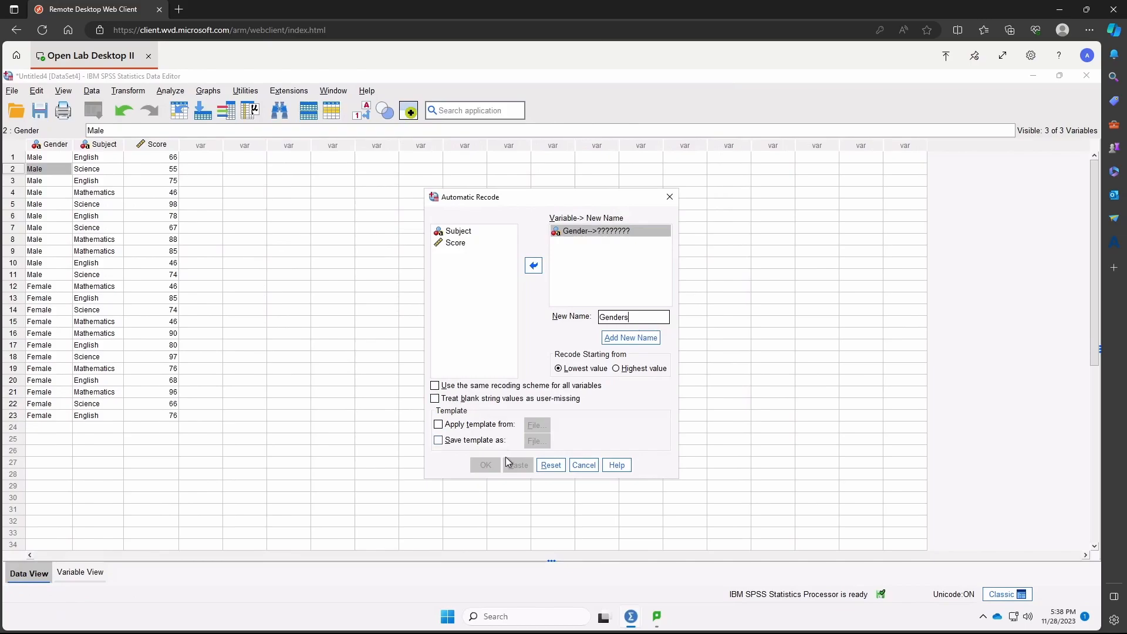
left_click(617, 338)
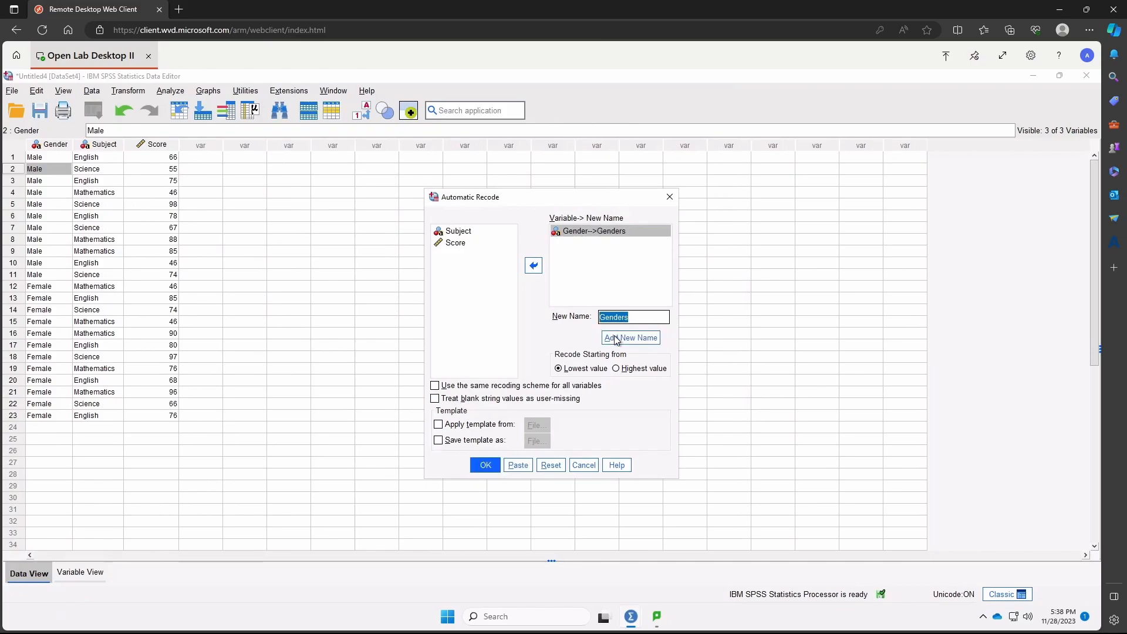
left_click(488, 465)
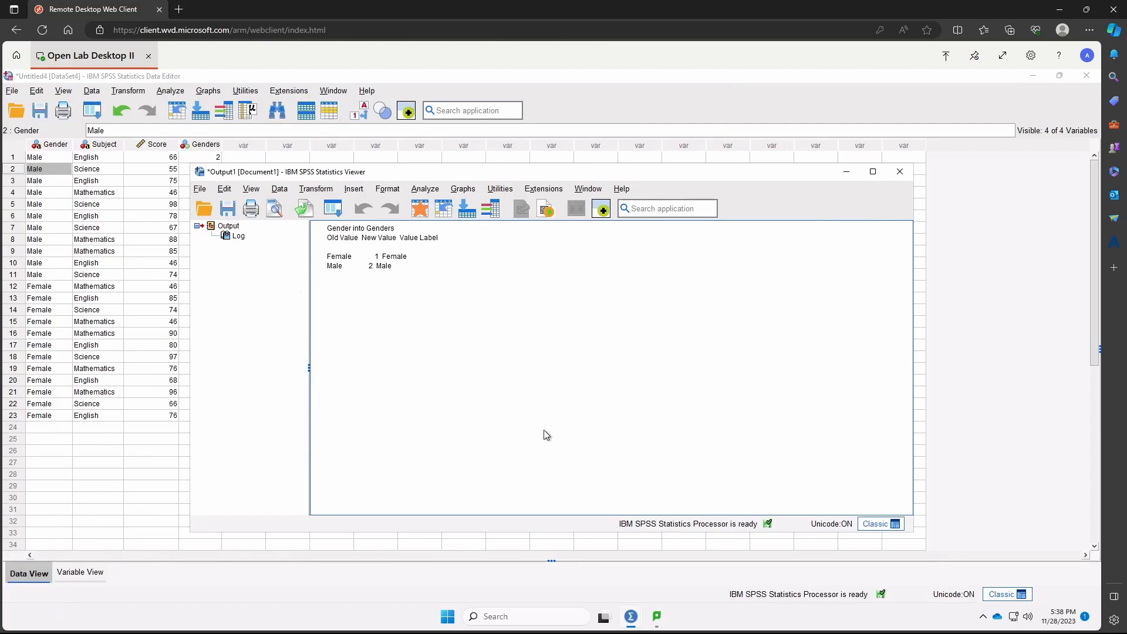
left_click(898, 176)
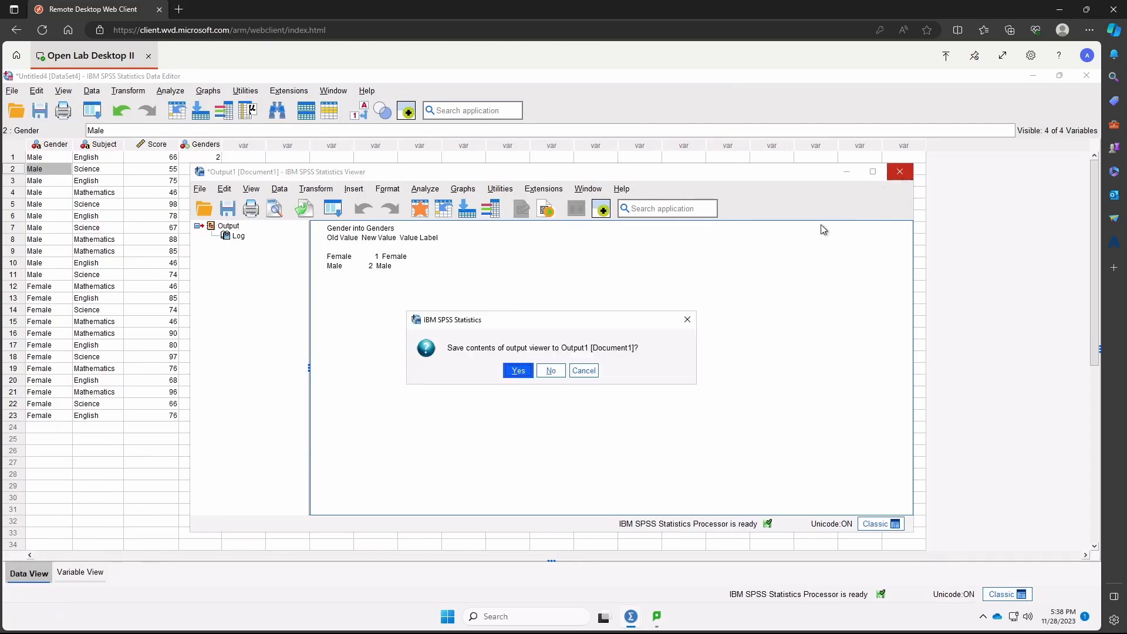
left_click(550, 373)
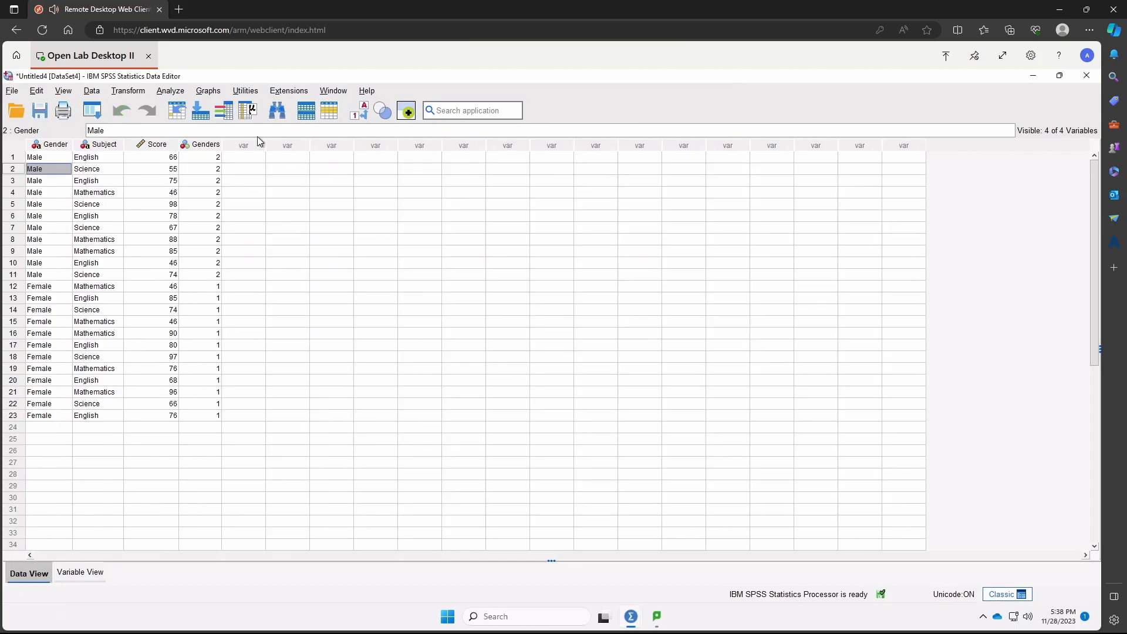
- Replace Gender with Subject in Automatic Recode, recode it into a new variable named Subjects, and close the output without saving it
left_click(132, 94)
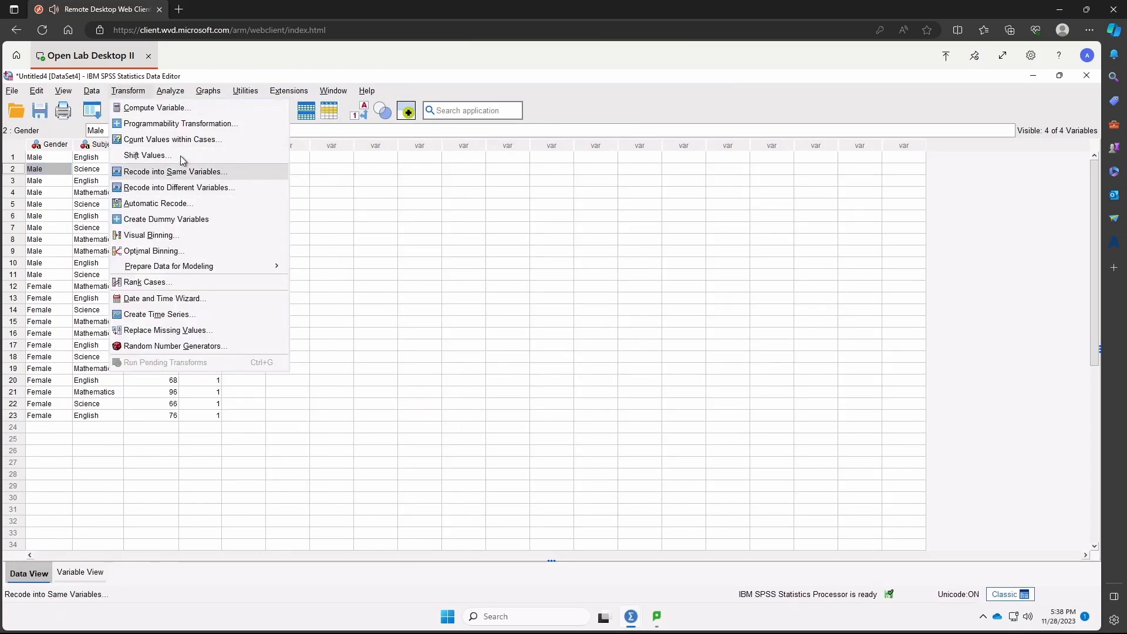
left_click(200, 203)
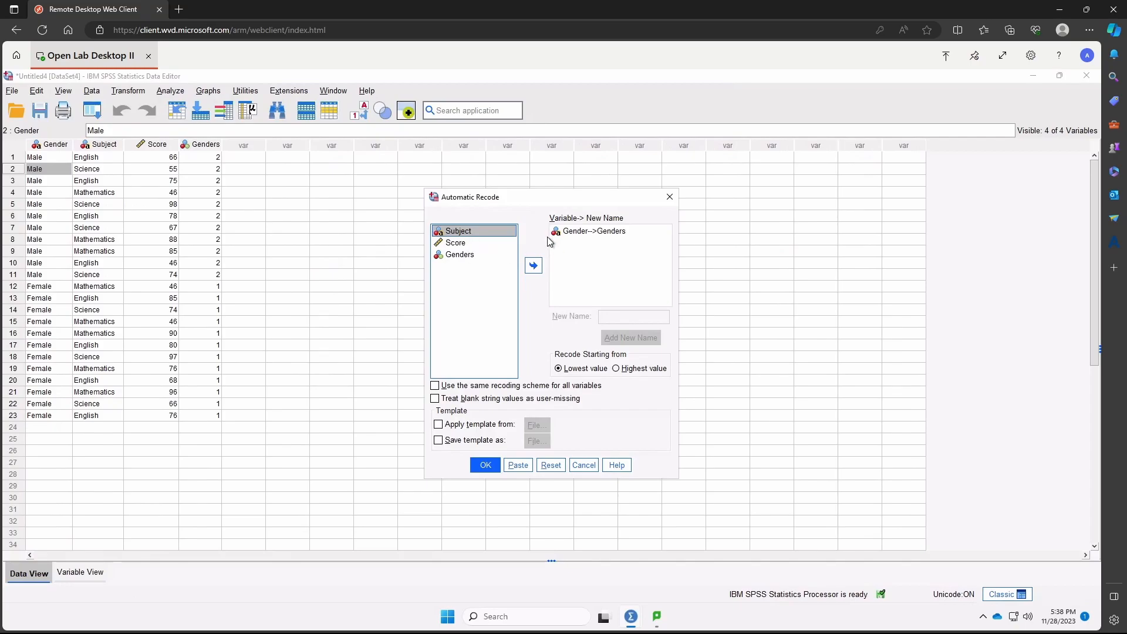
left_click(589, 231)
left_click(533, 265)
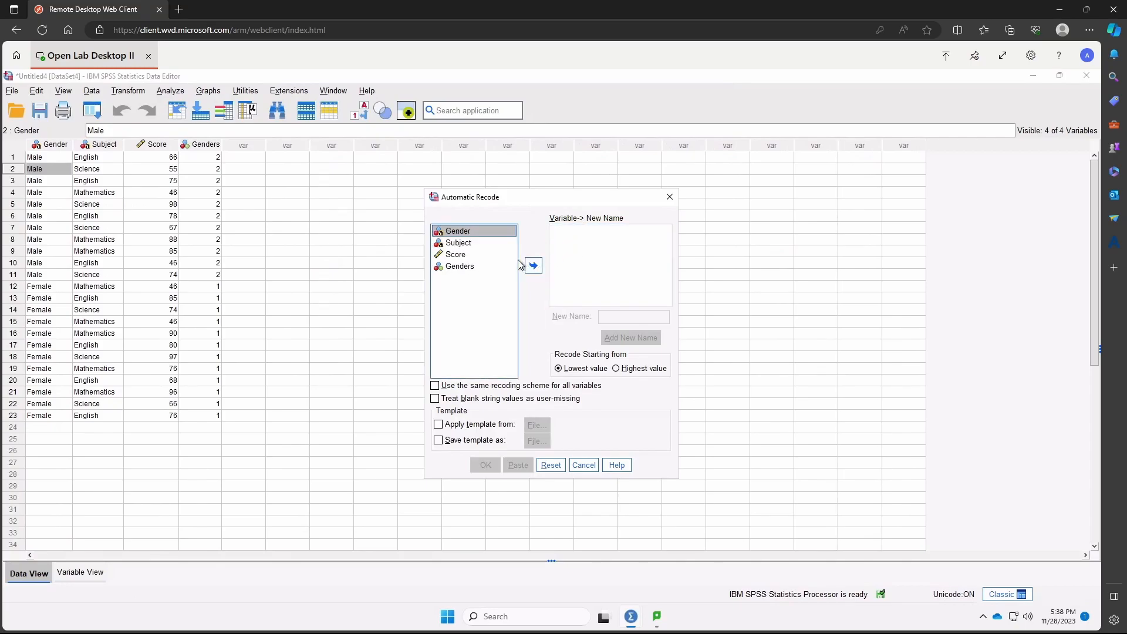
left_click(472, 244)
left_click(533, 265)
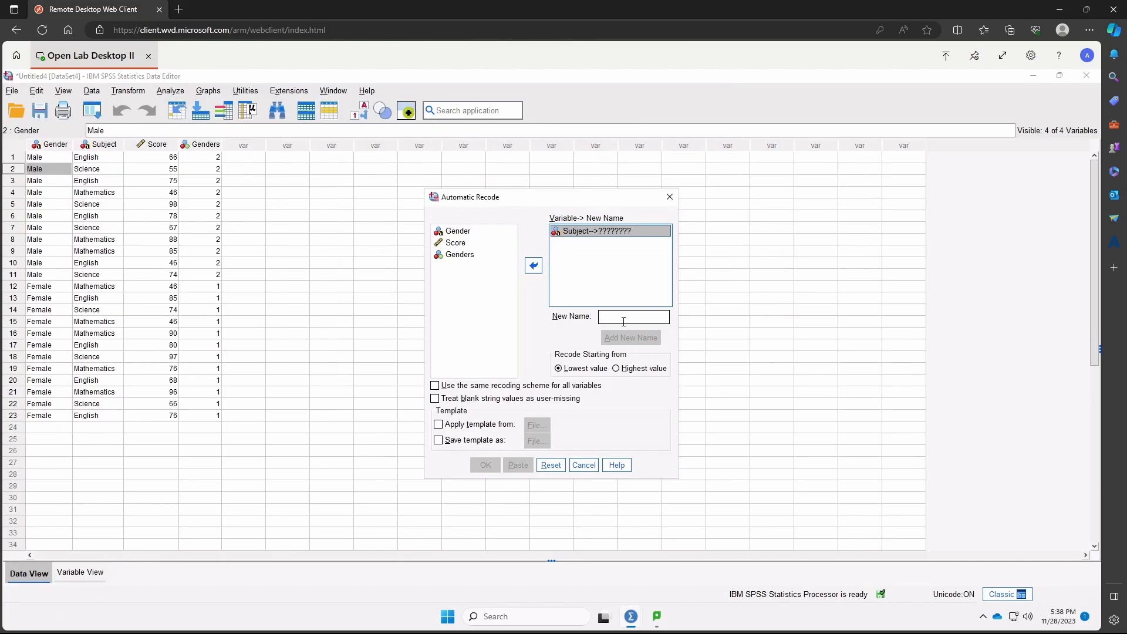
left_click(624, 318)
type("Subjects")
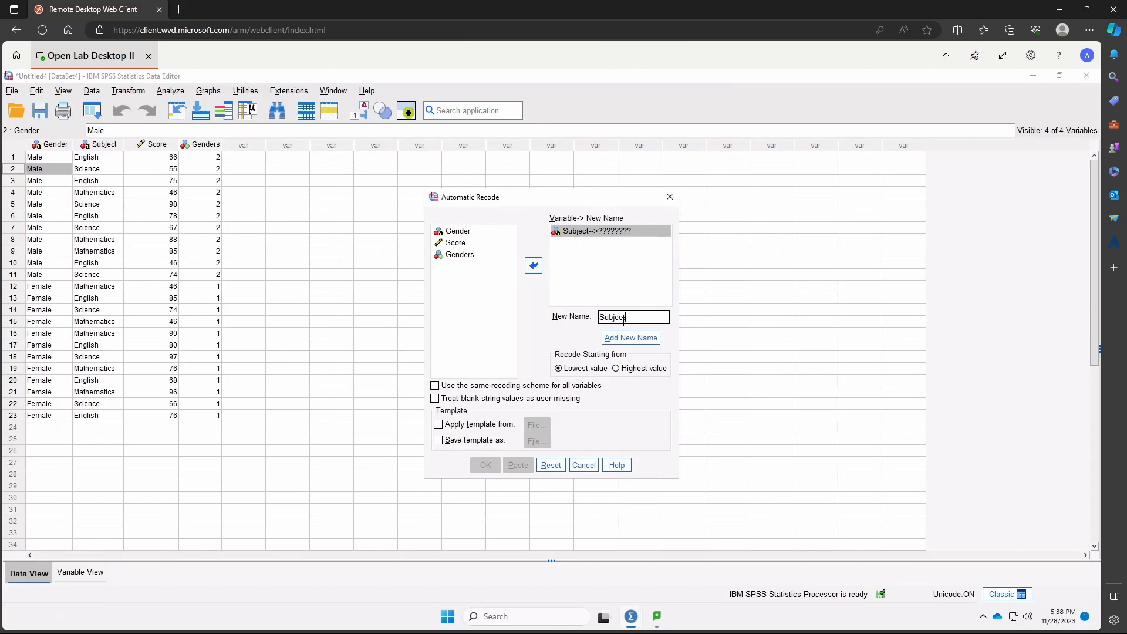
left_click(650, 339)
left_click(494, 465)
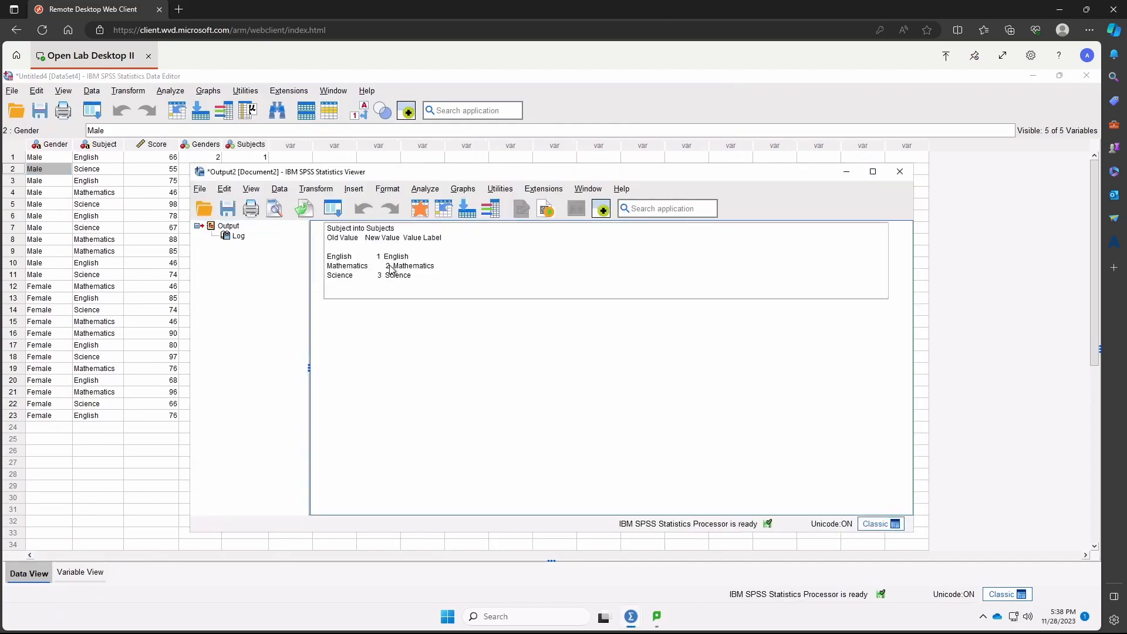
left_click(909, 174)
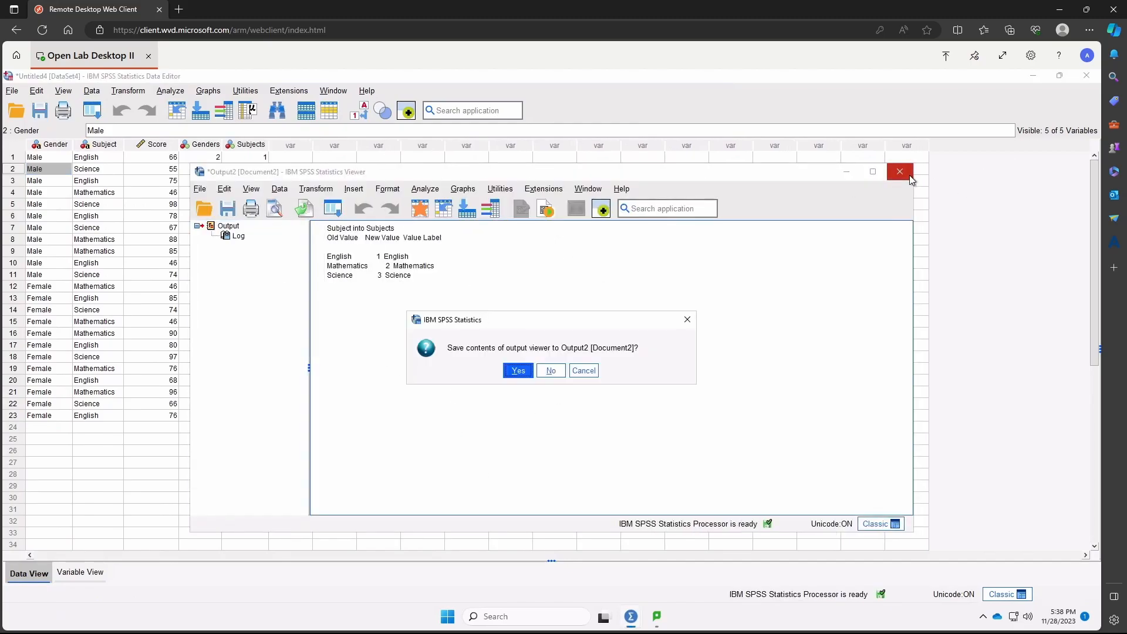
left_click(558, 376)
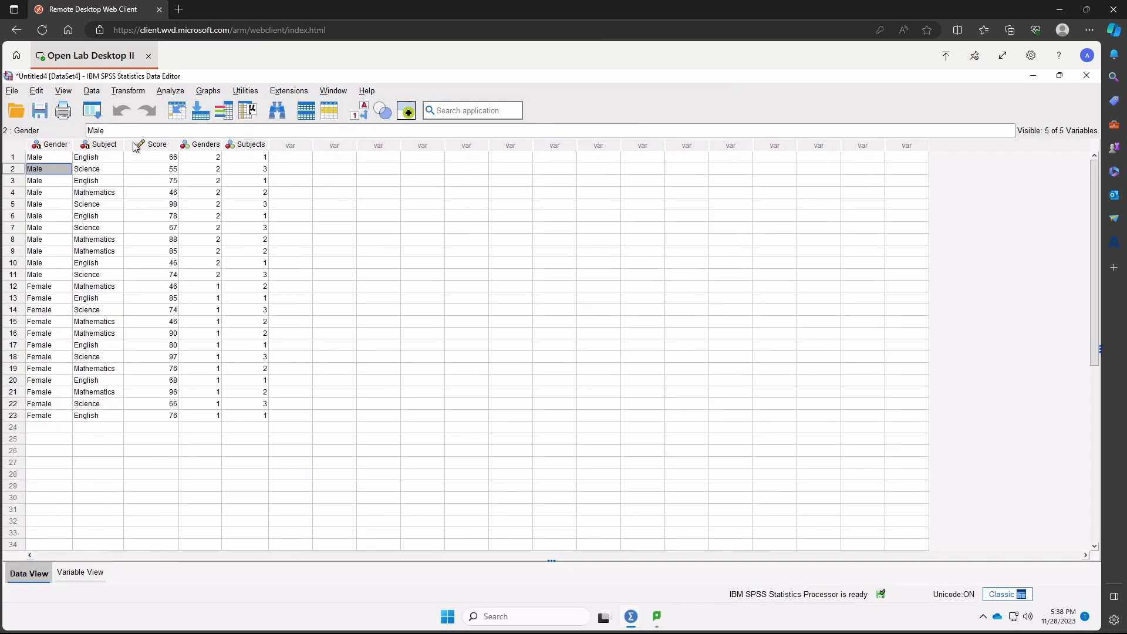
- Compare the numeric codes in the Genders and Subjects columns with the original Gender and Subject values
left_click(219, 161)
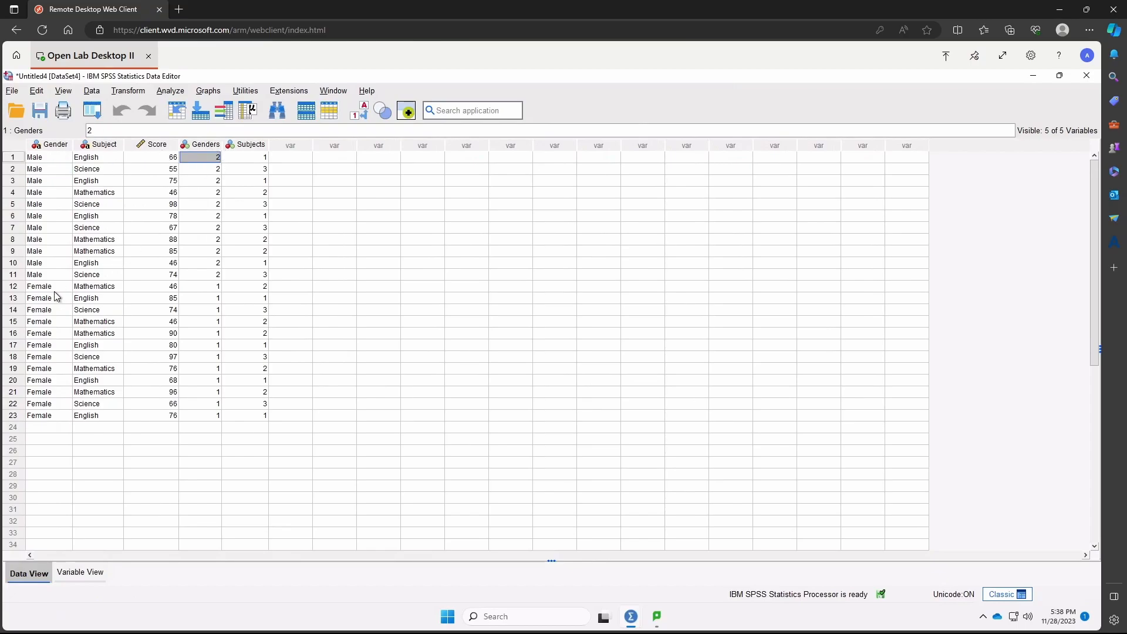
left_click(218, 287)
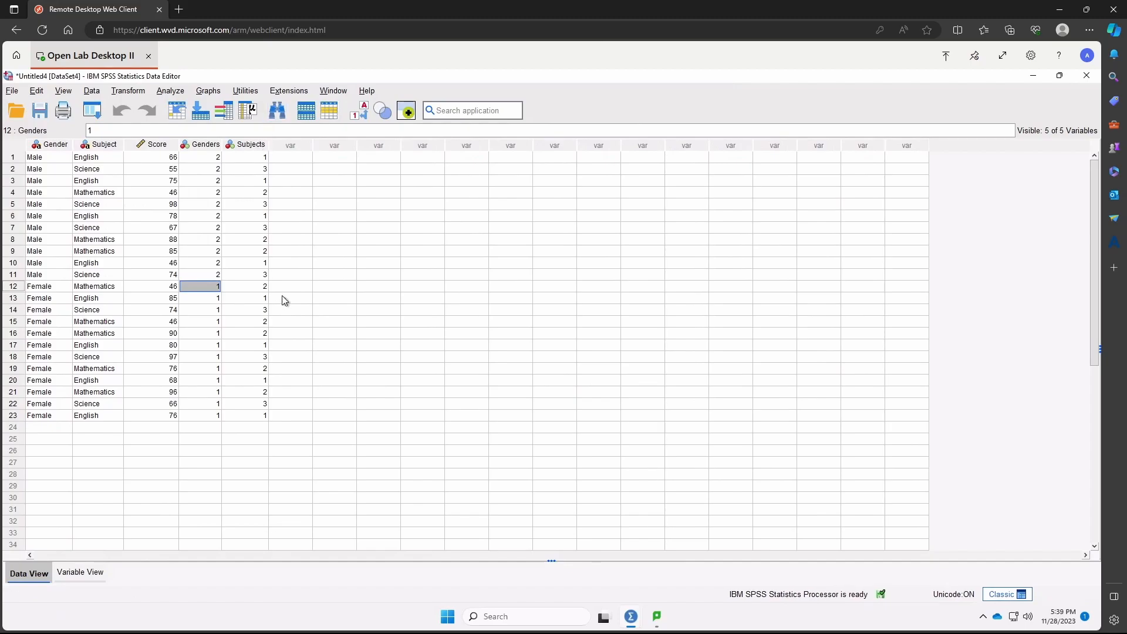
left_click(262, 157)
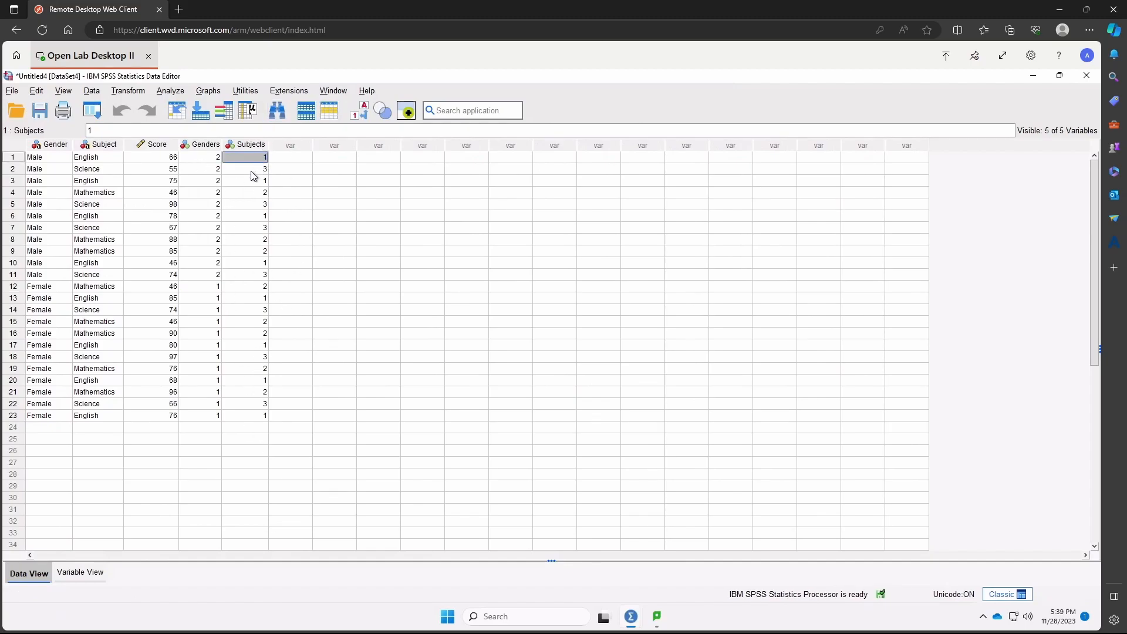
left_click(257, 170)
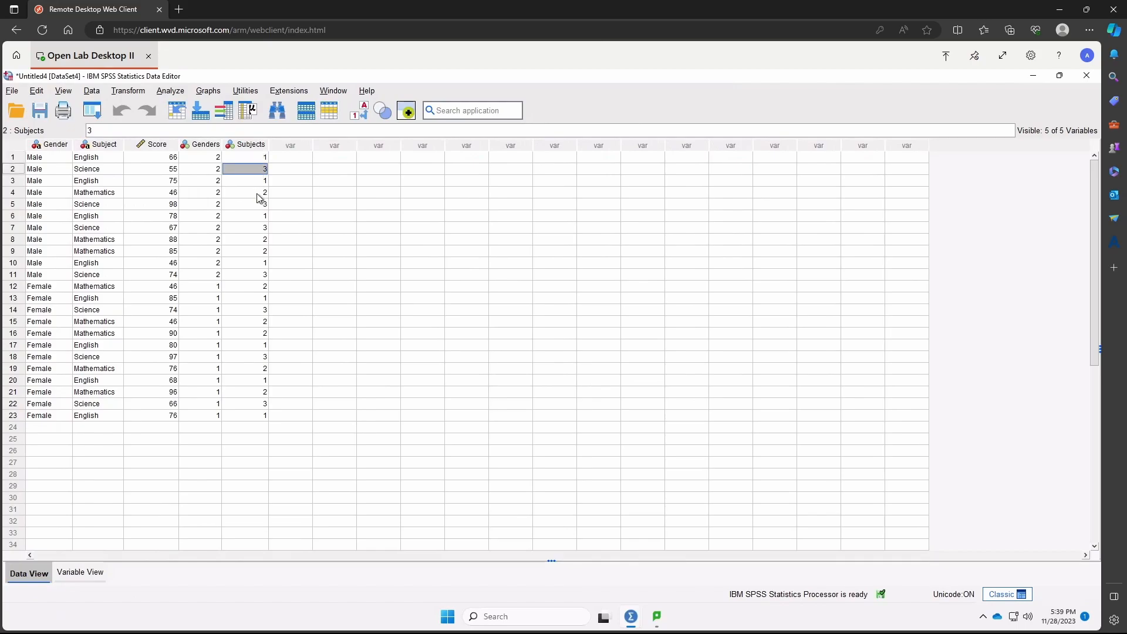
left_click(258, 193)
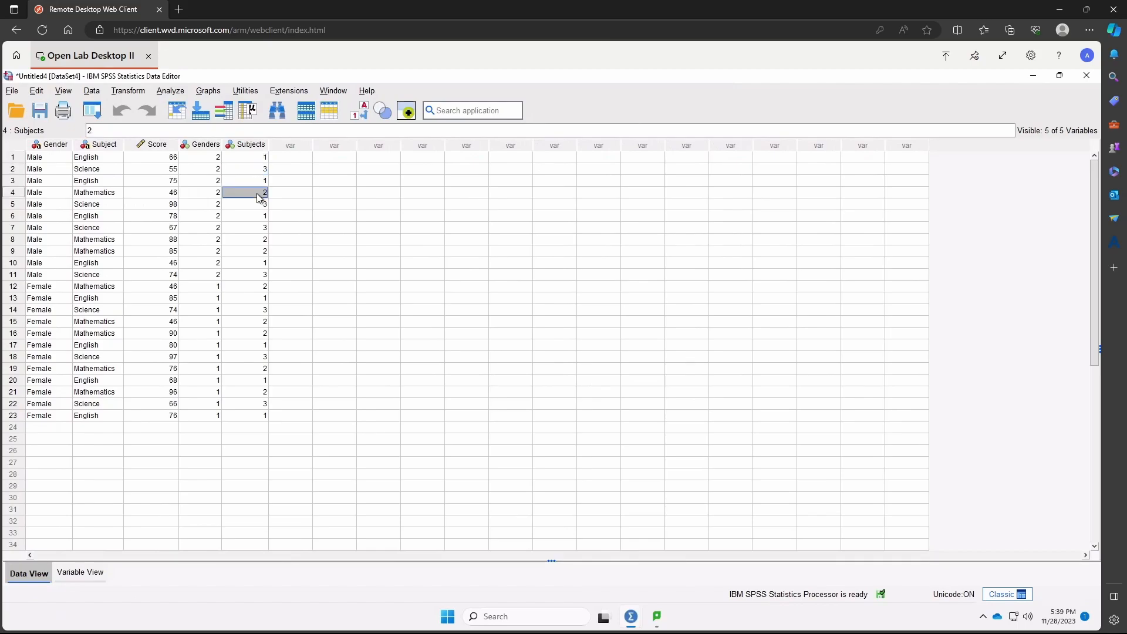
left_click(465, 274)
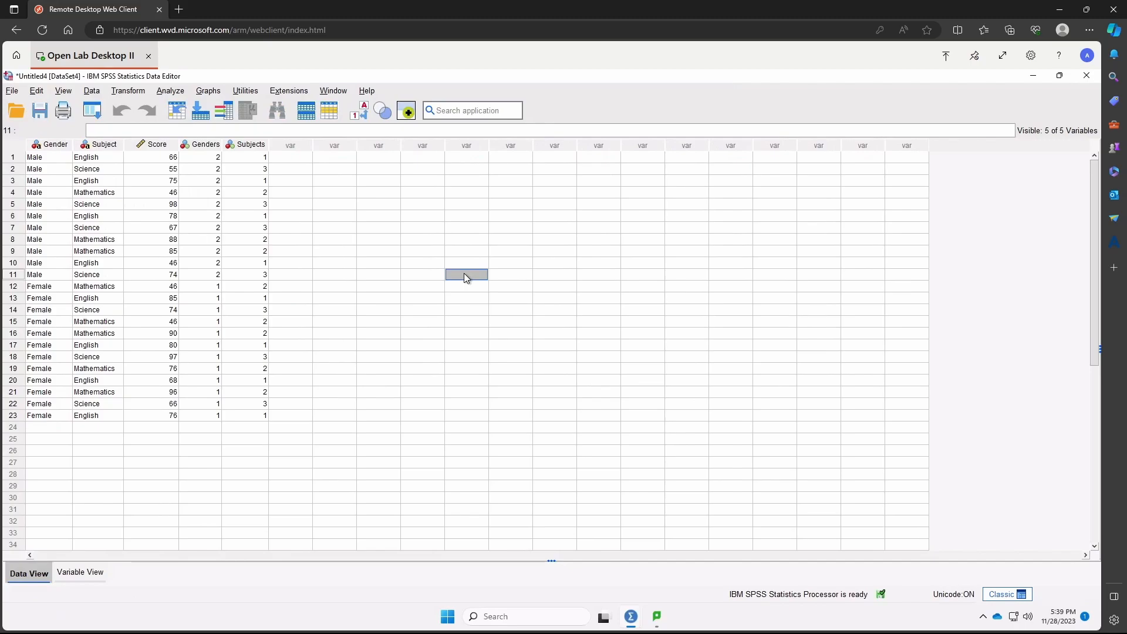
- Set up a One-Way ANOVA with Score as the dependent variable and Subjects as the factor
left_click(174, 93)
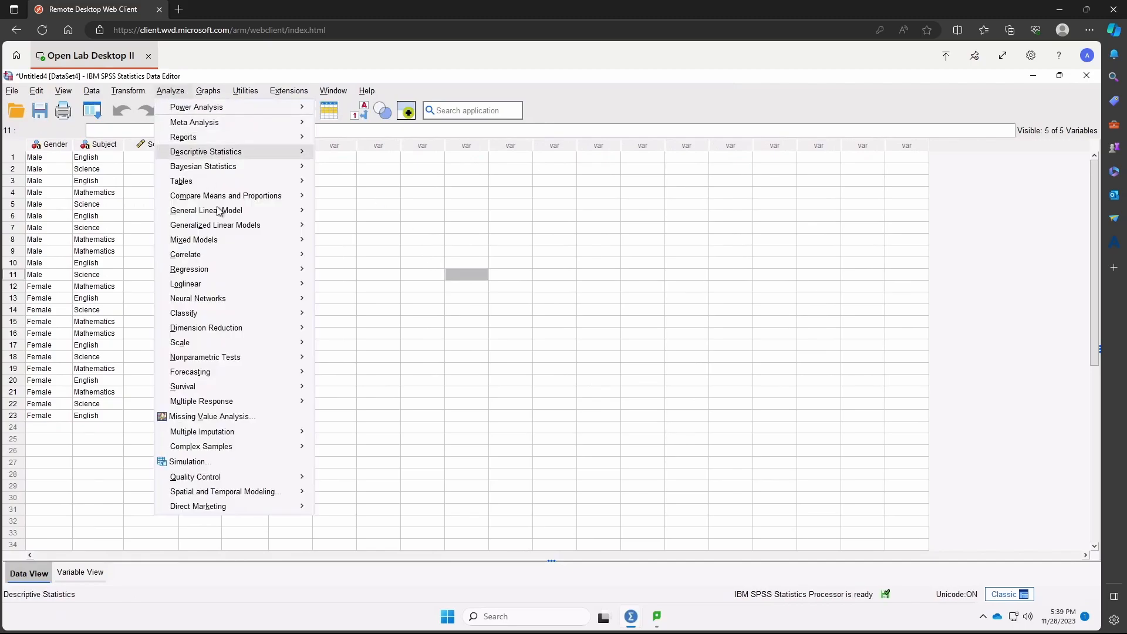
mouse_move(242, 212)
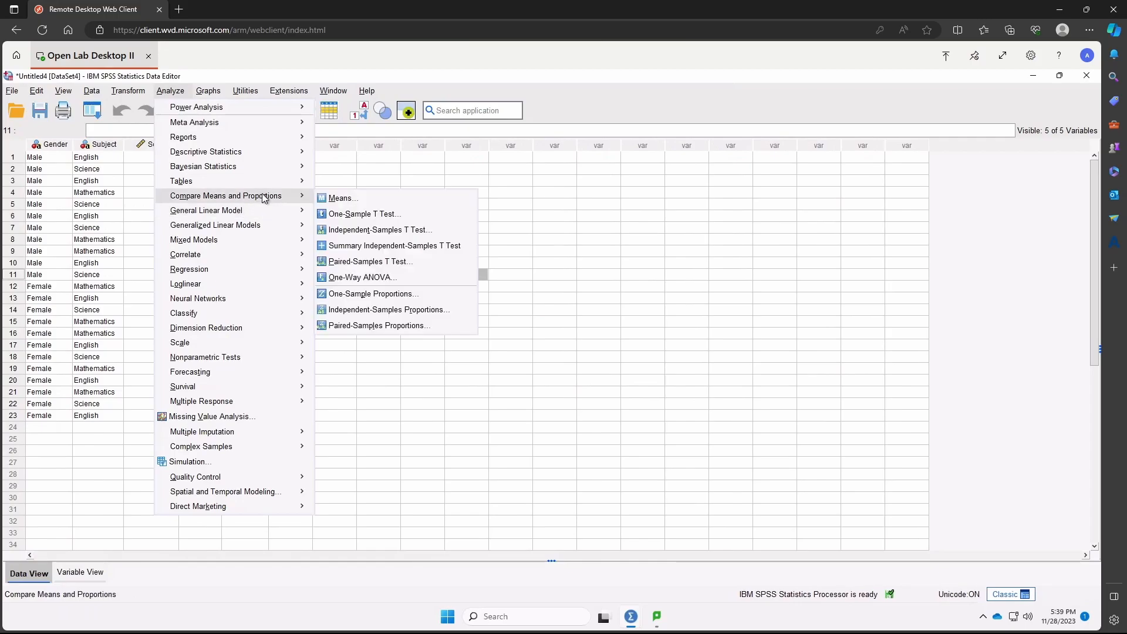
left_click(396, 276)
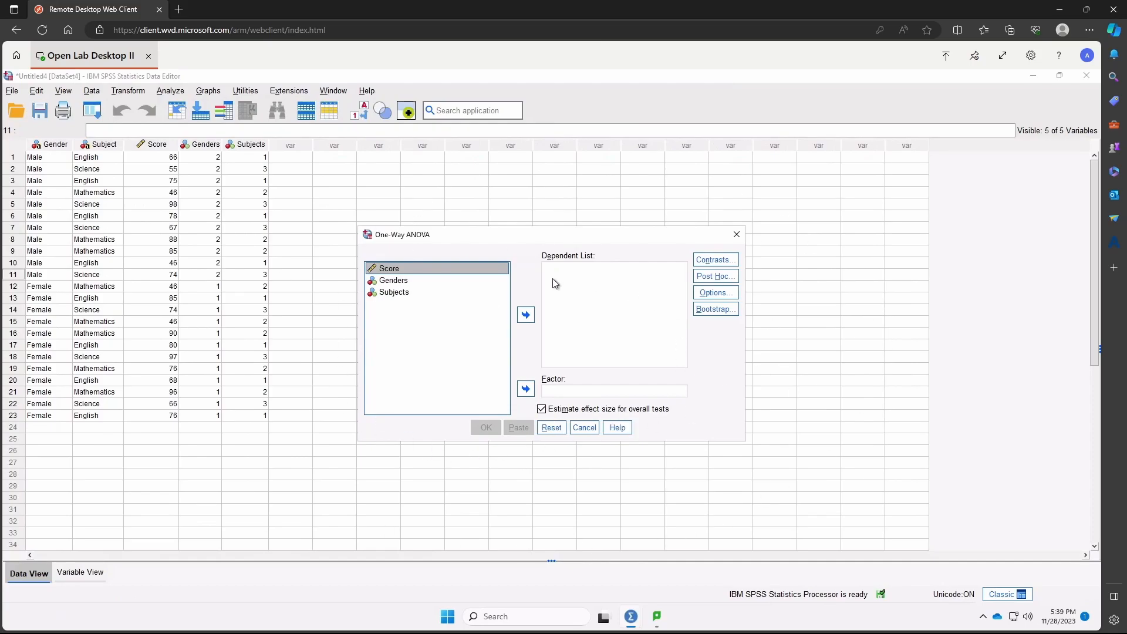
left_click(526, 315)
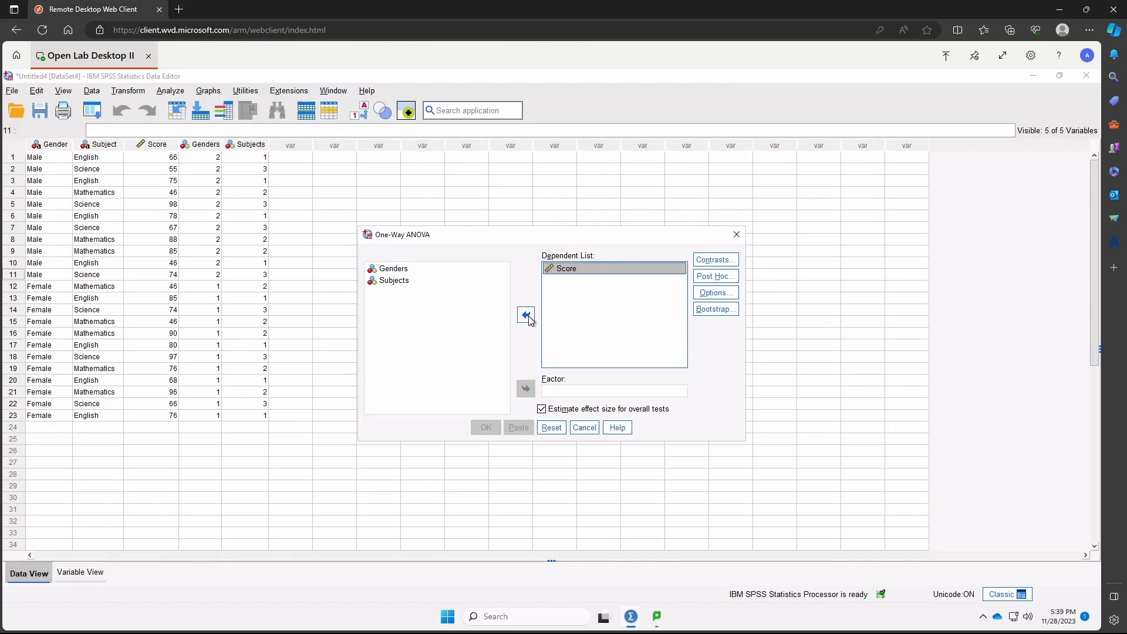
left_click(441, 280)
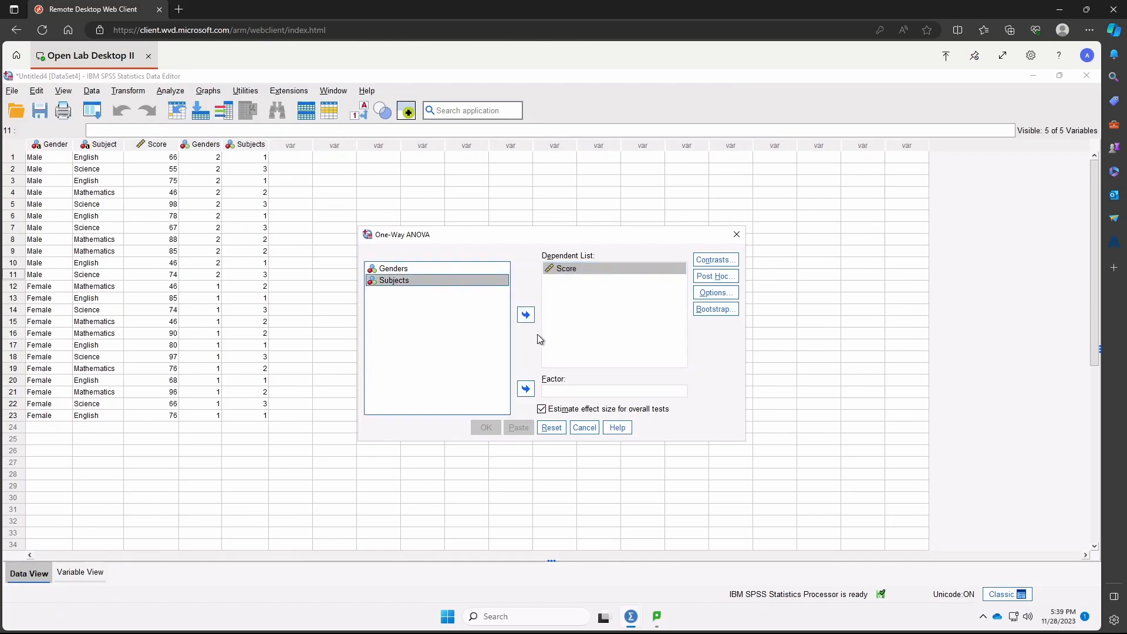
left_click(526, 390)
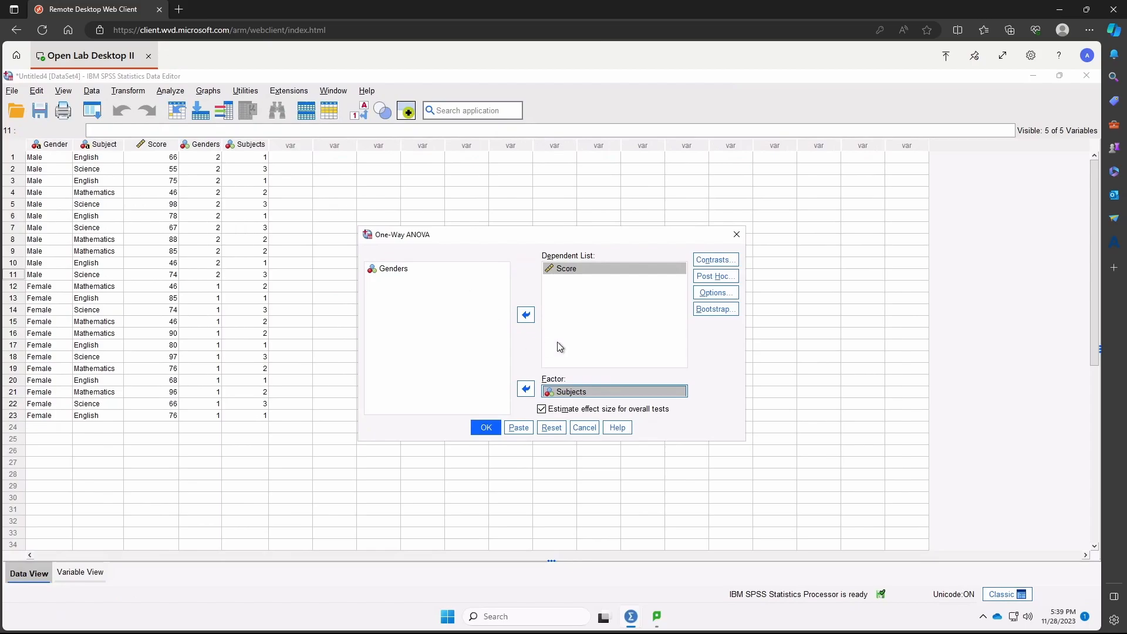
- Request descriptives, homogeneity of variance, Brown-Forsythe and Welch tests, and a means plot in the One-Way ANOVA options
left_click(731, 283)
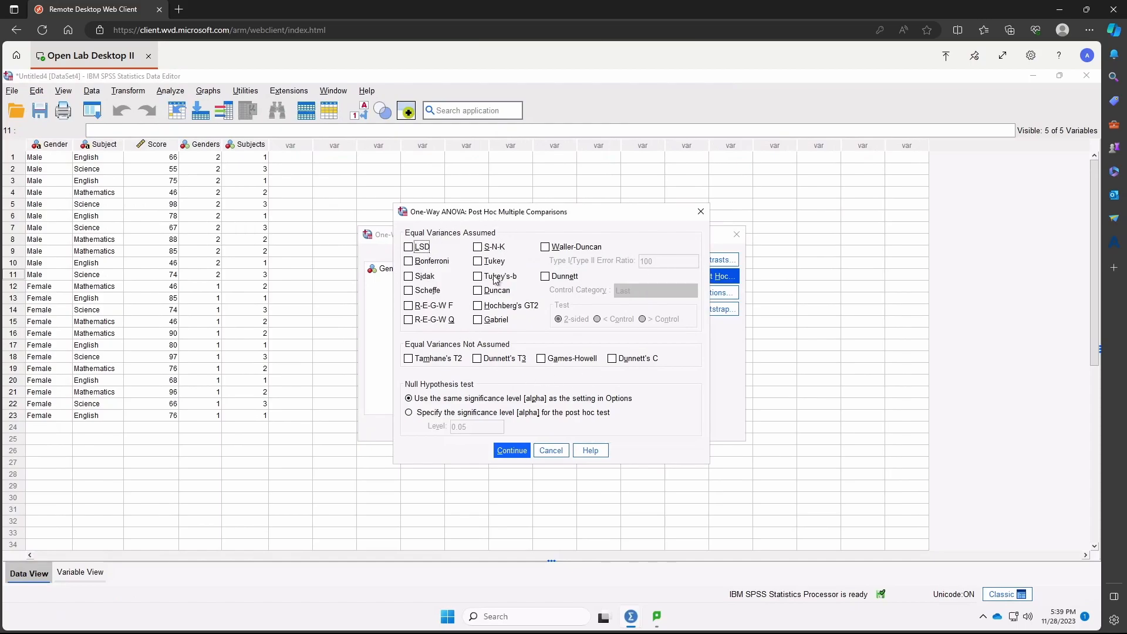
left_click(552, 451)
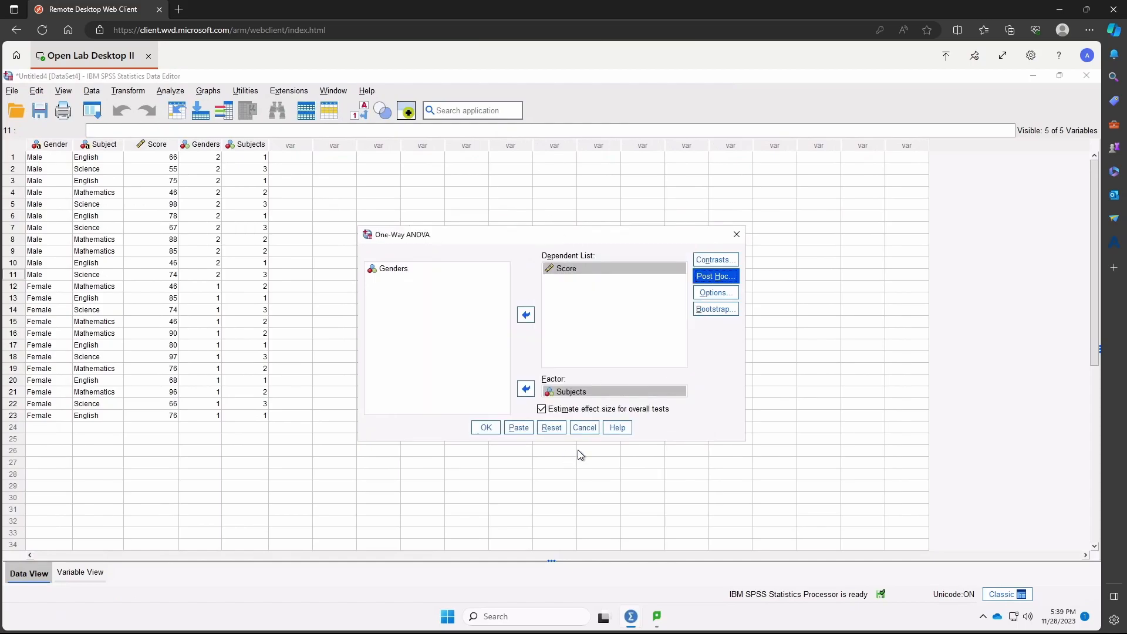
left_click(716, 293)
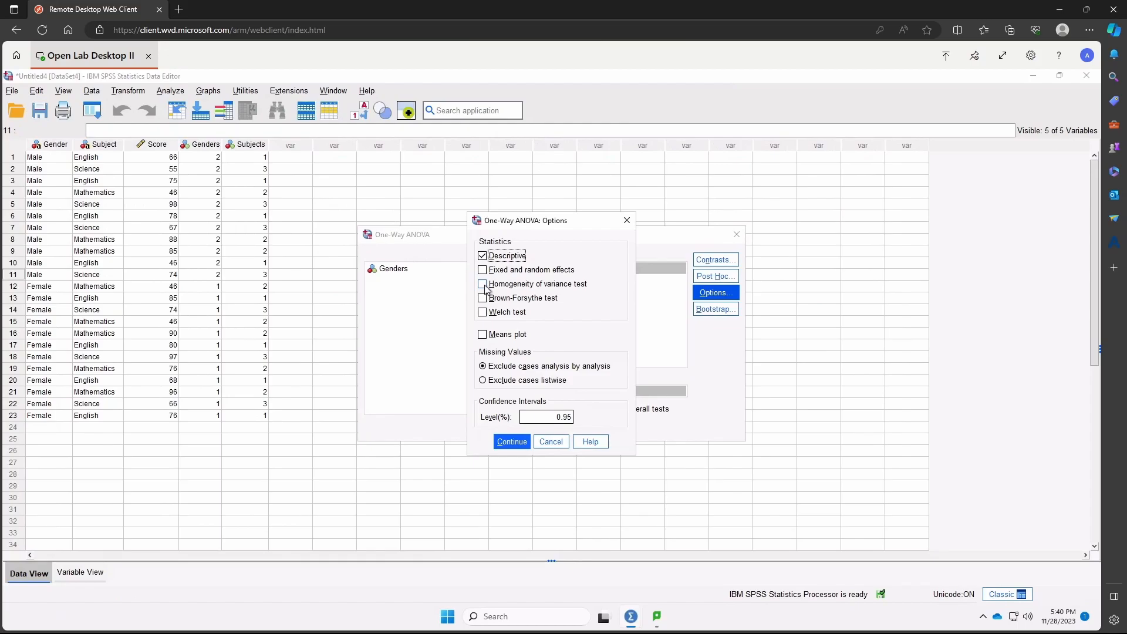
left_click(483, 286)
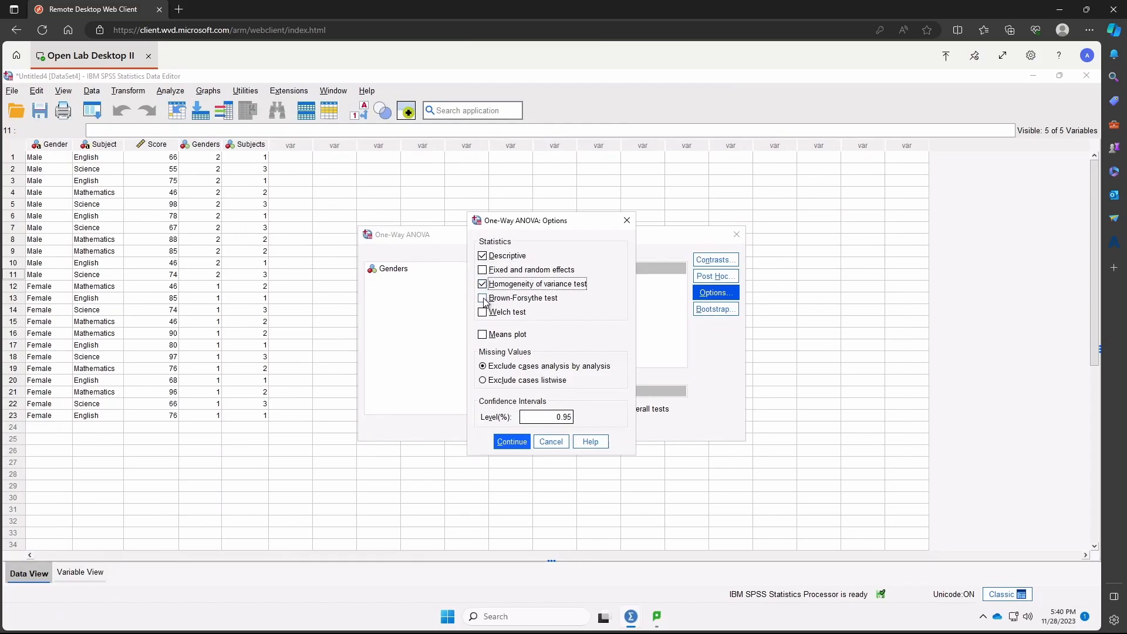
left_click(483, 300)
left_click(484, 313)
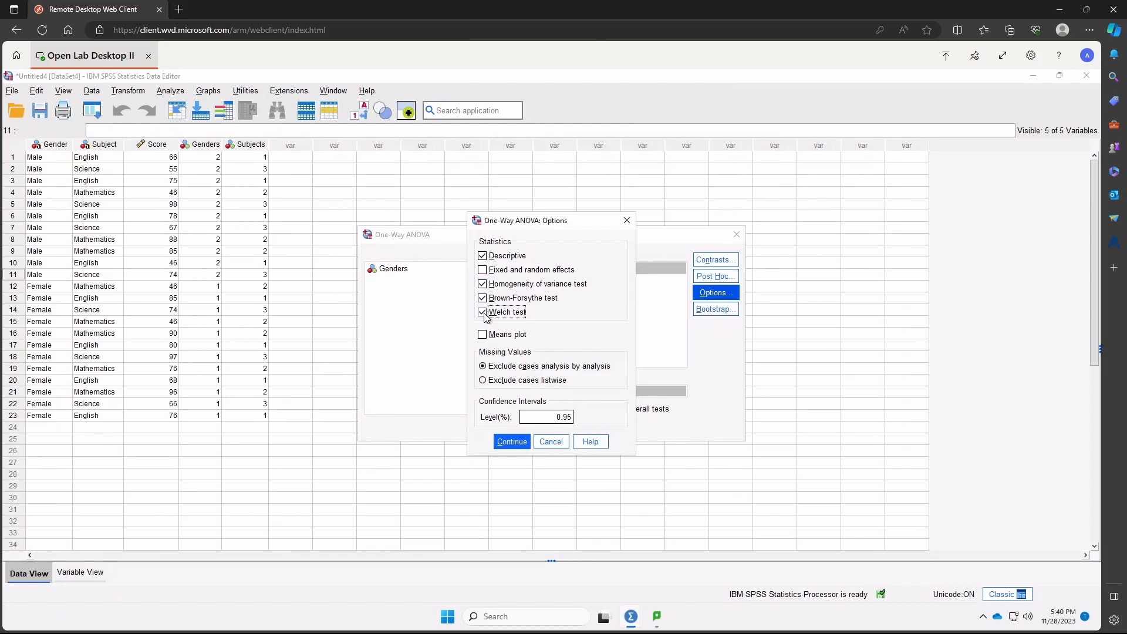
left_click(483, 336)
left_click(512, 443)
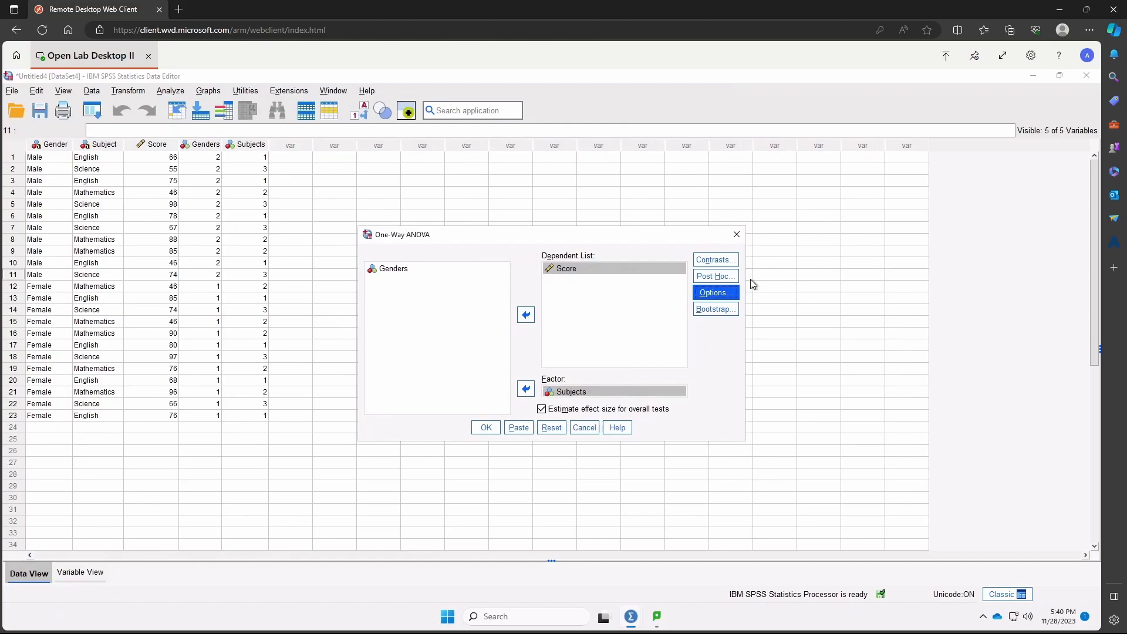
- Add the Tukey post hoc test under equal variances assumed and run the One-Way ANOVA
left_click(725, 283)
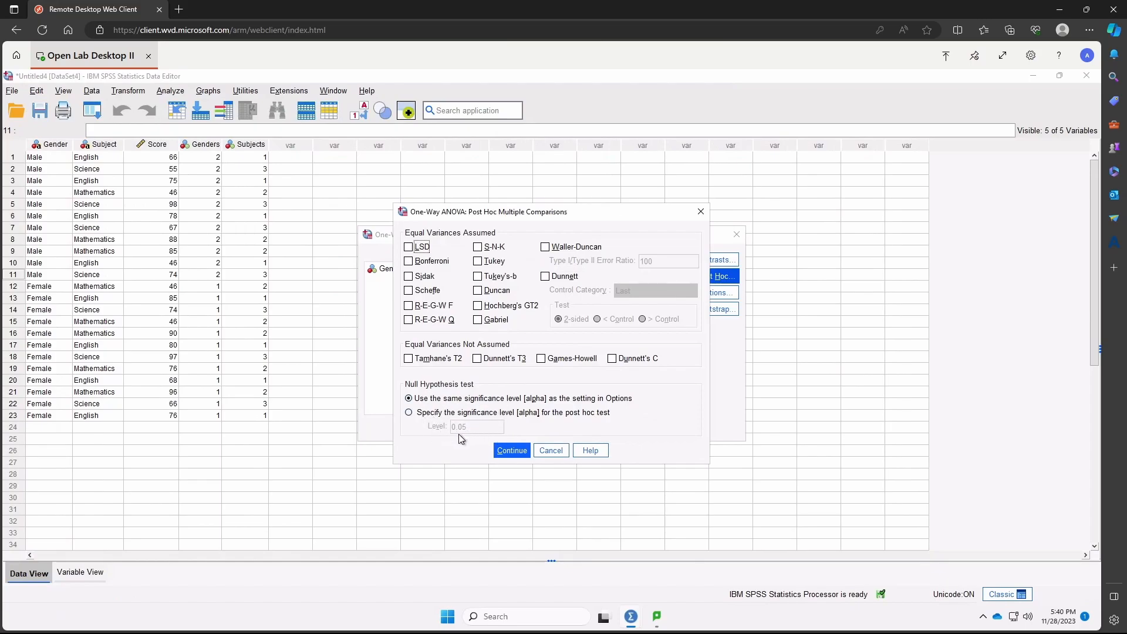
left_click(478, 261)
left_click(512, 451)
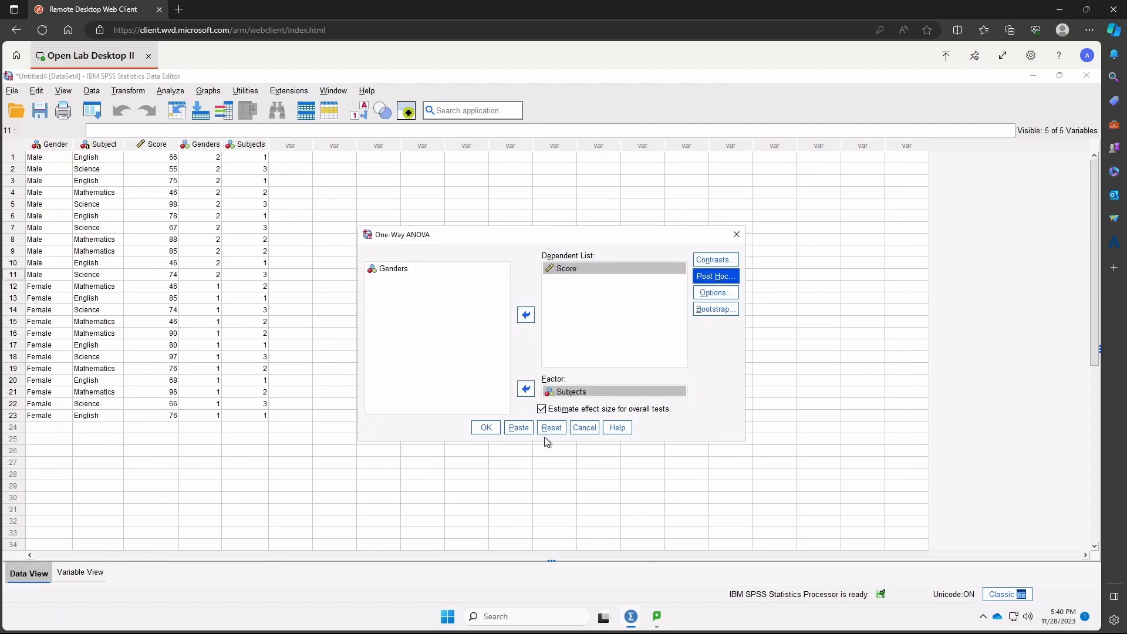
left_click(486, 433)
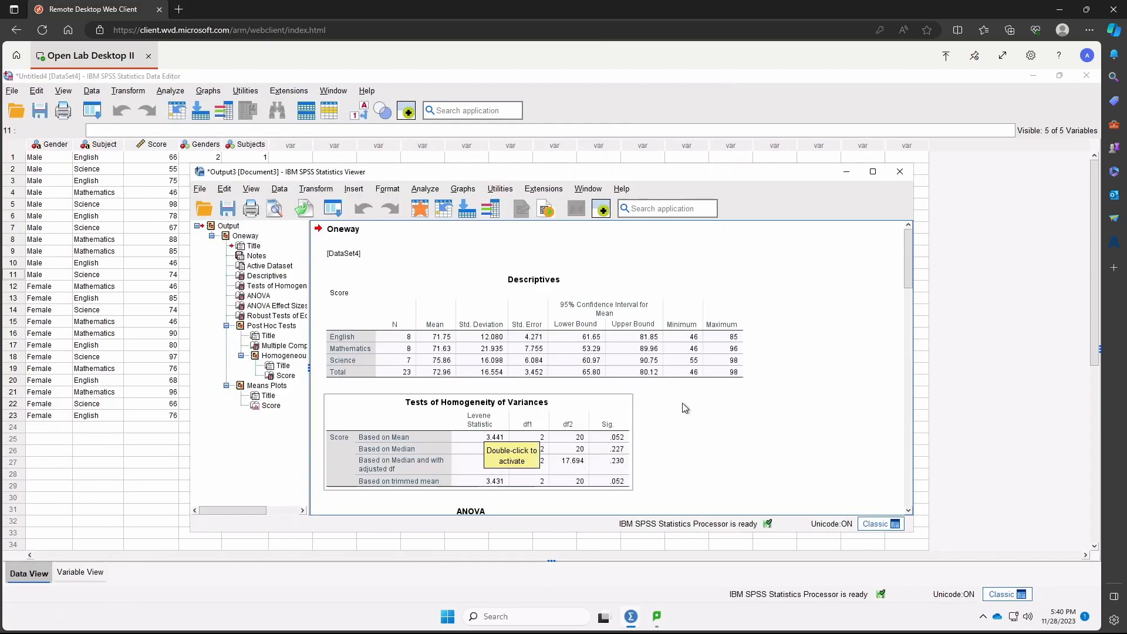
- Examine the Descriptives, Tests of Homogeneity of Variances and ANOVA tables in the Oneway output
scroll(724, 339, "down", 3)
scroll(724, 339, "up", 3)
scroll(704, 328, "down", 1)
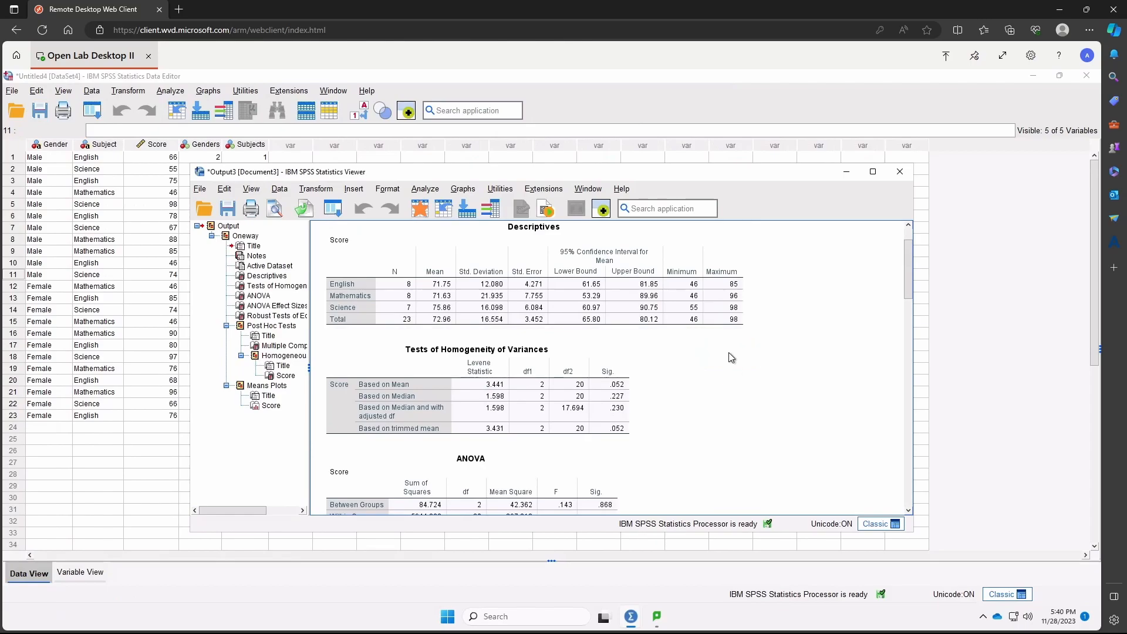
scroll(730, 356, "up", 1)
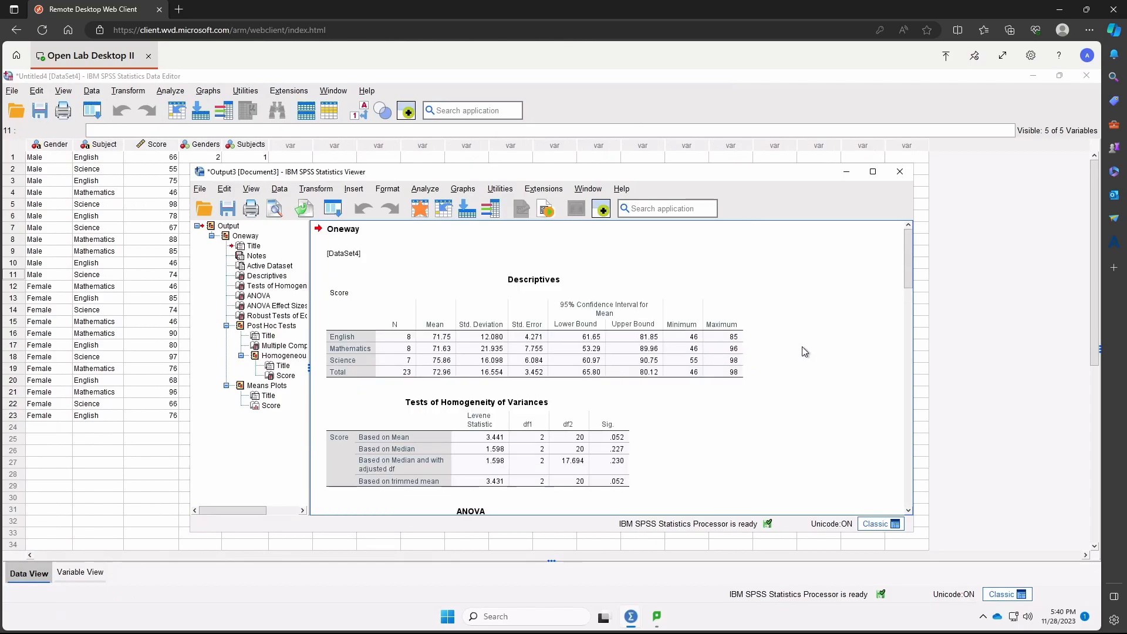
left_click(734, 356)
scroll(770, 430, "down", 2)
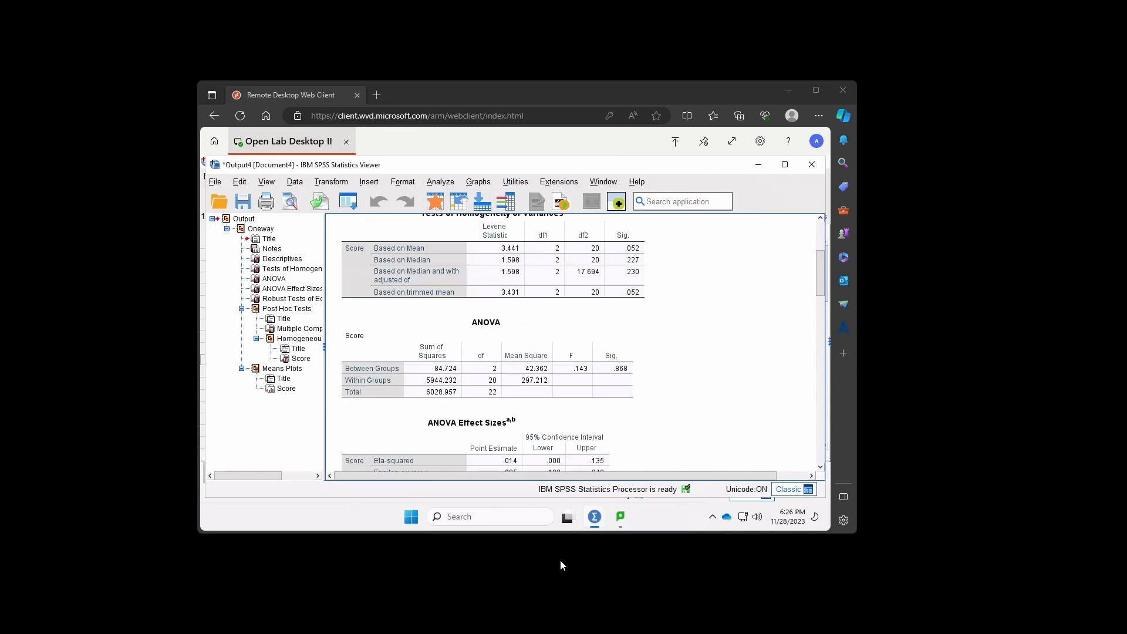
scroll(473, 382, "down", 3)
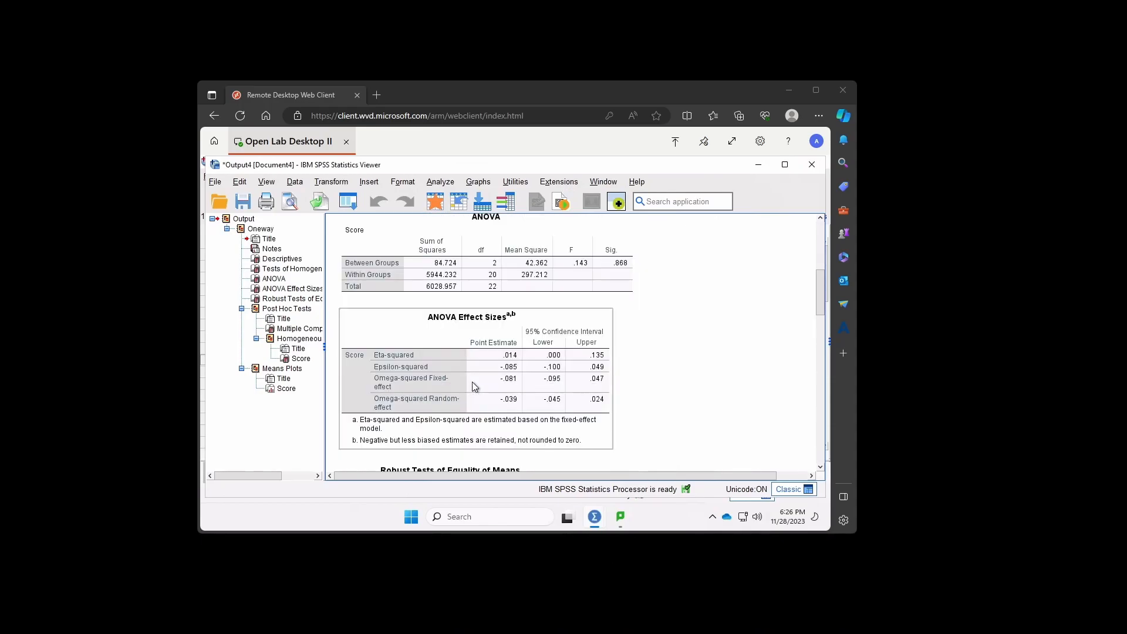
scroll(474, 386, "down", 5)
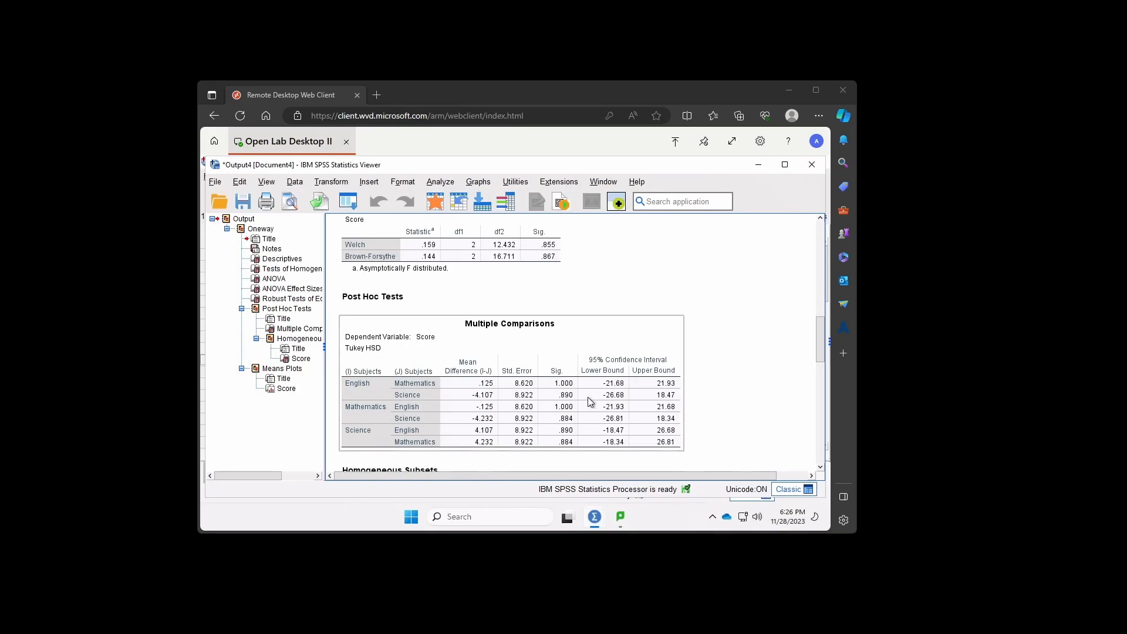
scroll(587, 397, "up", 7)
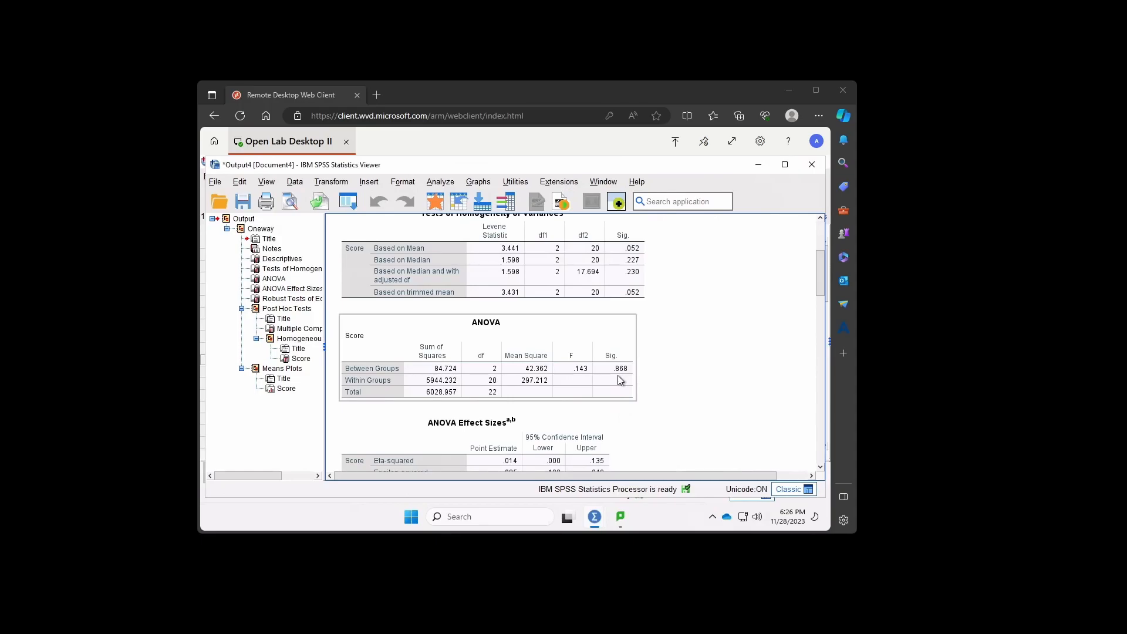
- Look through the ANOVA effect sizes, Tukey multiple comparisons, homogeneous subsets and the start of the means plot
scroll(676, 407, "down", 3)
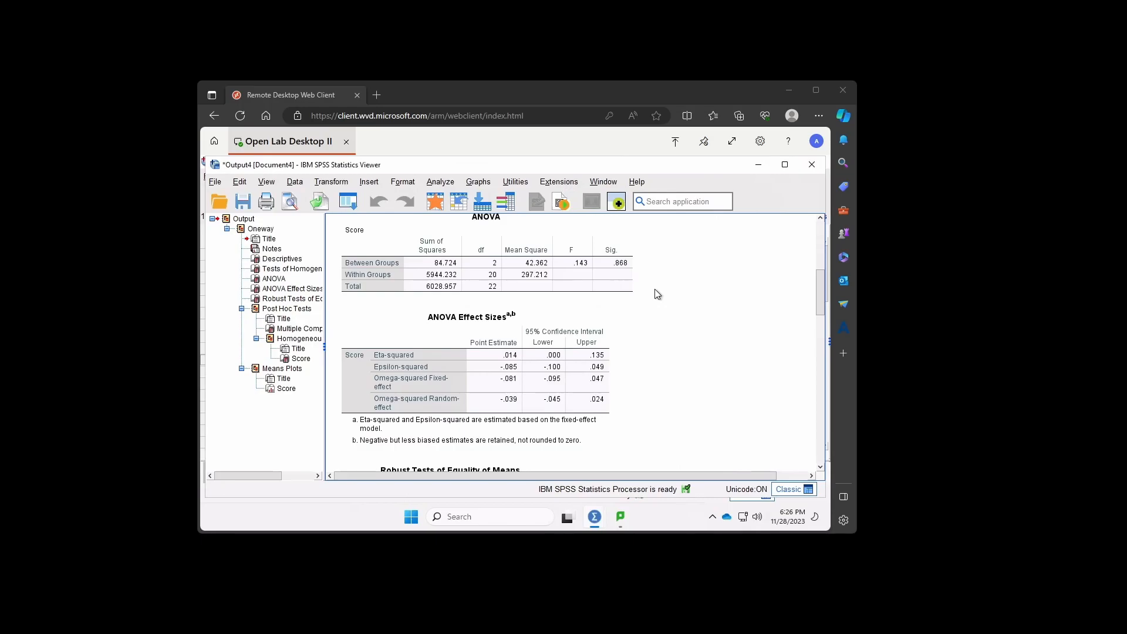
scroll(631, 367, "down", 3)
scroll(615, 375, "down", 3)
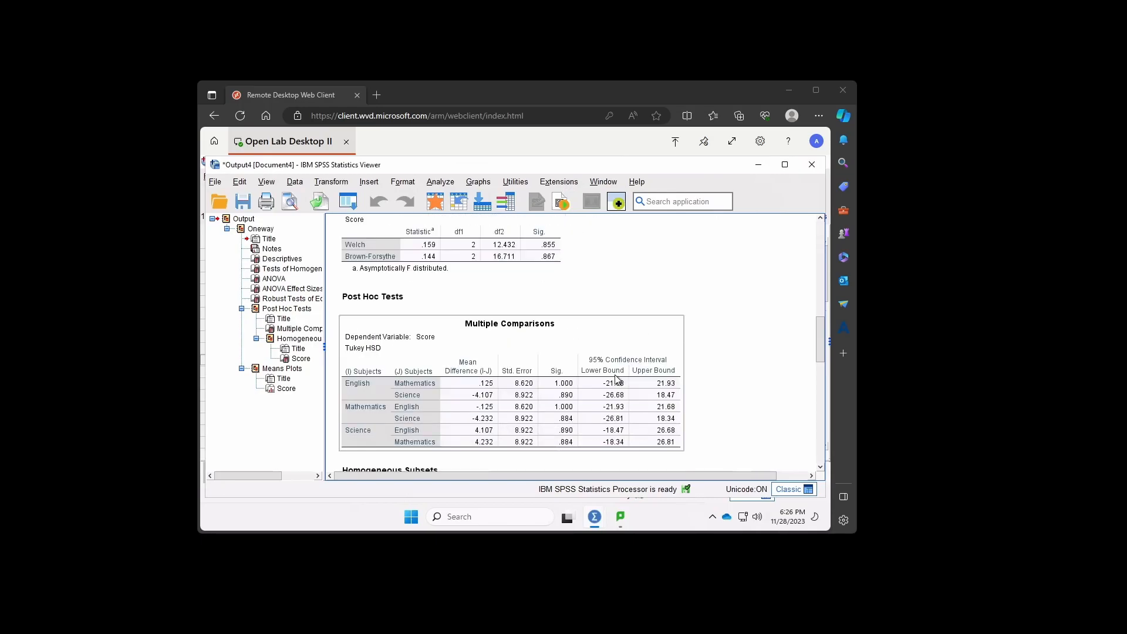
scroll(531, 359, "down", 3)
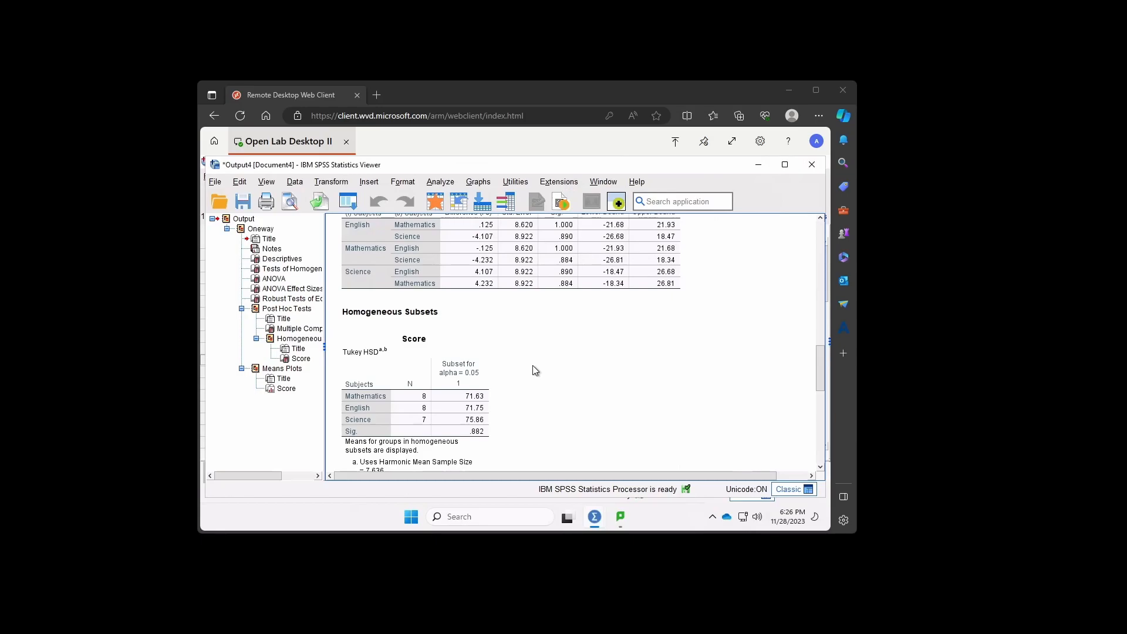
scroll(533, 365, "up", 6)
scroll(544, 374, "up", 4)
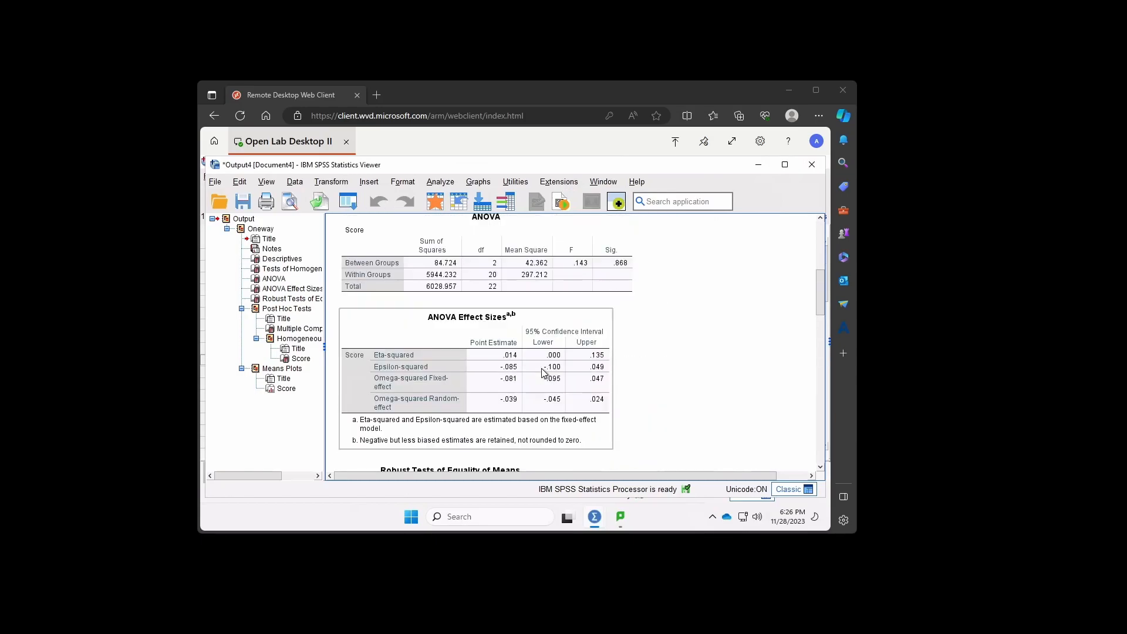
scroll(544, 373, "down", 7)
scroll(545, 373, "down", 5)
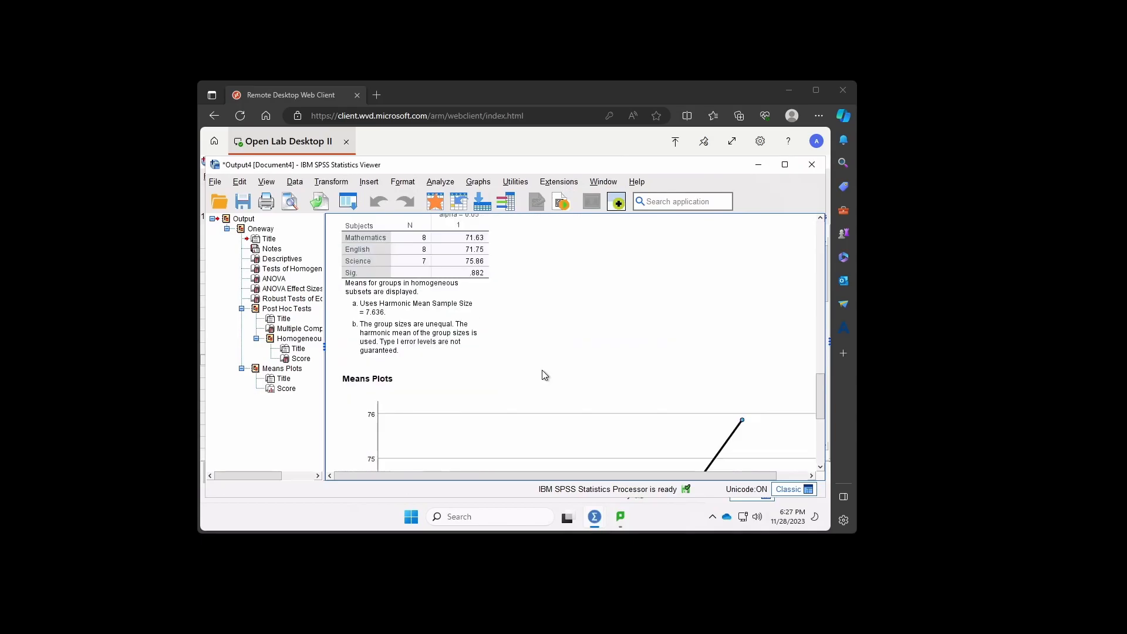
scroll(544, 373, "up", 8)
scroll(551, 379, "up", 8)
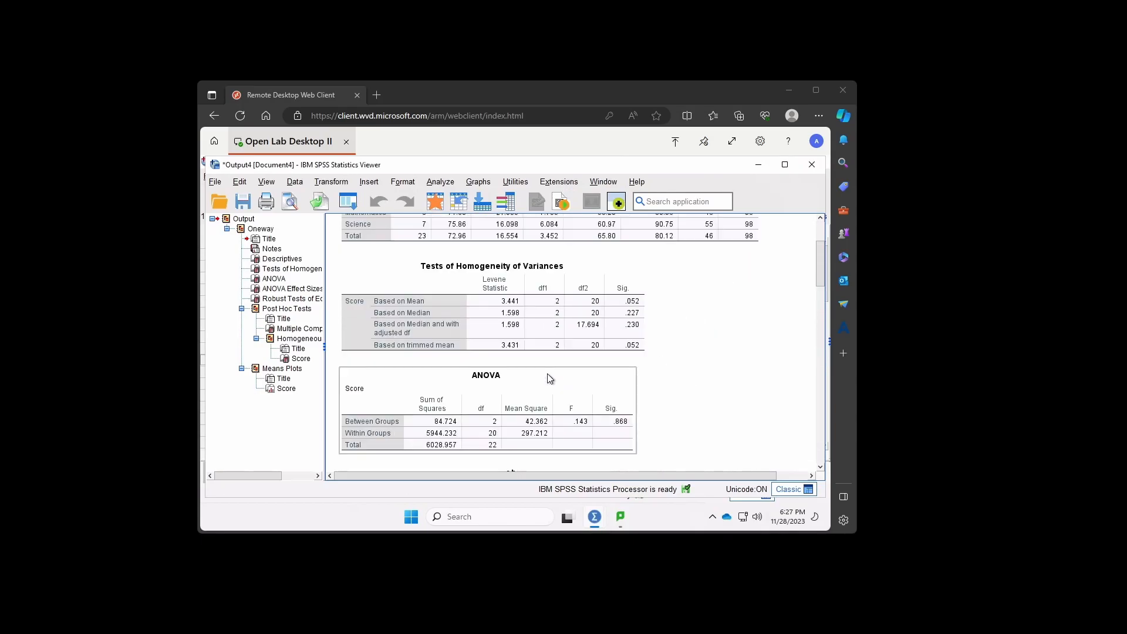
scroll(551, 379, "down", 4)
scroll(550, 375, "down", 6)
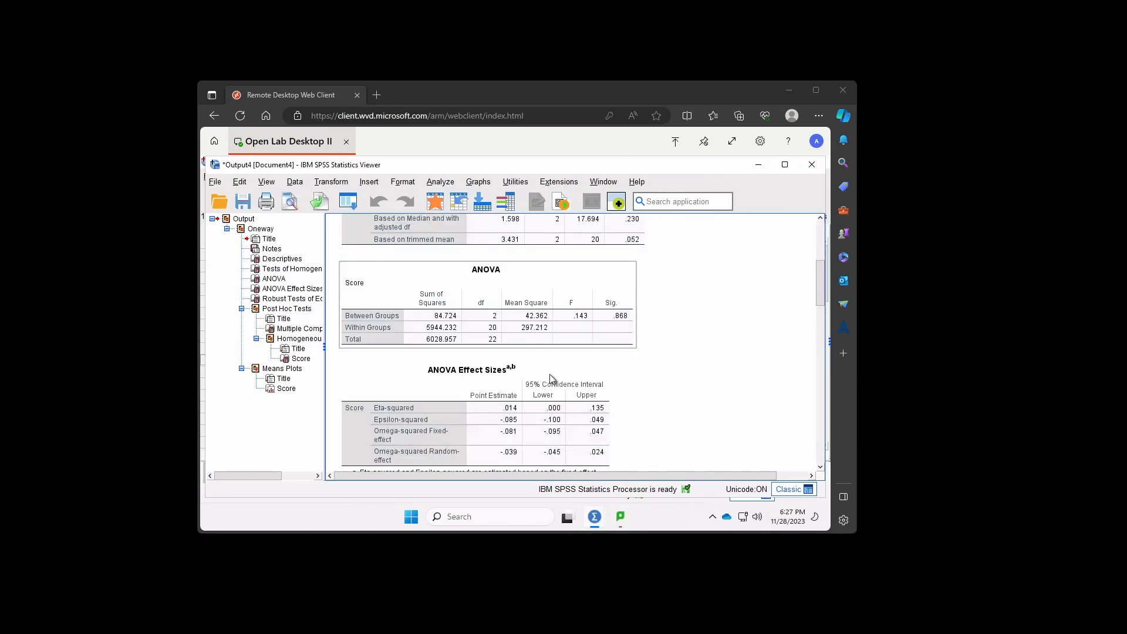
scroll(551, 379, "down", 1)
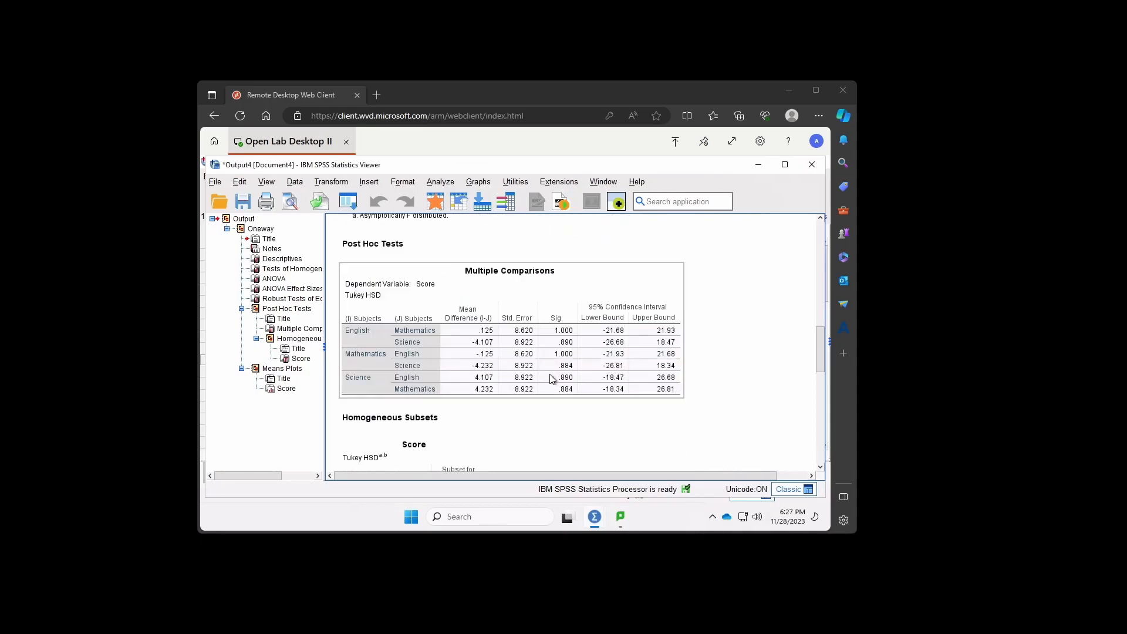
scroll(550, 379, "down", 2)
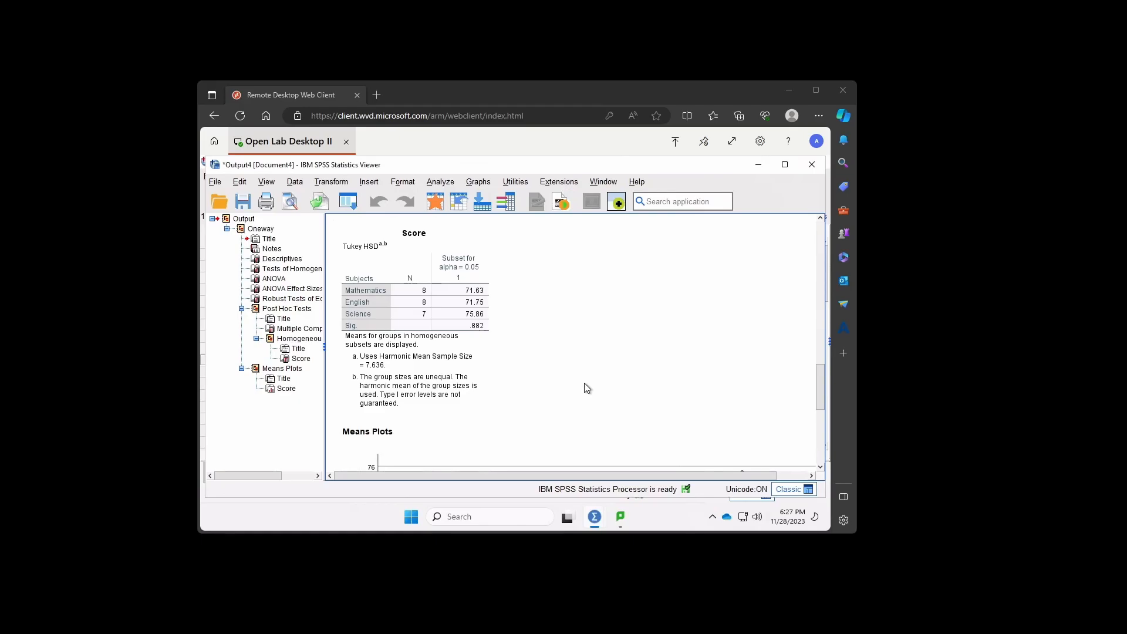
- Examine the Robust Tests of Equality of Means and the Tukey HSD comparisons between the subject pairs
scroll(586, 387, "up", 4)
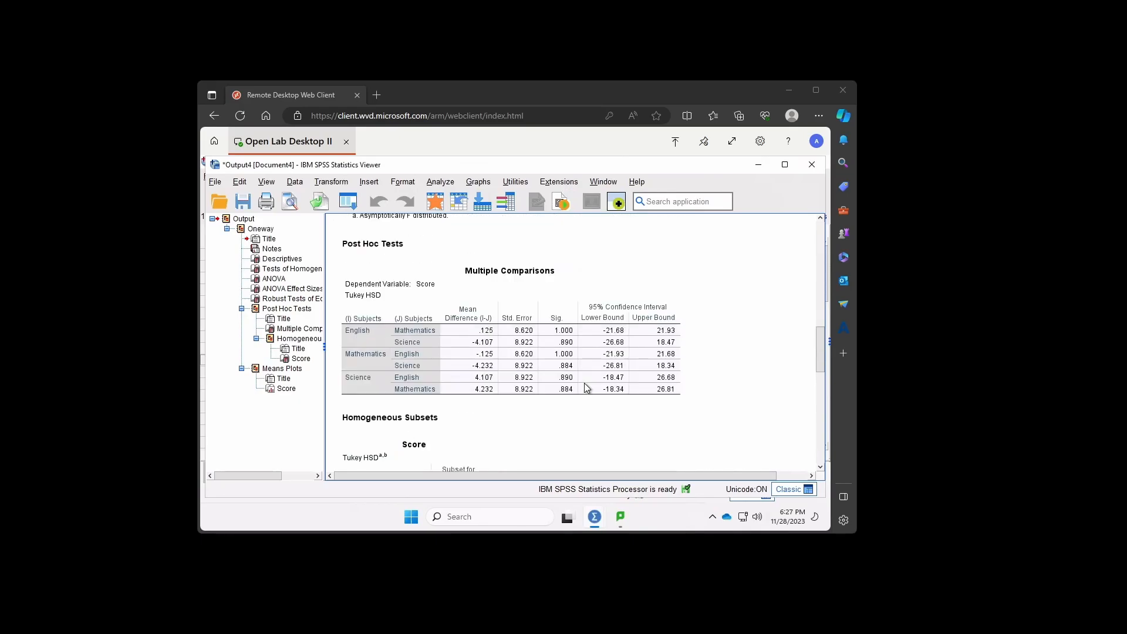
scroll(596, 405, "up", 6)
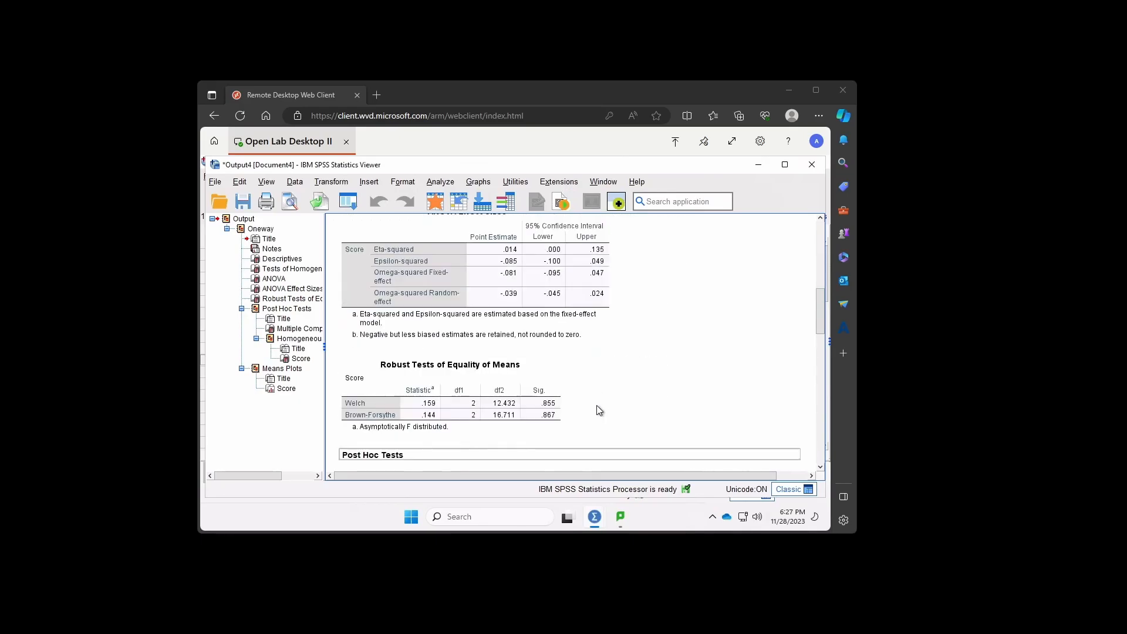
scroll(533, 392, "down", 2)
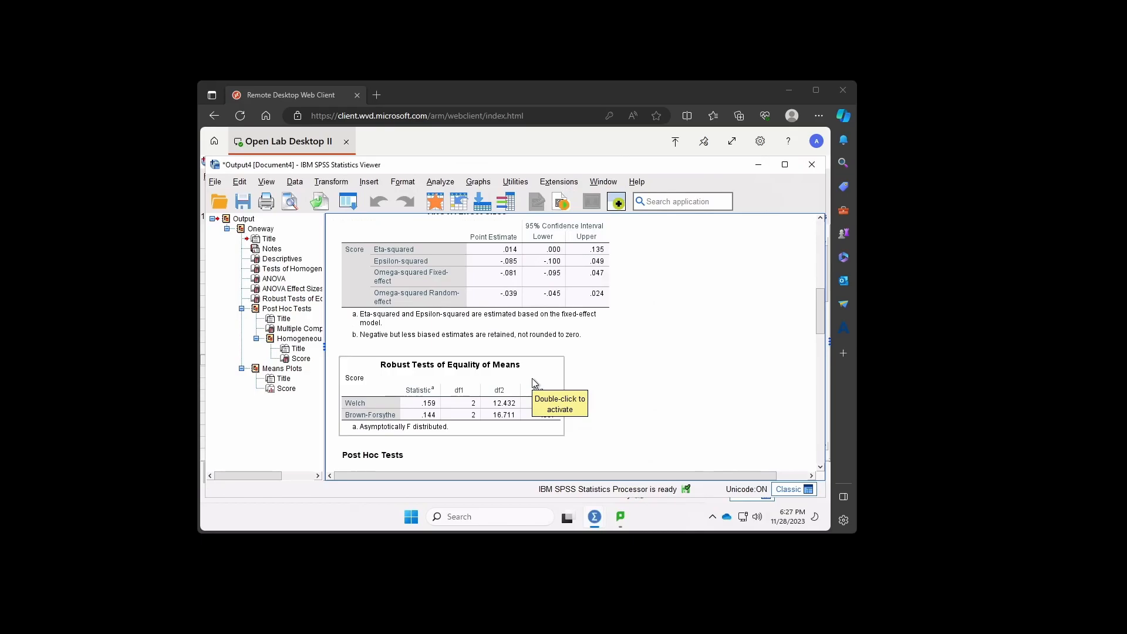
scroll(534, 382, "down", 6)
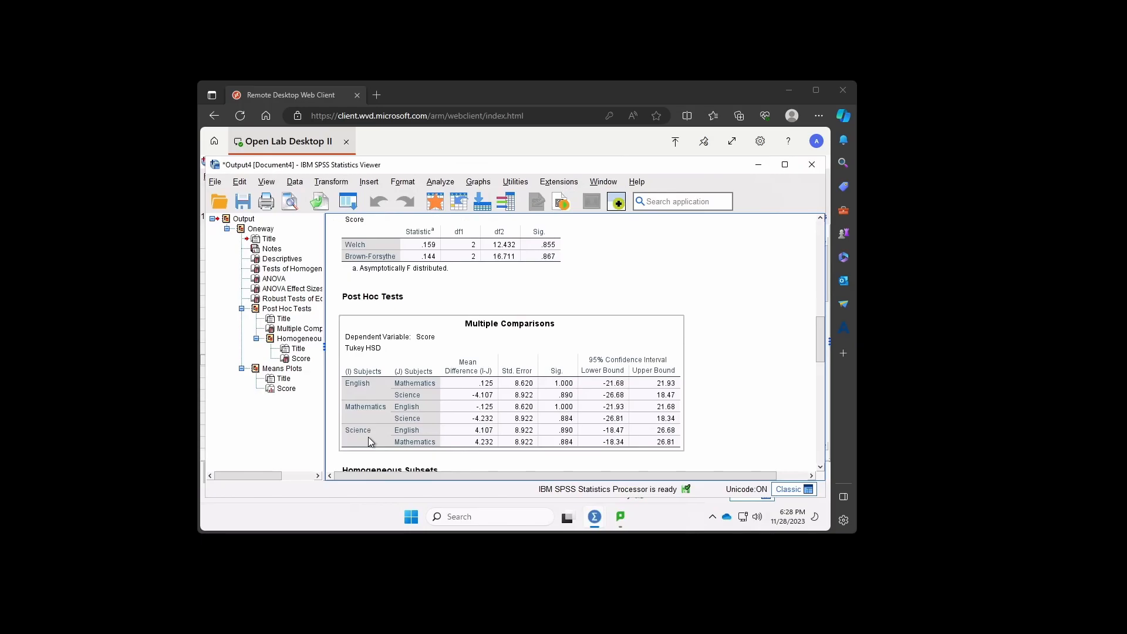
scroll(370, 441, "down", 3)
scroll(419, 416, "up", 2)
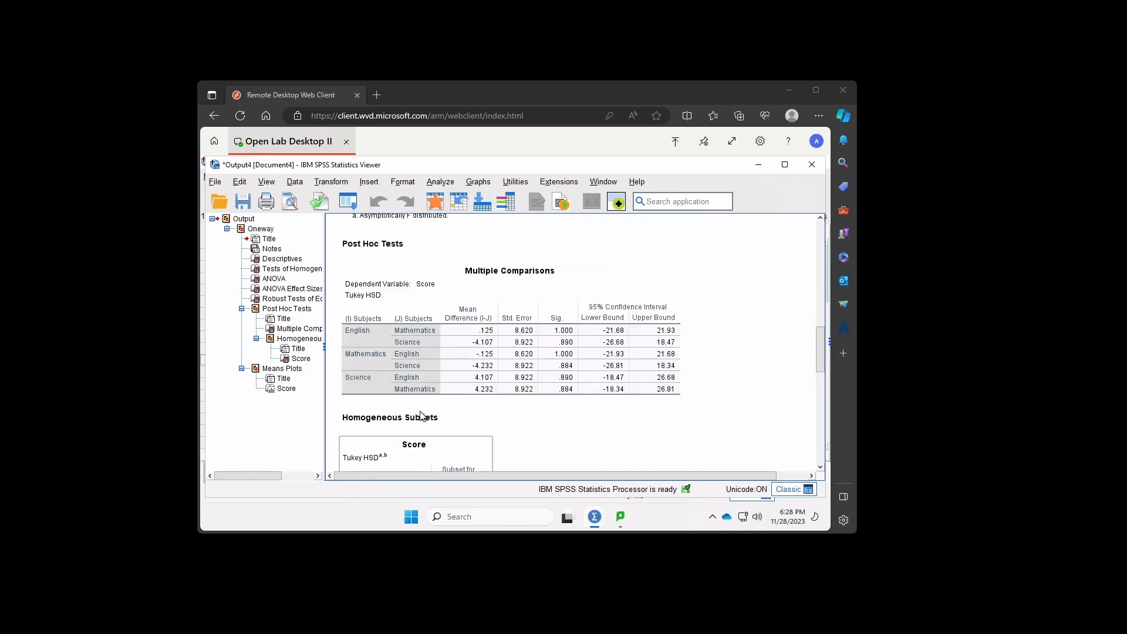
- Compare the Tukey homogeneous subsets table for Score with the means plot across English, Mathematics and Science
scroll(446, 394, "down", 8)
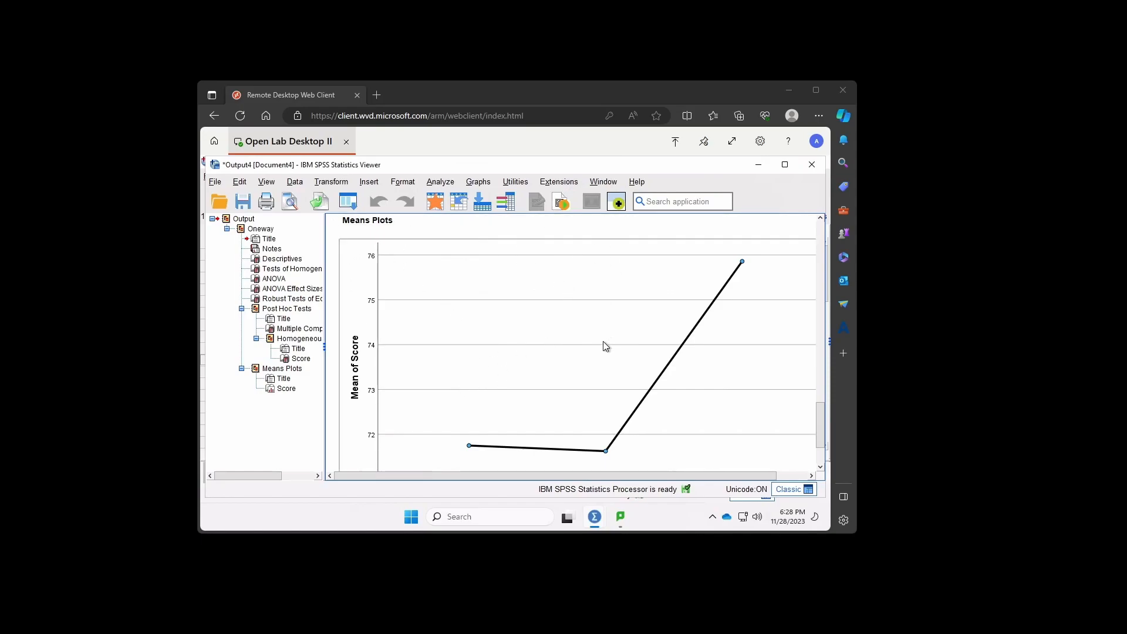
scroll(603, 344, "down", 2)
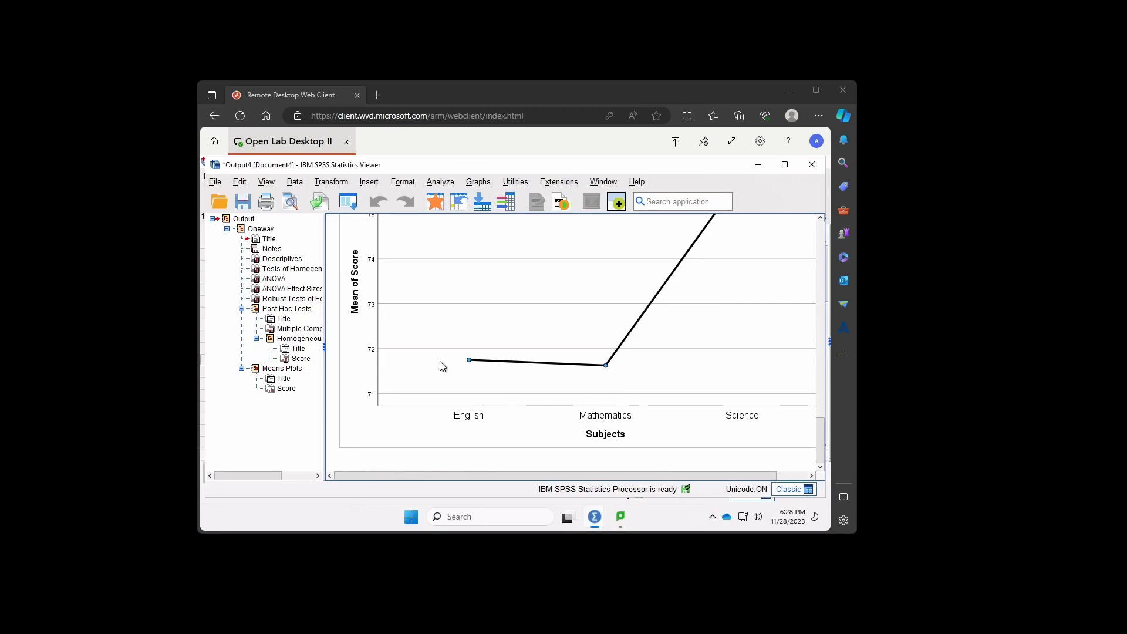
scroll(475, 373, "up", 2)
scroll(478, 375, "down", 2)
scroll(473, 375, "up", 5)
scroll(477, 373, "up", 1)
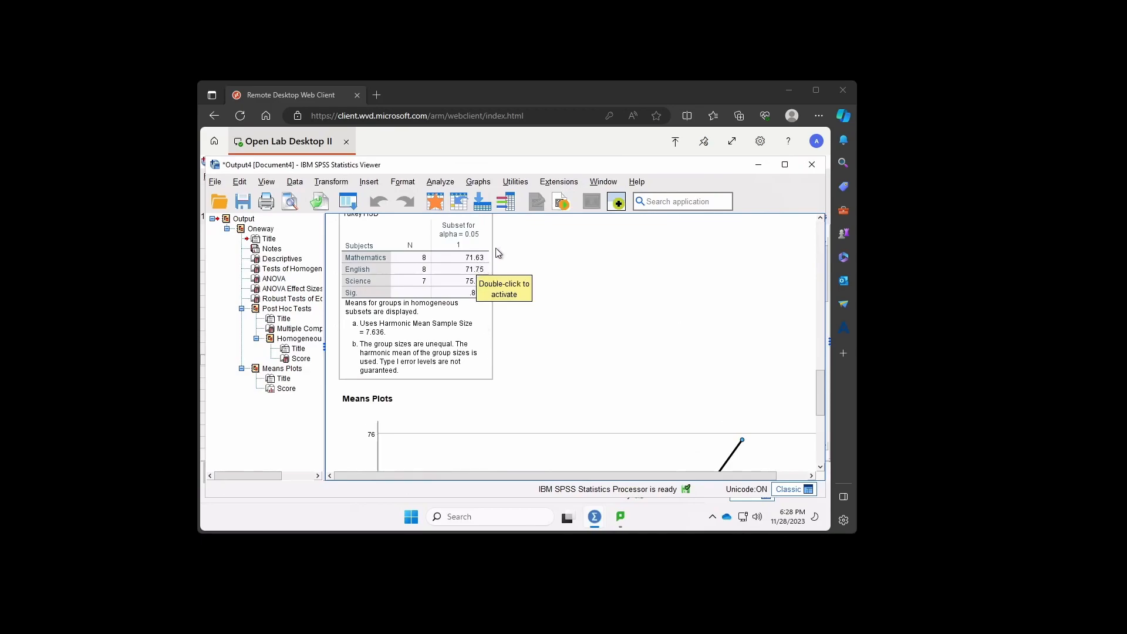
scroll(529, 311, "down", 5)
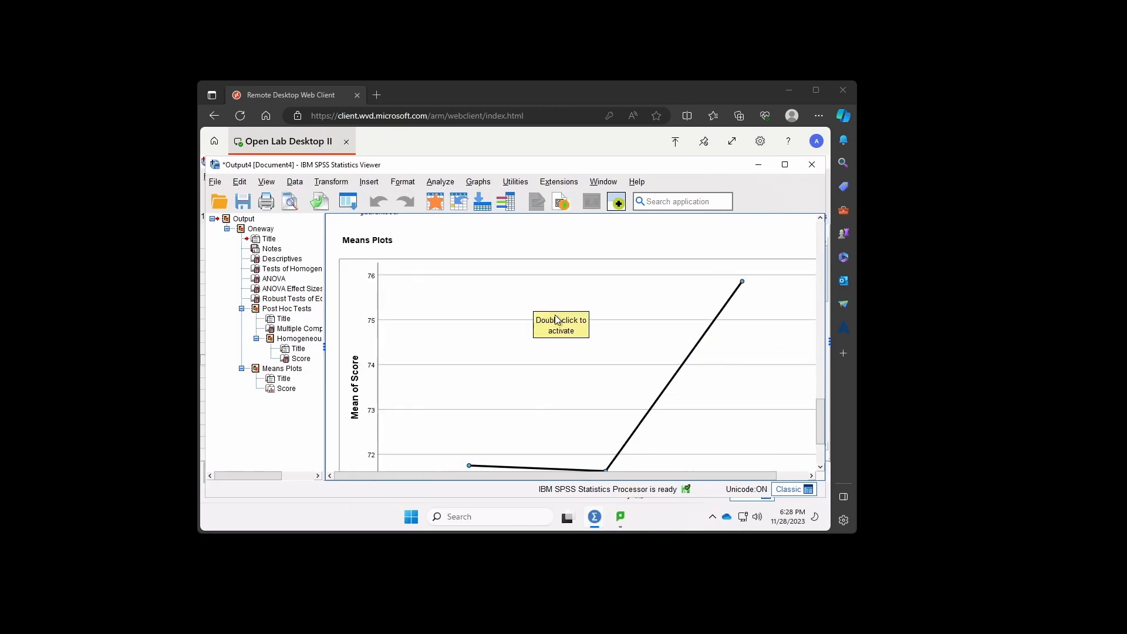
scroll(602, 402, "up", 3)
scroll(602, 402, "up", 3)
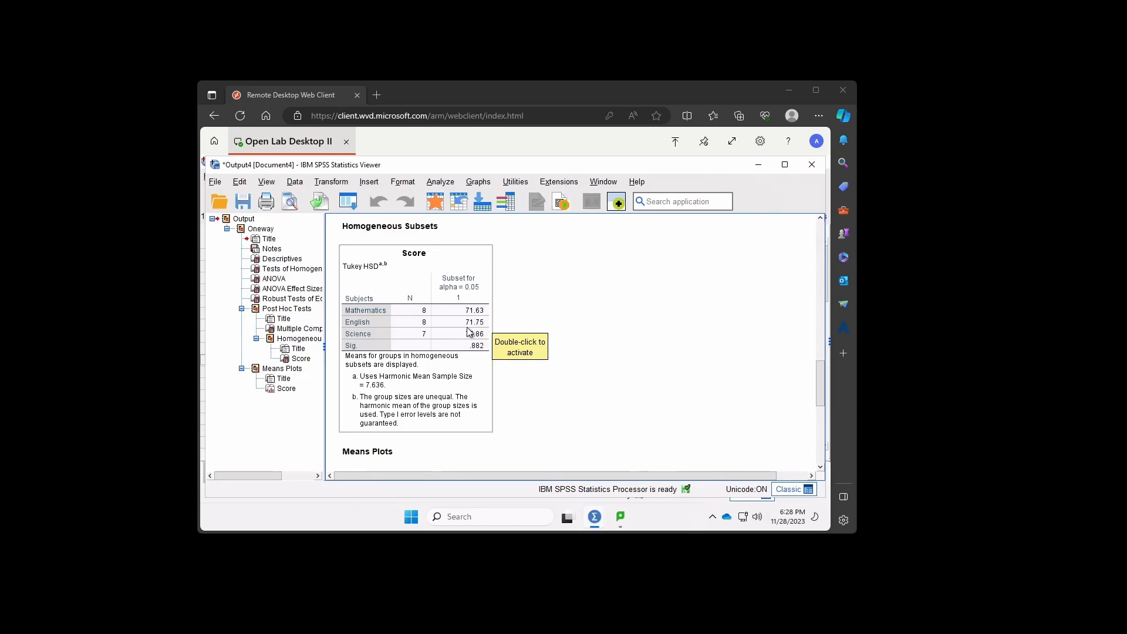
scroll(470, 333, "down", 10)
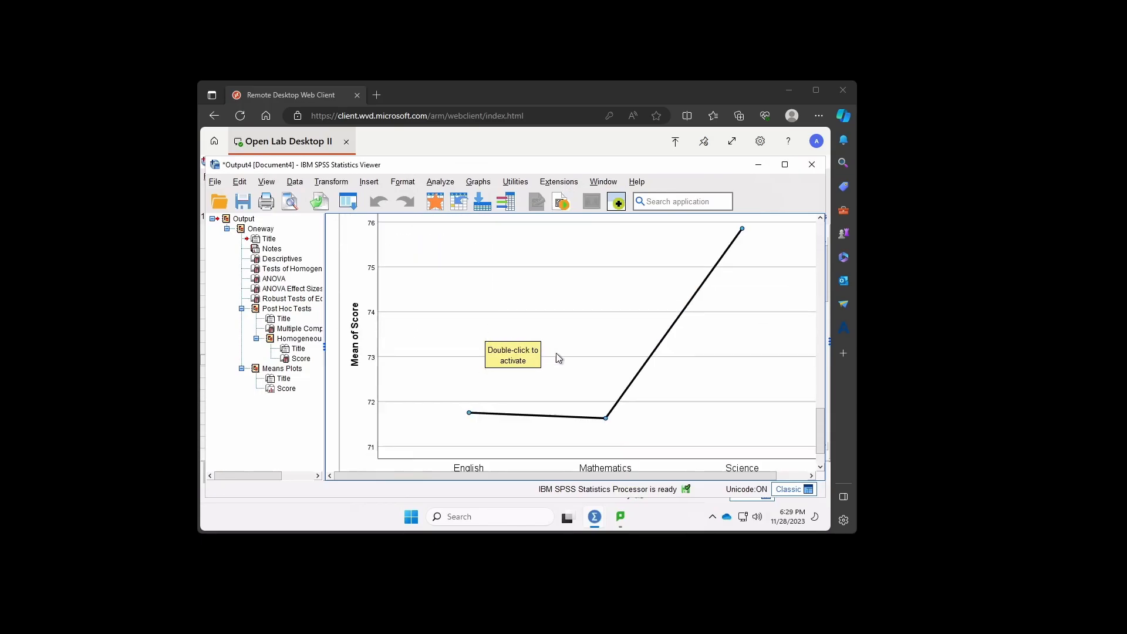
scroll(555, 353, "down", 2)
scroll(559, 359, "up", 10)
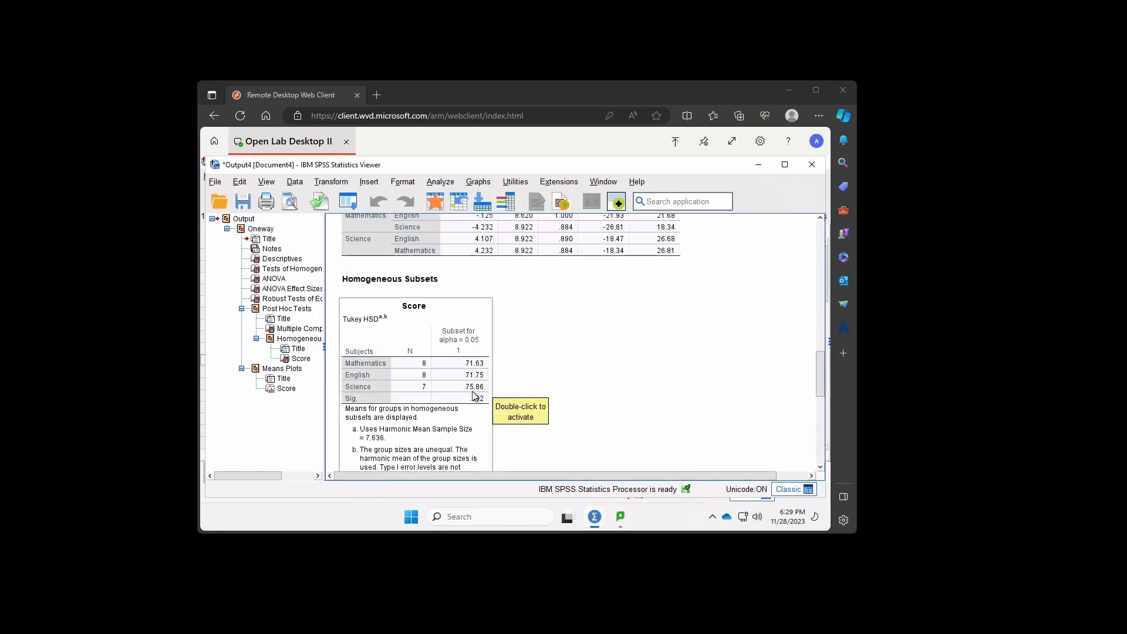
scroll(476, 405, "down", 2)
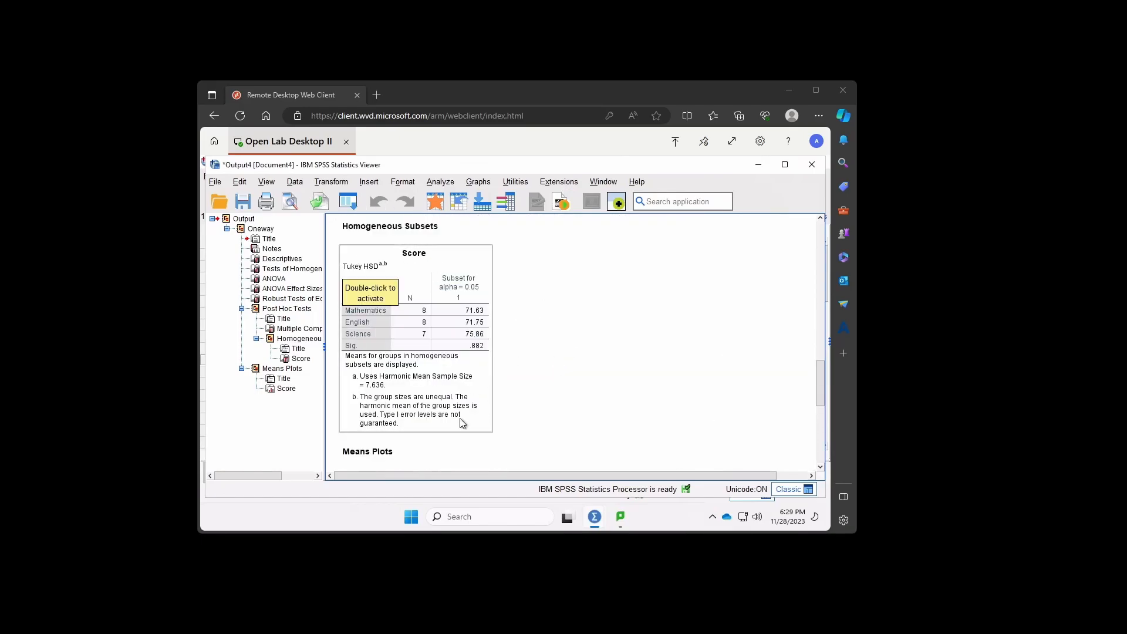
scroll(508, 378, "down", 6)
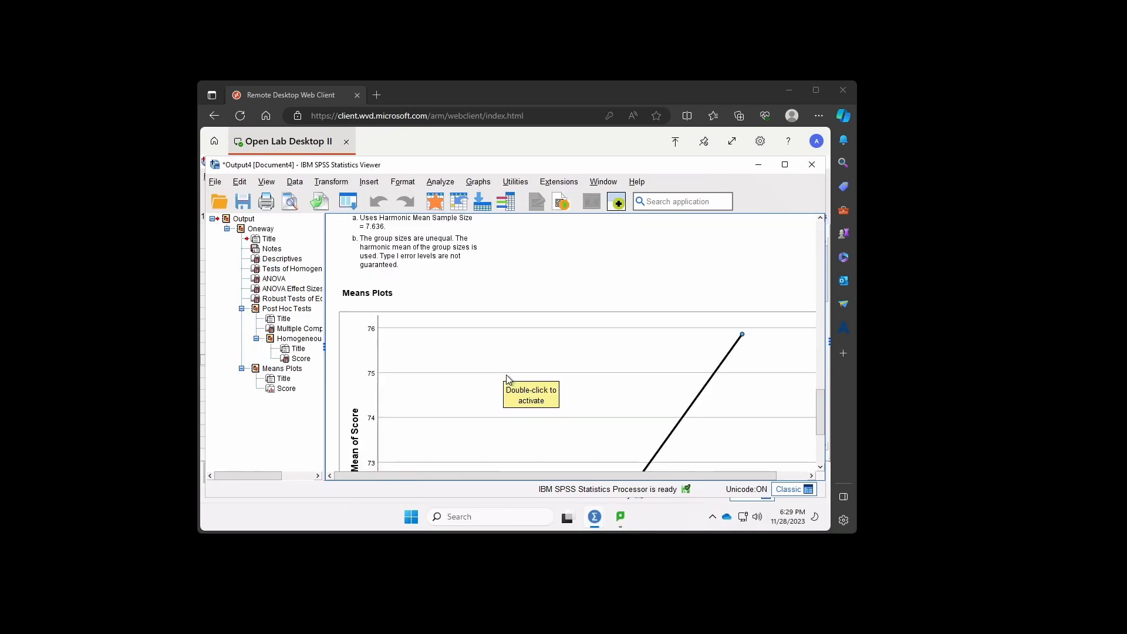
scroll(561, 402, "down", 6)
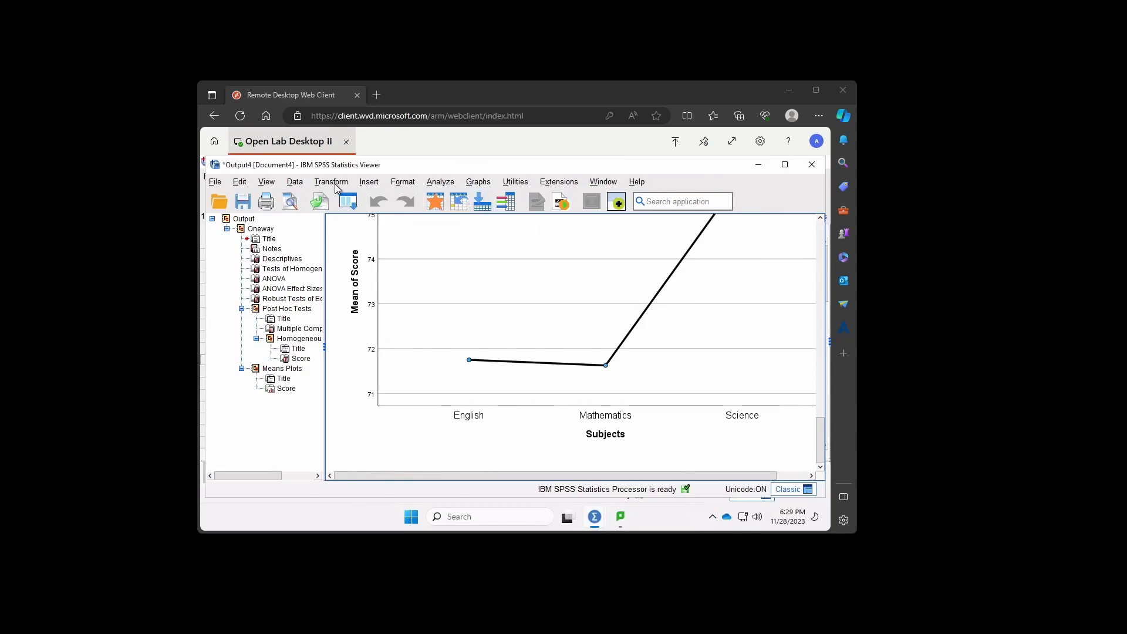
- Set up a General Linear Model Univariate analysis of Score by Subject with descriptives, effect size, observed power, homogeneity tests, and Tukey and R-E-G-W-Q post hoc tests
left_click(446, 187)
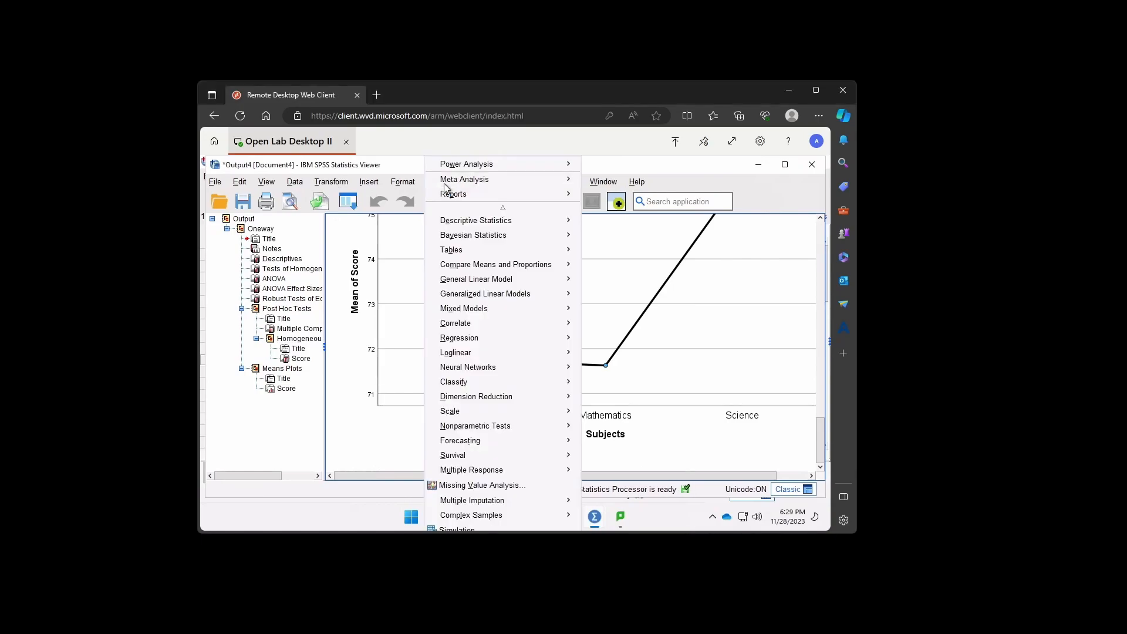
mouse_move(479, 281)
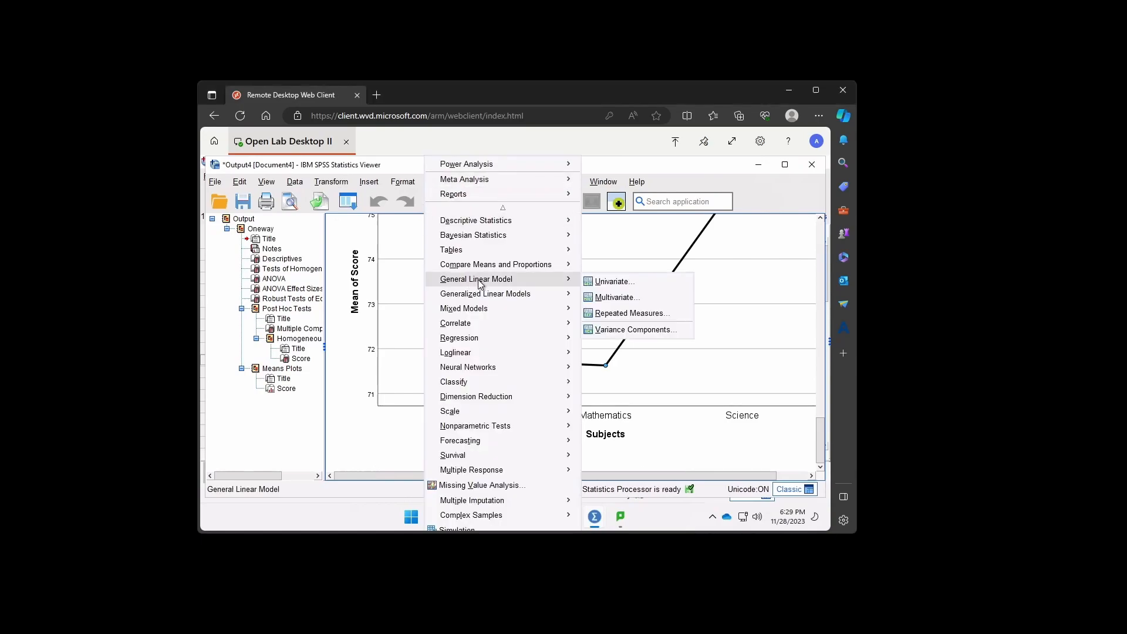
left_click(611, 281)
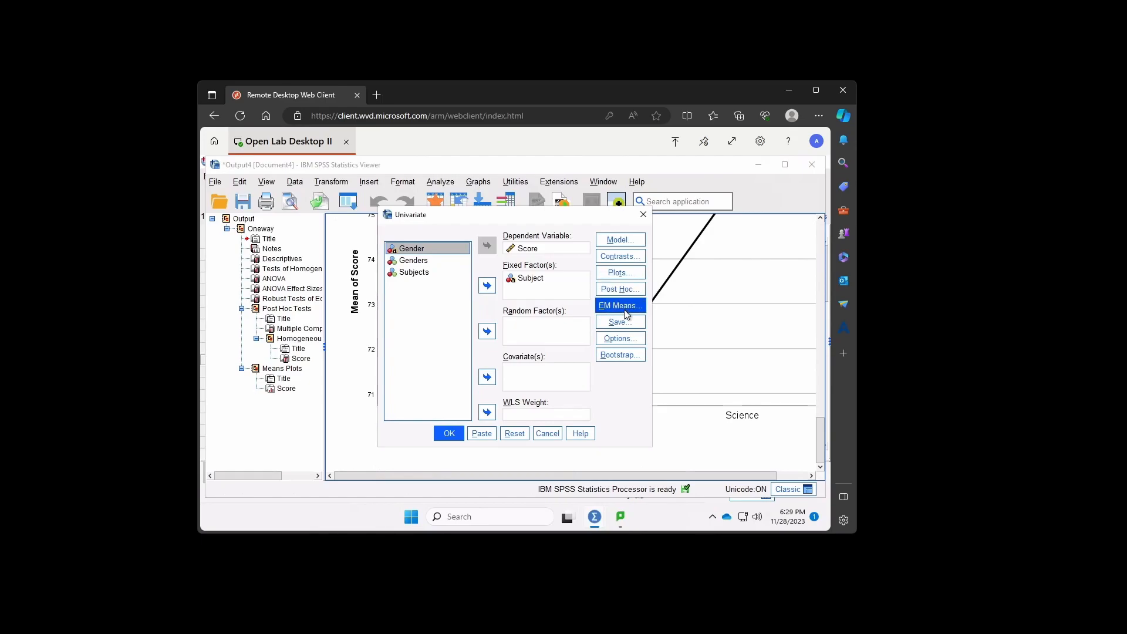
left_click(629, 340)
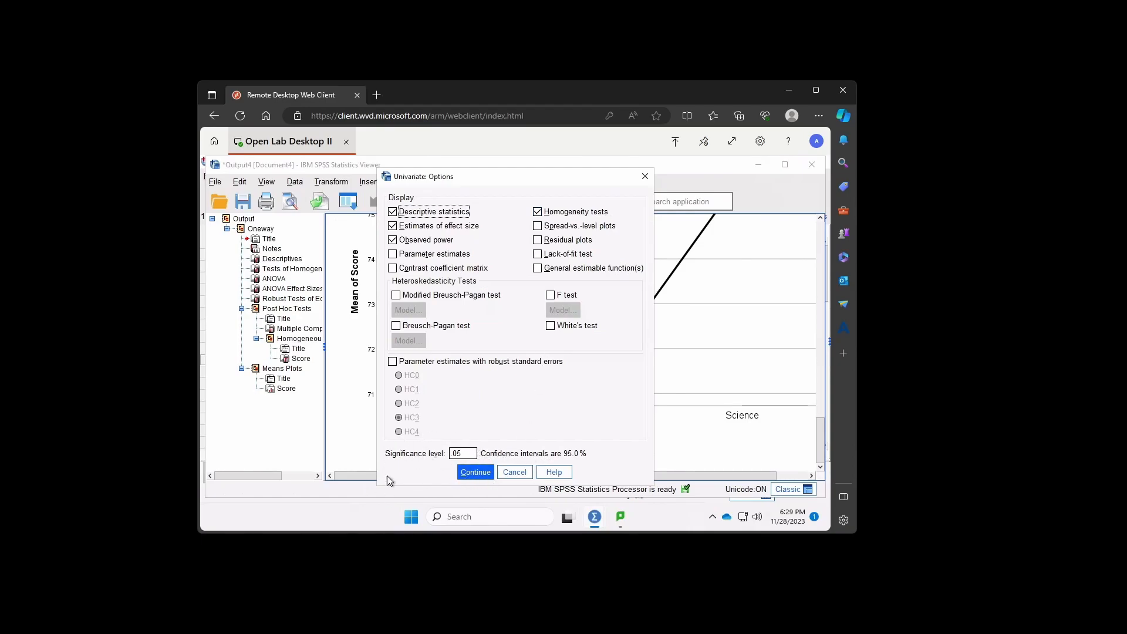
left_click(478, 471)
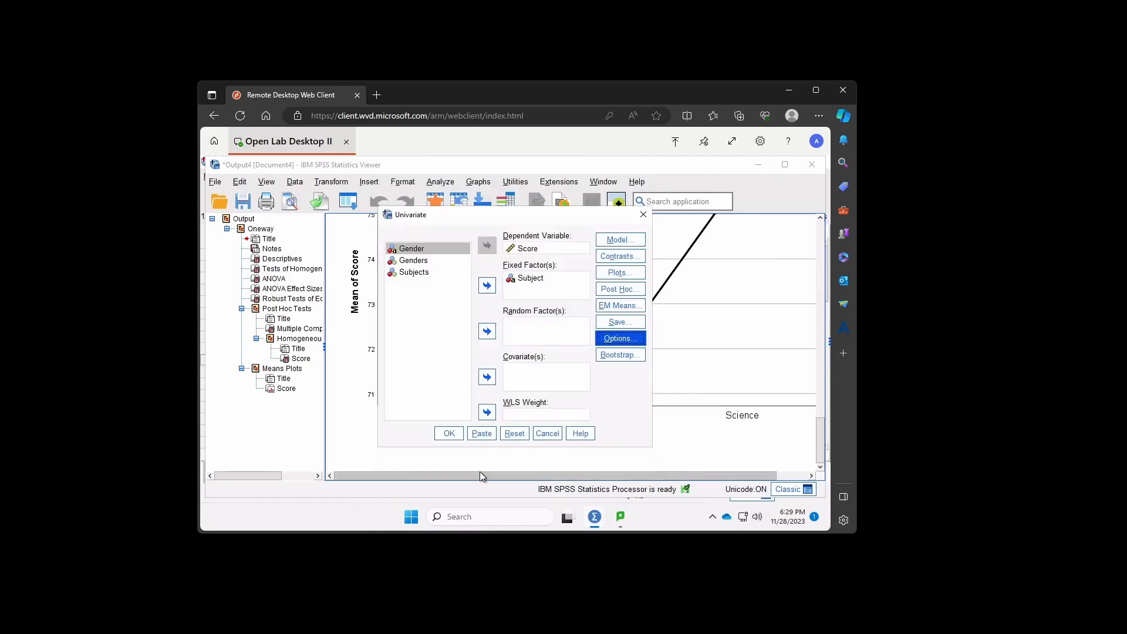
left_click(633, 292)
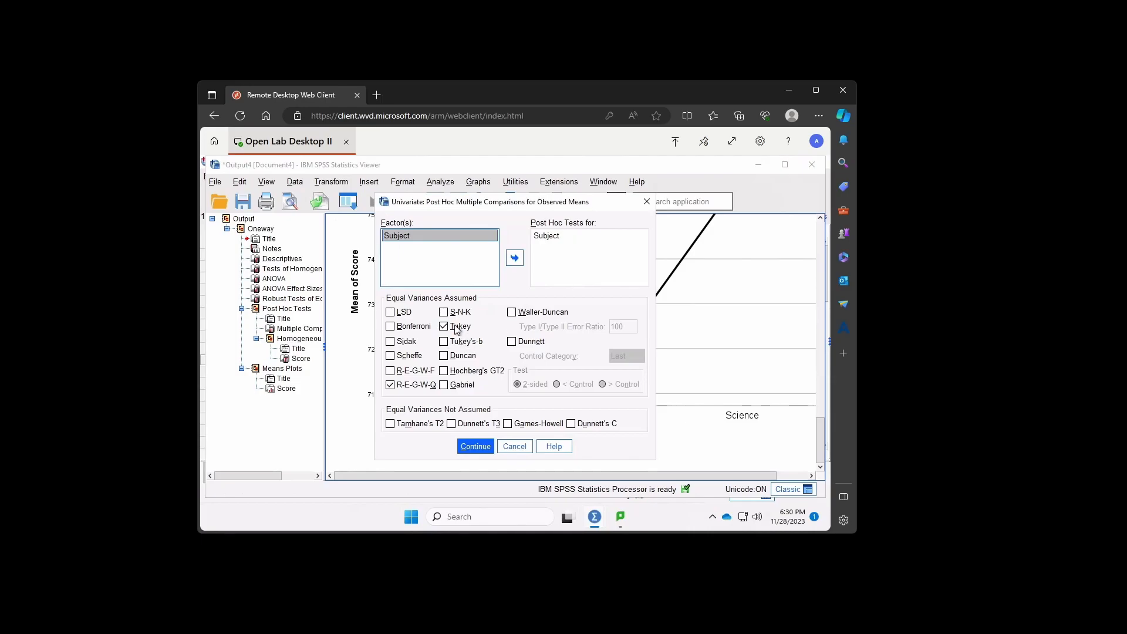
left_click(475, 446)
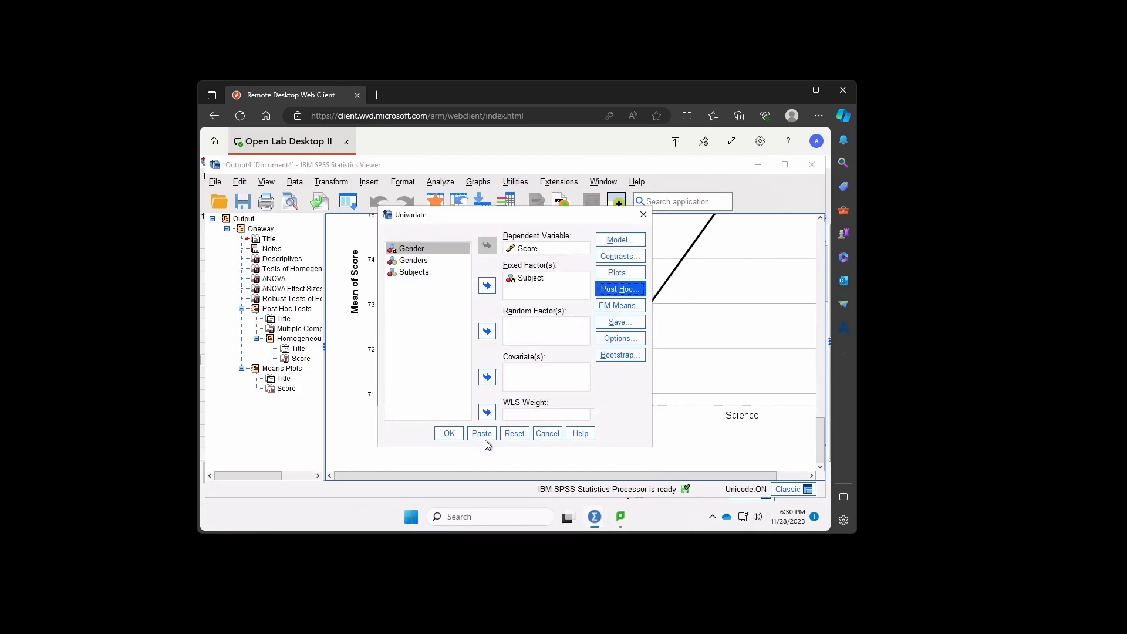
- Add a line-chart profile plot with Subject on the horizontal axis and run the Univariate analysis
left_click(620, 274)
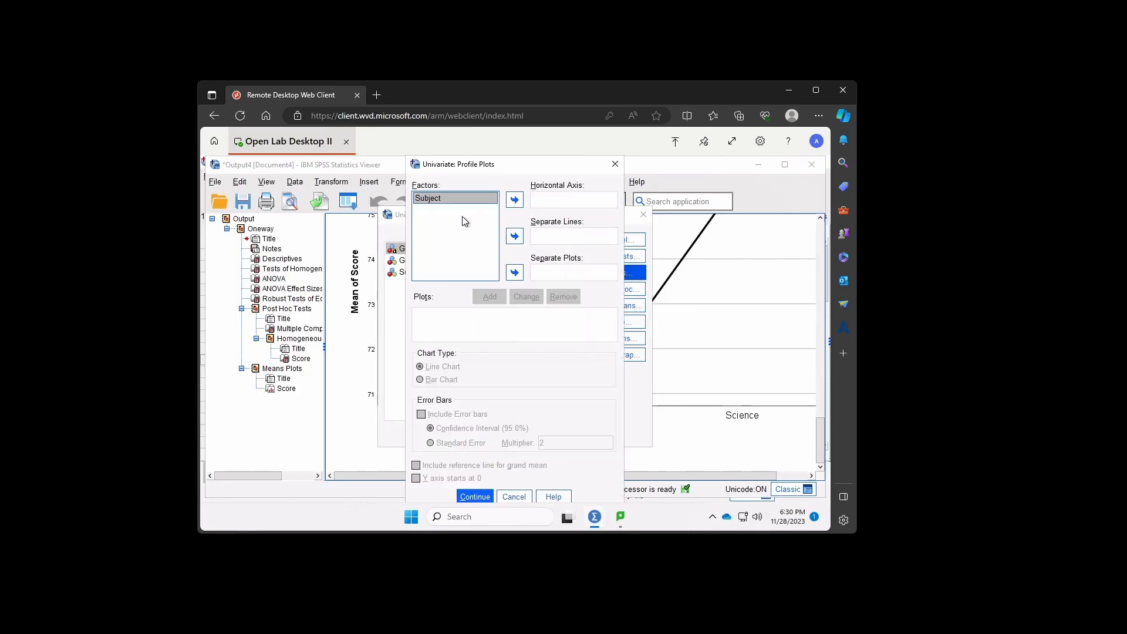
left_click(515, 202)
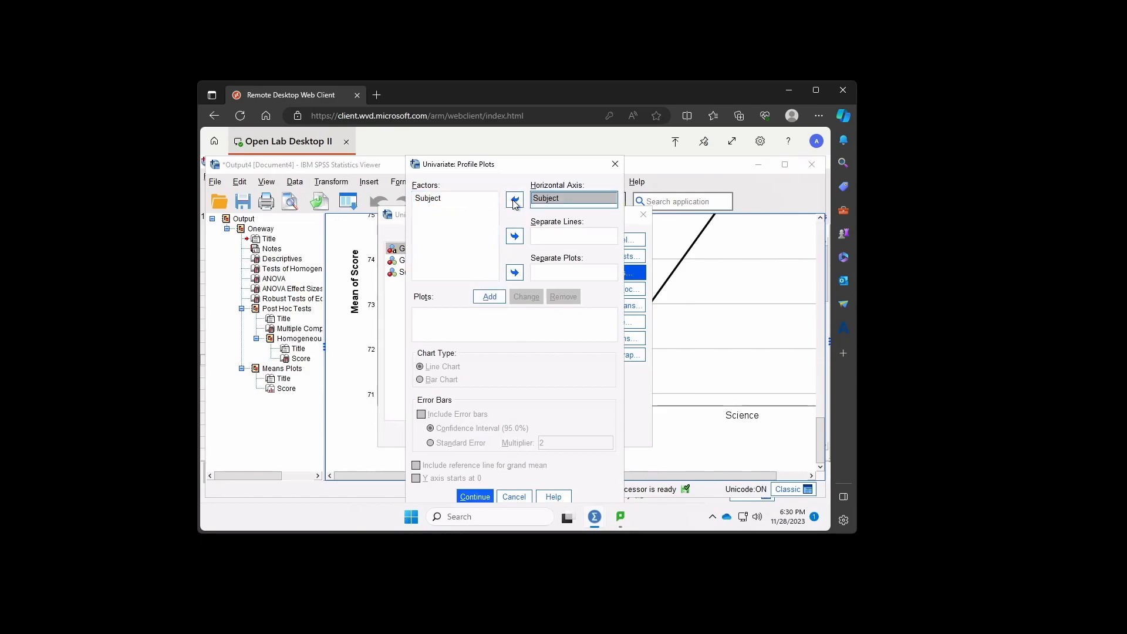
left_click(491, 297)
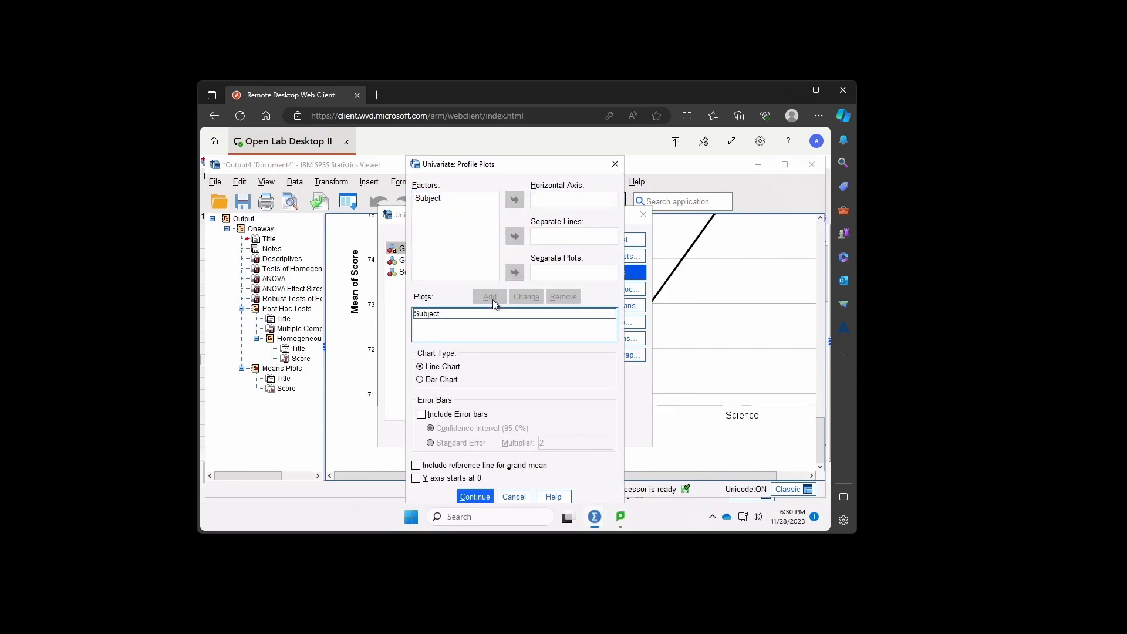
left_click(476, 497)
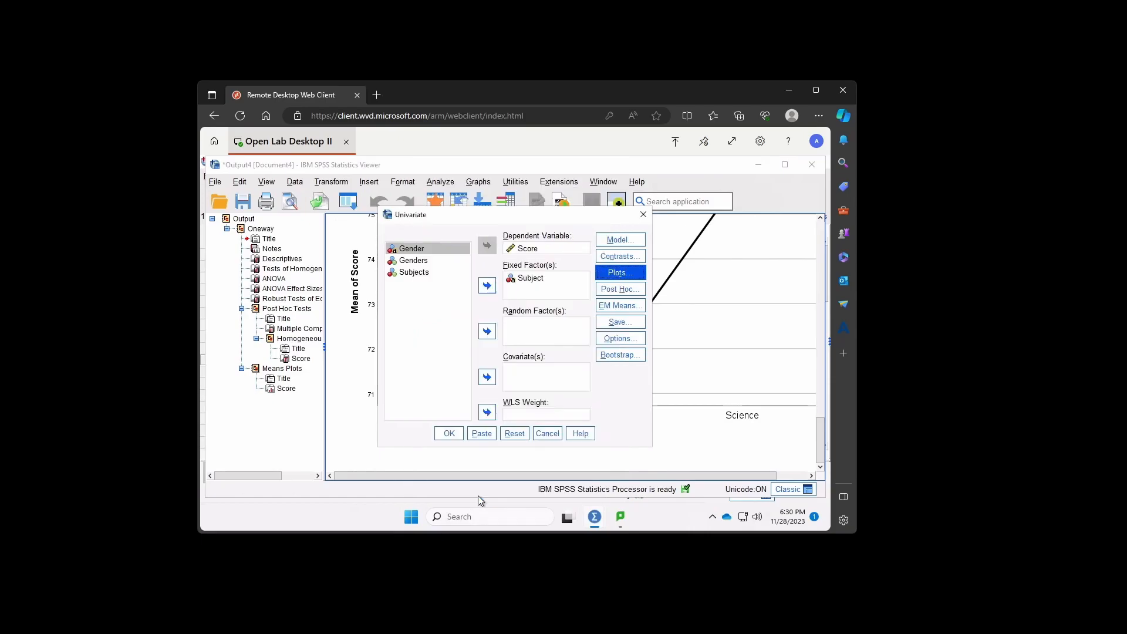
left_click(448, 434)
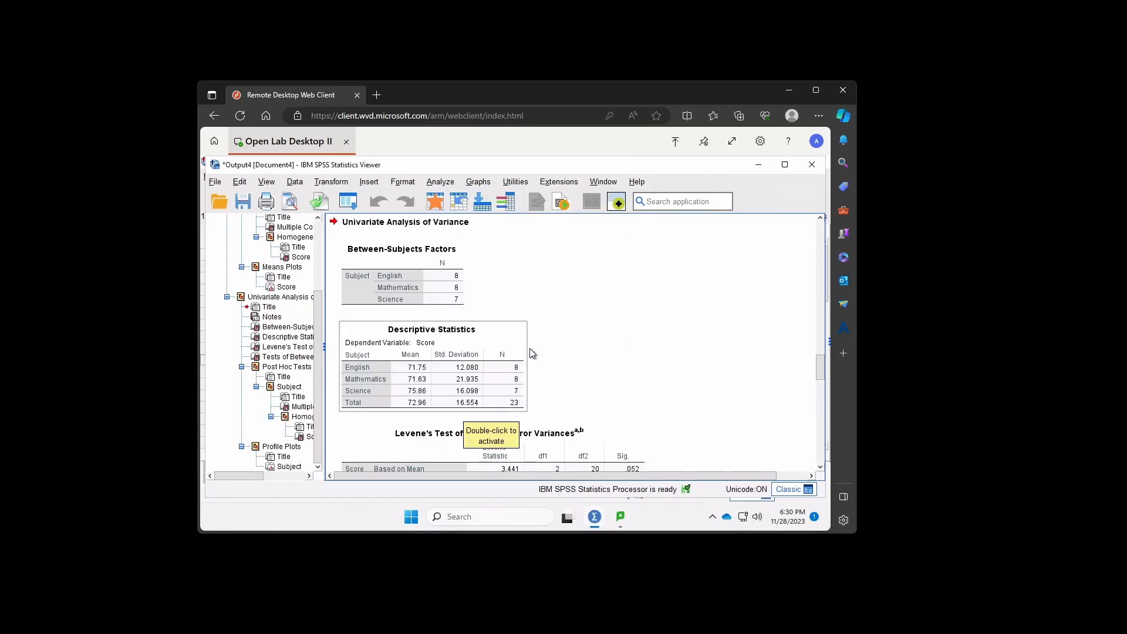
- Examine the Between-Subjects Factors and Descriptive Statistics tables in the Univariate Analysis of Variance output
scroll(596, 340, "down", 5)
scroll(596, 340, "up", 5)
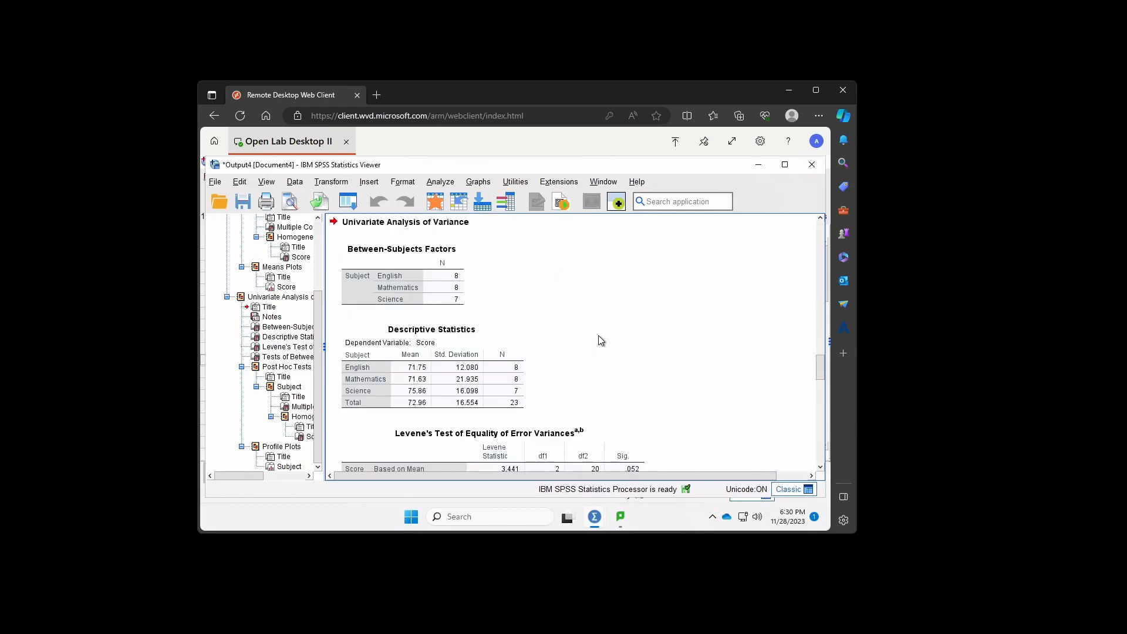
left_click(442, 267)
scroll(448, 332, "up", 1)
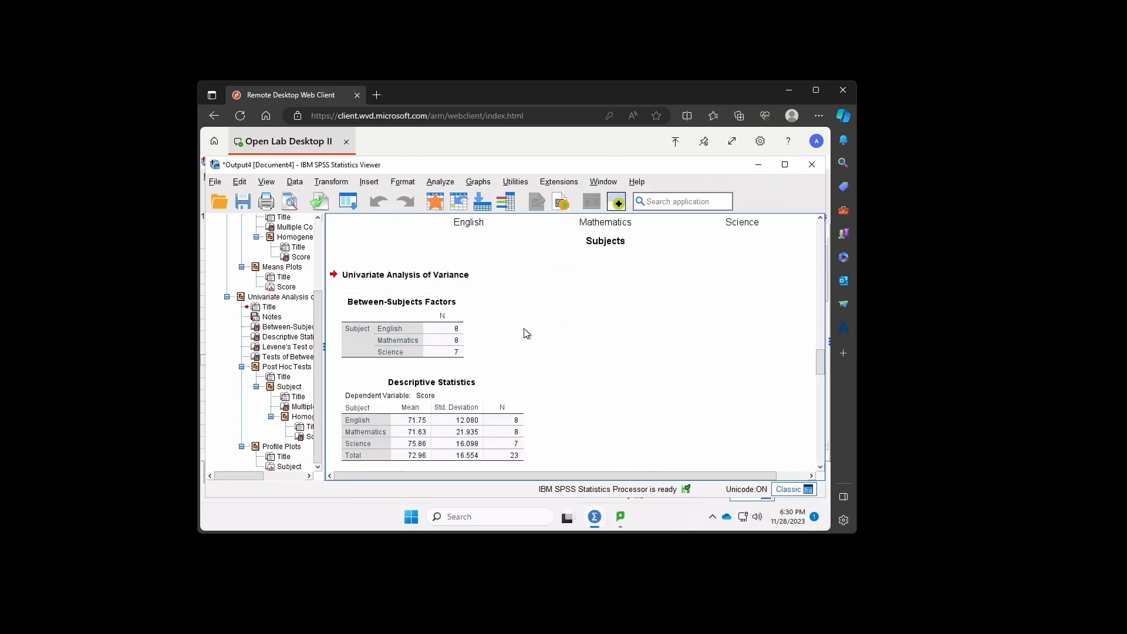
scroll(461, 313, "down", 1)
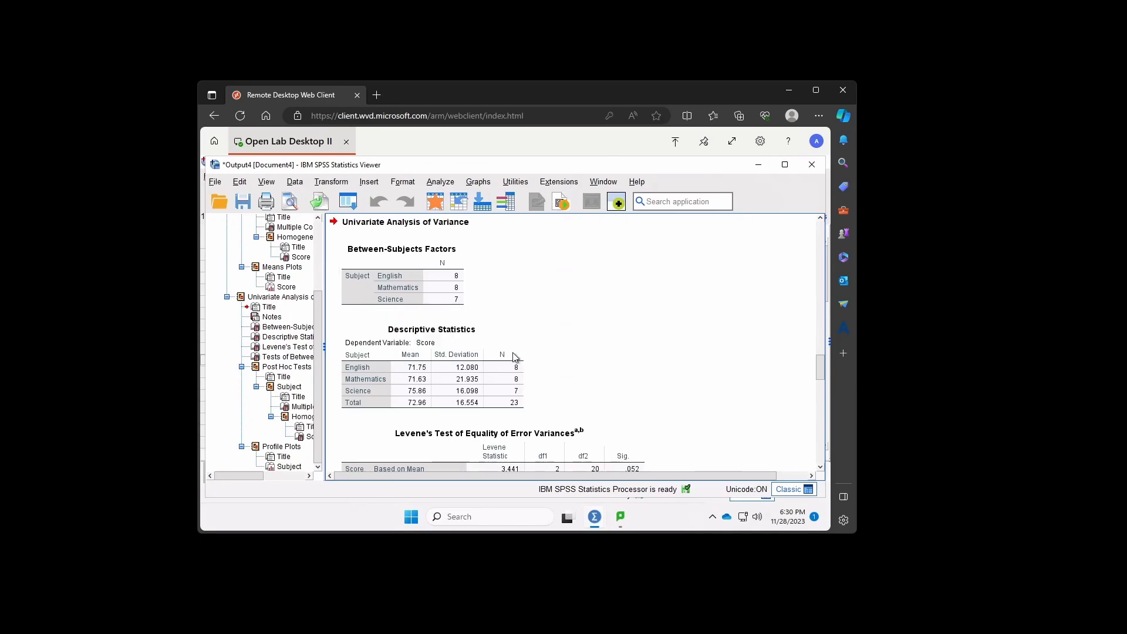
- Compare Levene's Test of Equality of Error Variances in the Univariate output with the Oneway homogeneity of variances table
scroll(616, 324, "down", 2)
scroll(593, 329, "down", 4)
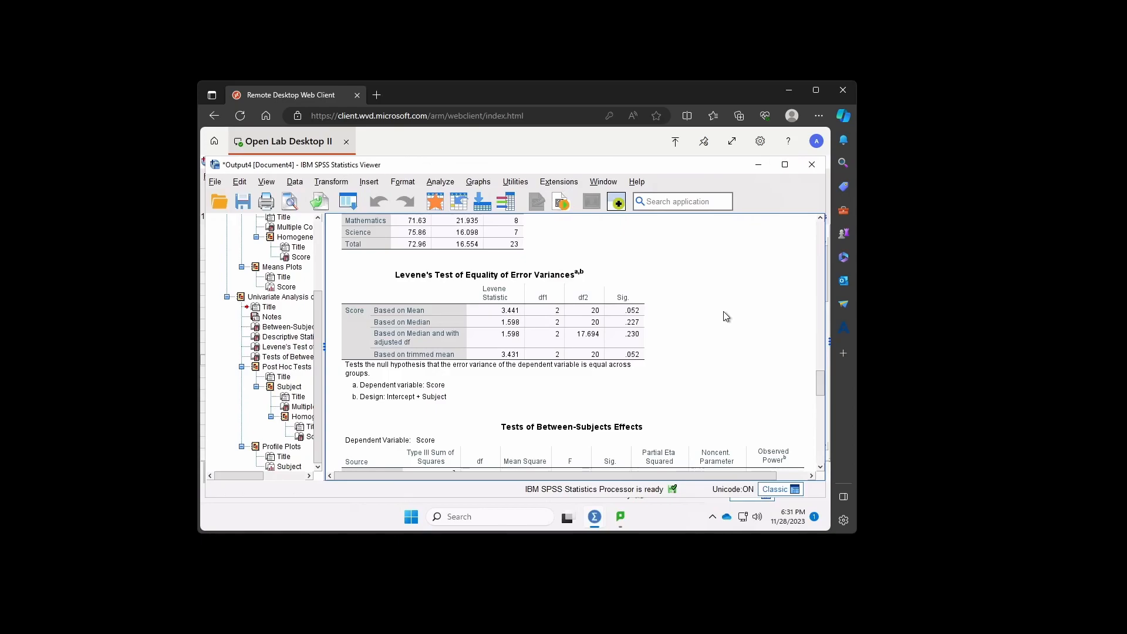
scroll(720, 345, "down", 3)
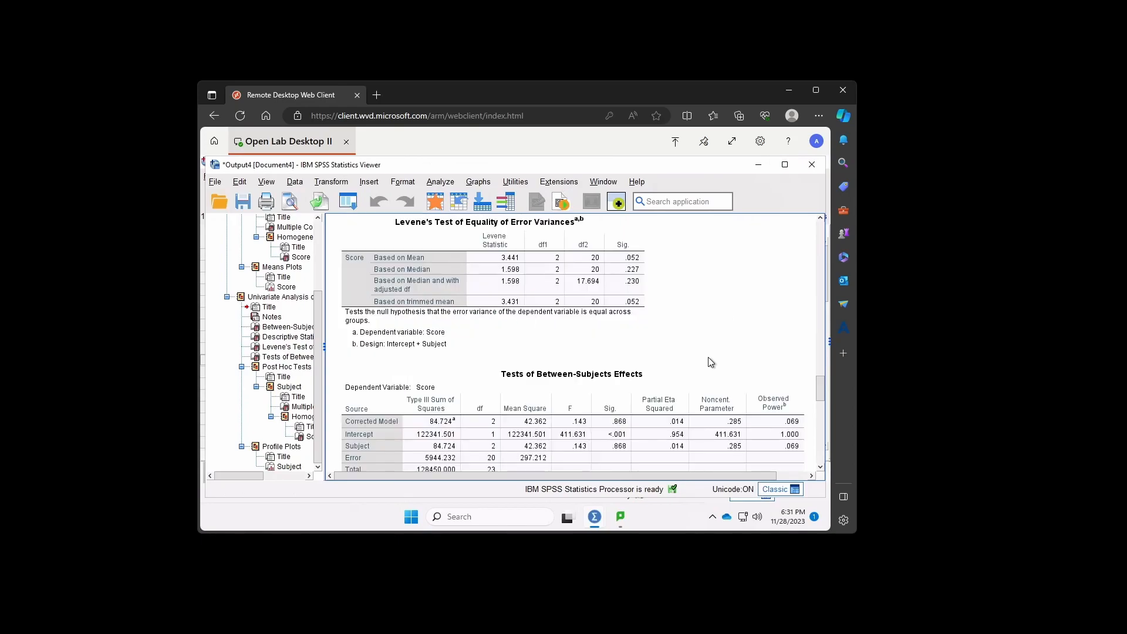
scroll(652, 355, "up", 2)
left_click(637, 395)
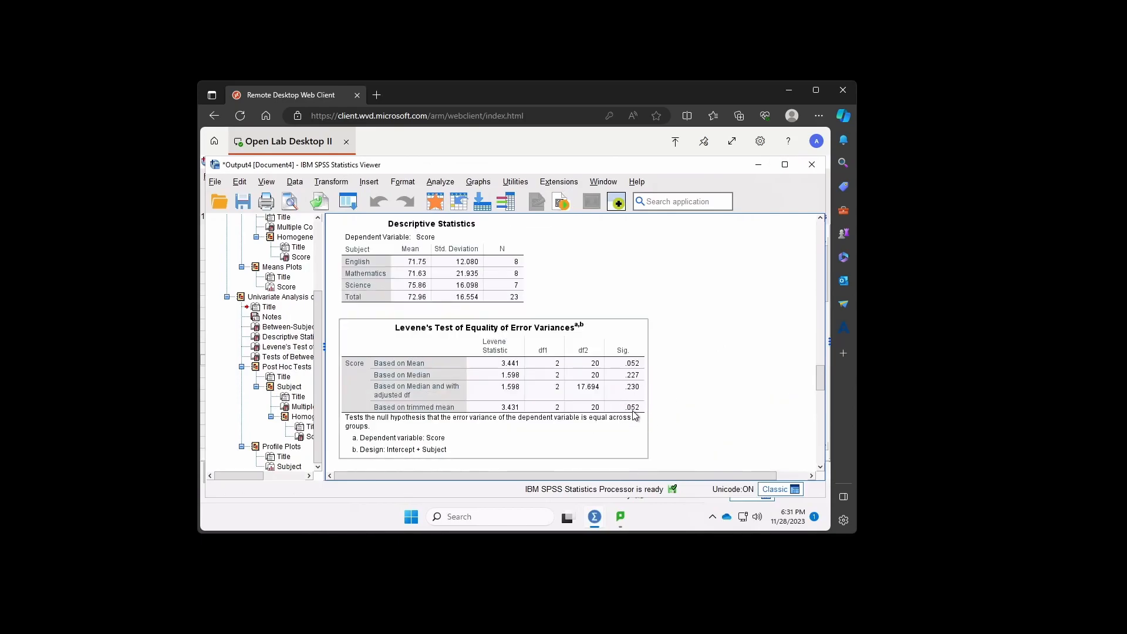
left_click(750, 400)
left_click_drag(821, 382, 812, 216)
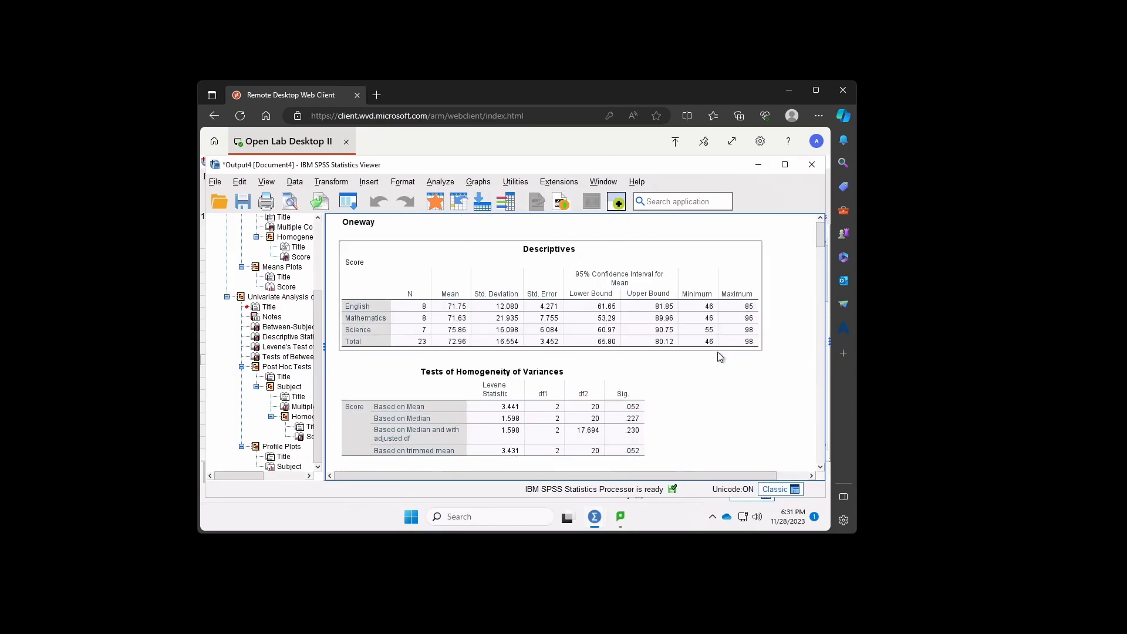
scroll(720, 370, "down", 1)
left_click(521, 336)
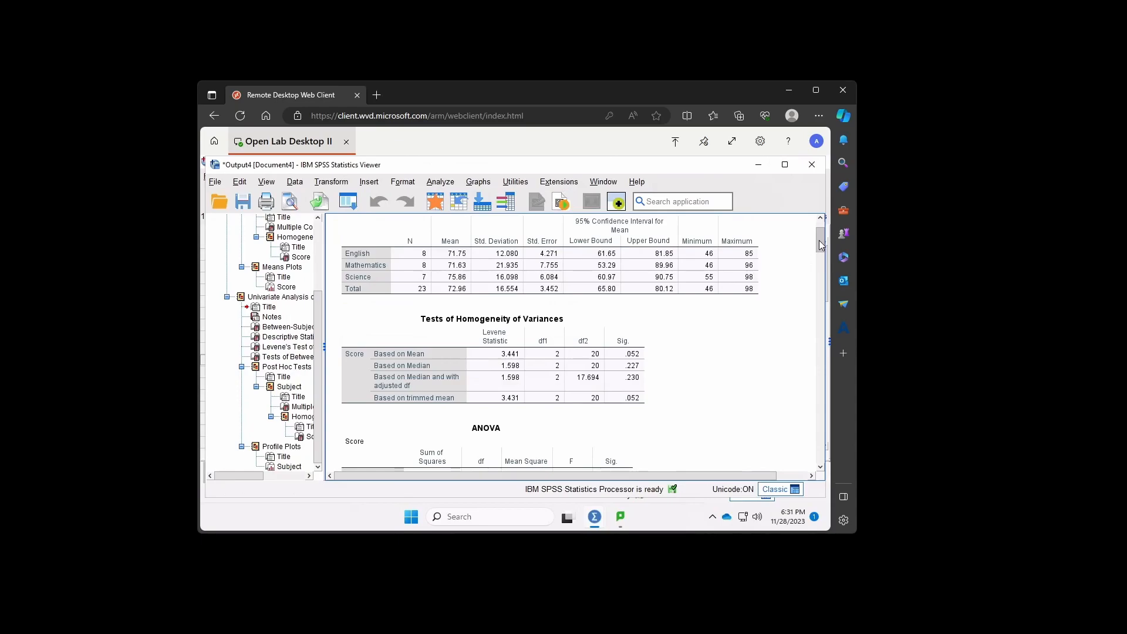
- Examine the Univariate Tests of Between-Subjects Effects, the Tukey multiple comparisons, the homogeneous subsets and the start of the profile plot
left_click_drag(820, 253, 807, 404)
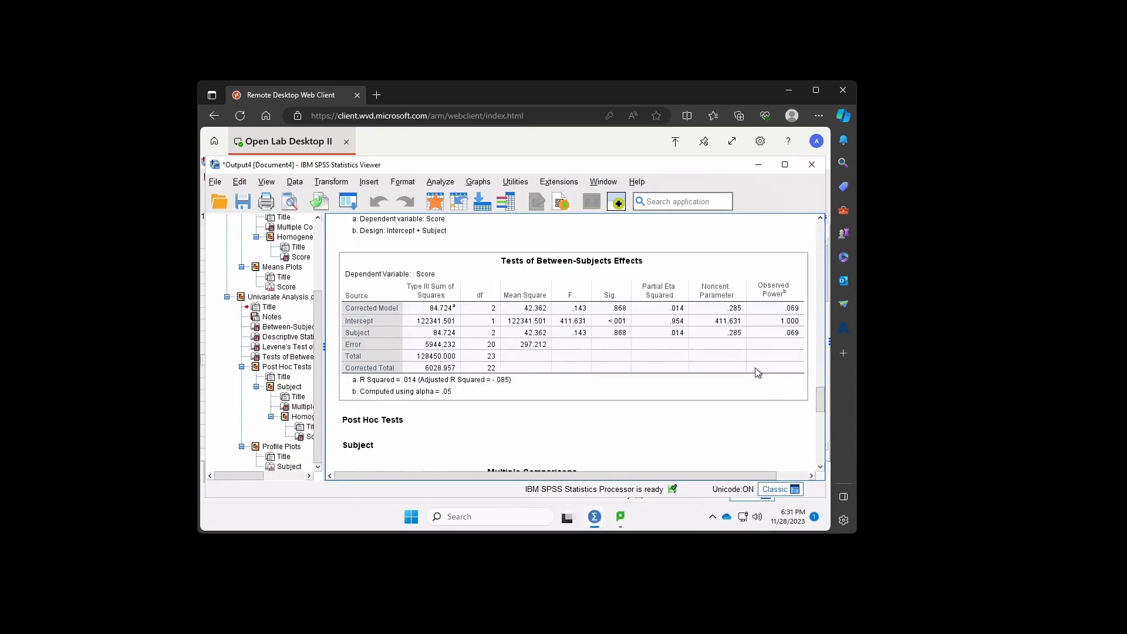
scroll(753, 365, "up", 1)
scroll(755, 367, "up", 3)
scroll(755, 366, "down", 8)
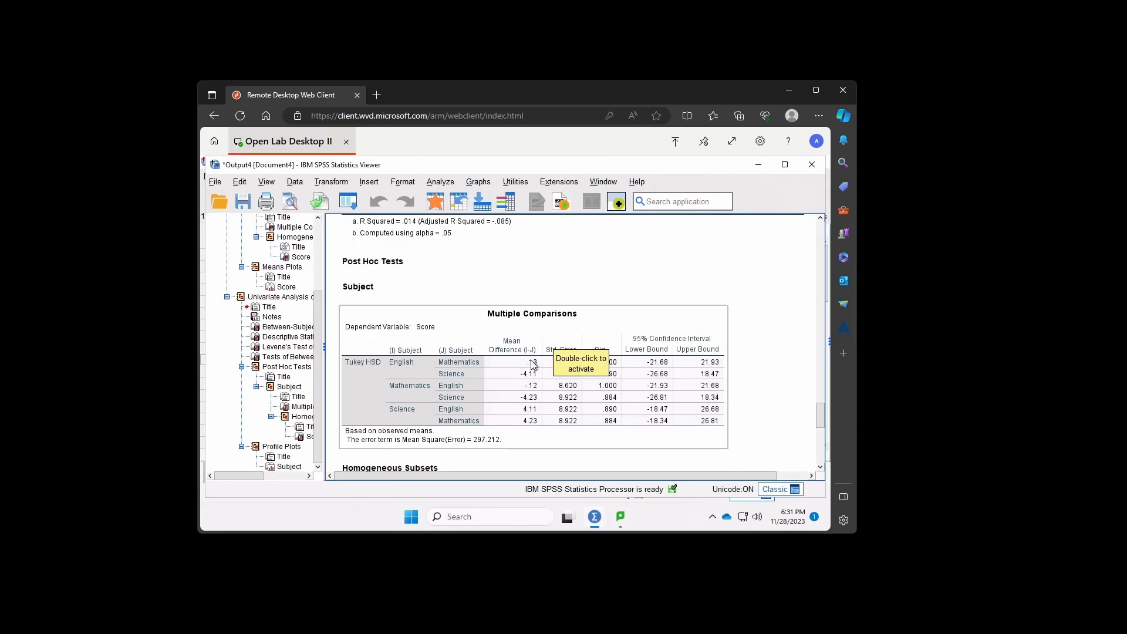
left_click(692, 288)
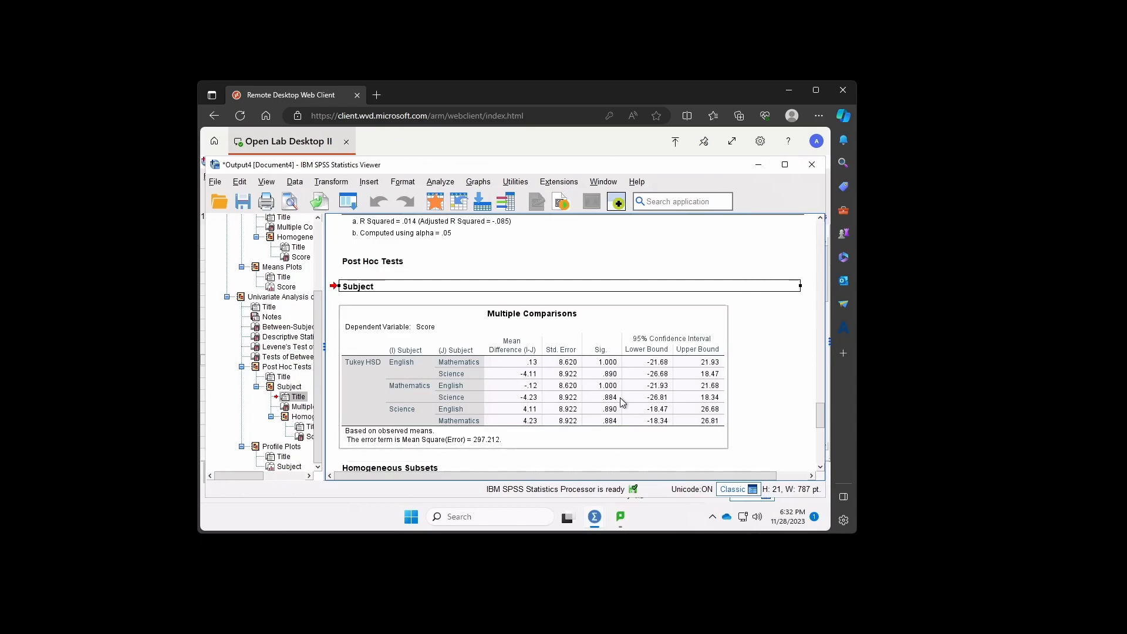
scroll(594, 431, "down", 1)
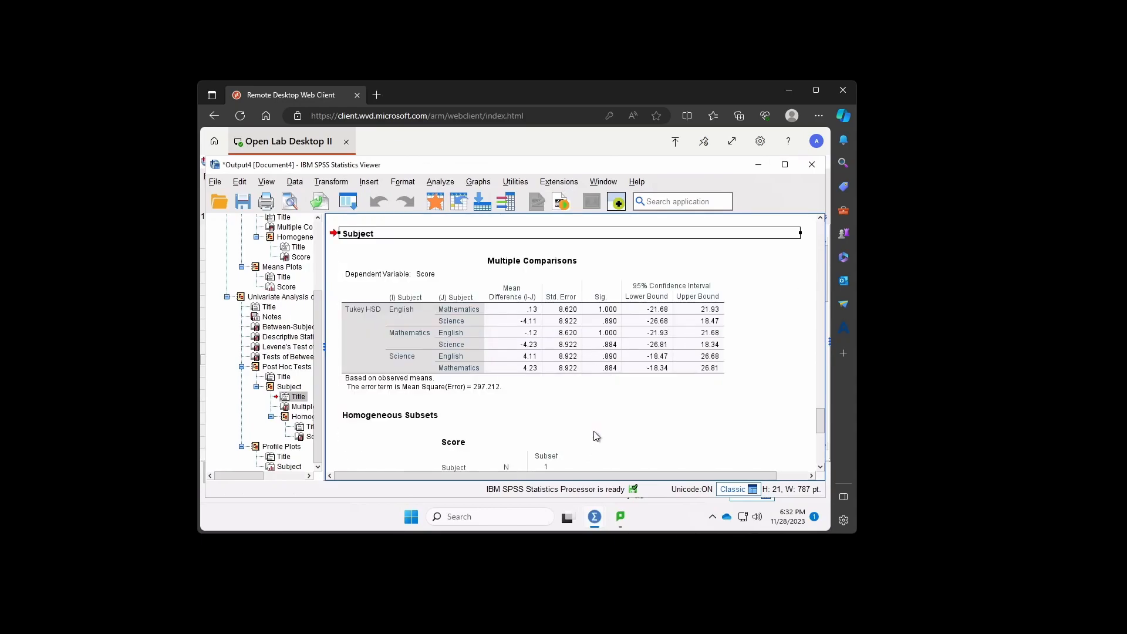
scroll(594, 431, "down", 2)
scroll(722, 406, "down", 5)
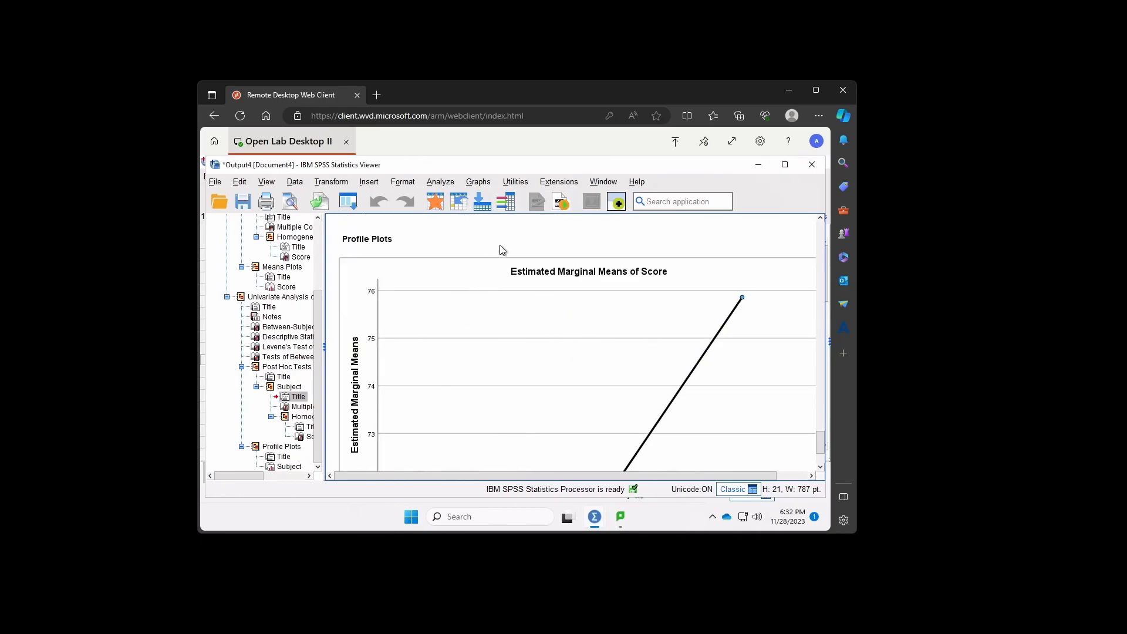
- Examine the Estimated Marginal Means of Score profile plot together with the Tukey and Ryan-Einot-Gabriel-Welsch homogeneous subsets
scroll(670, 322, "down", 3)
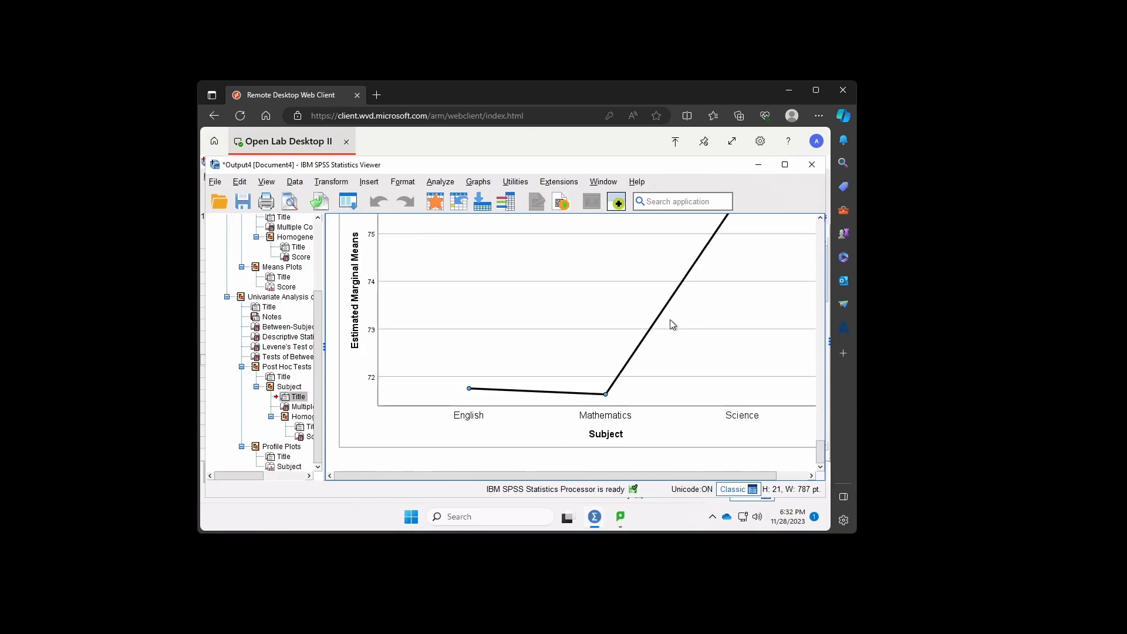
scroll(557, 406, "up", 1)
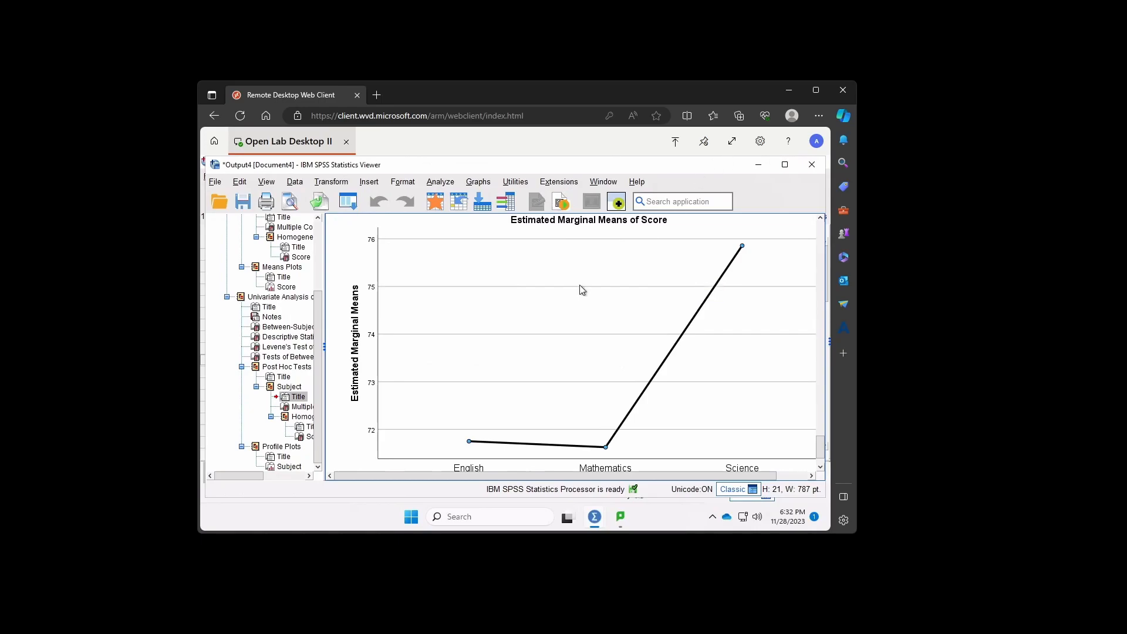
scroll(519, 413, "down", 1)
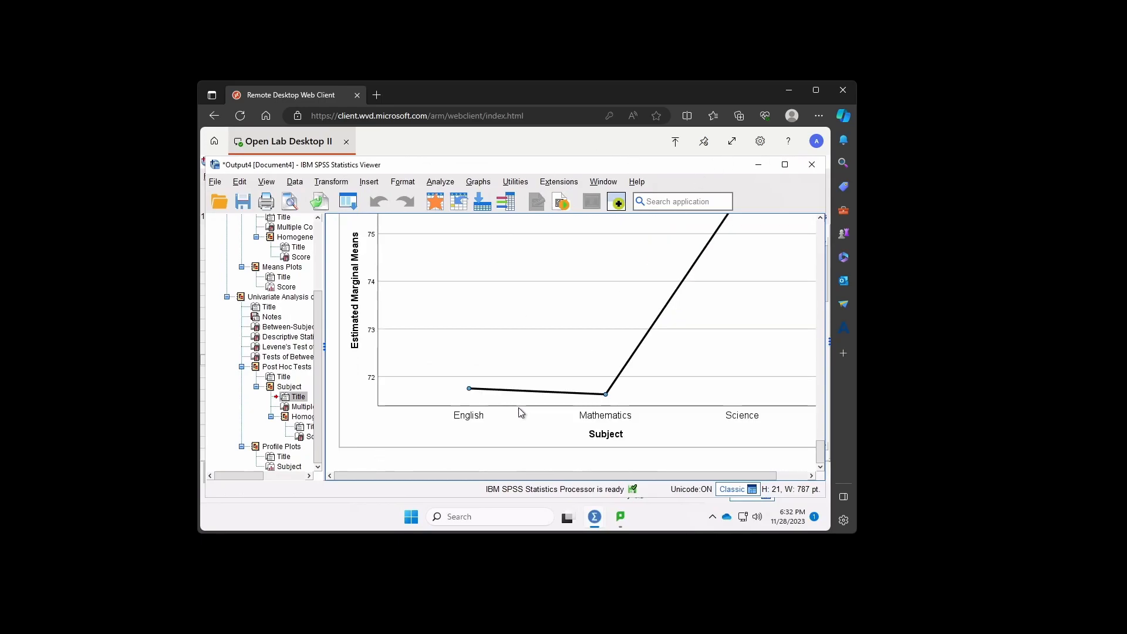
scroll(517, 411, "up", 3)
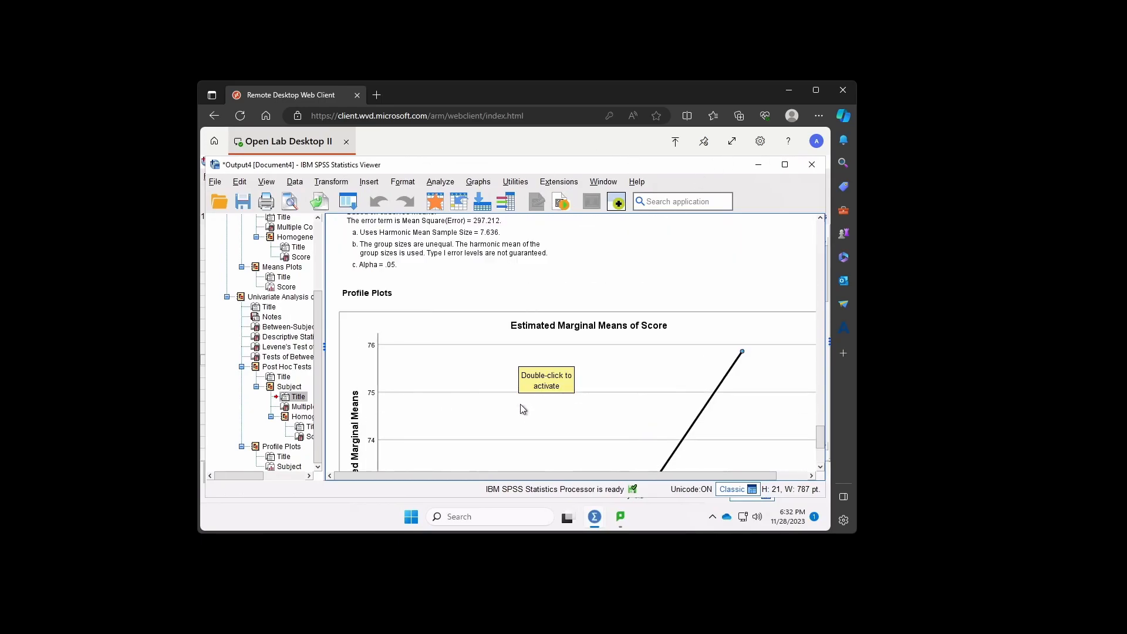
scroll(520, 405, "up", 2)
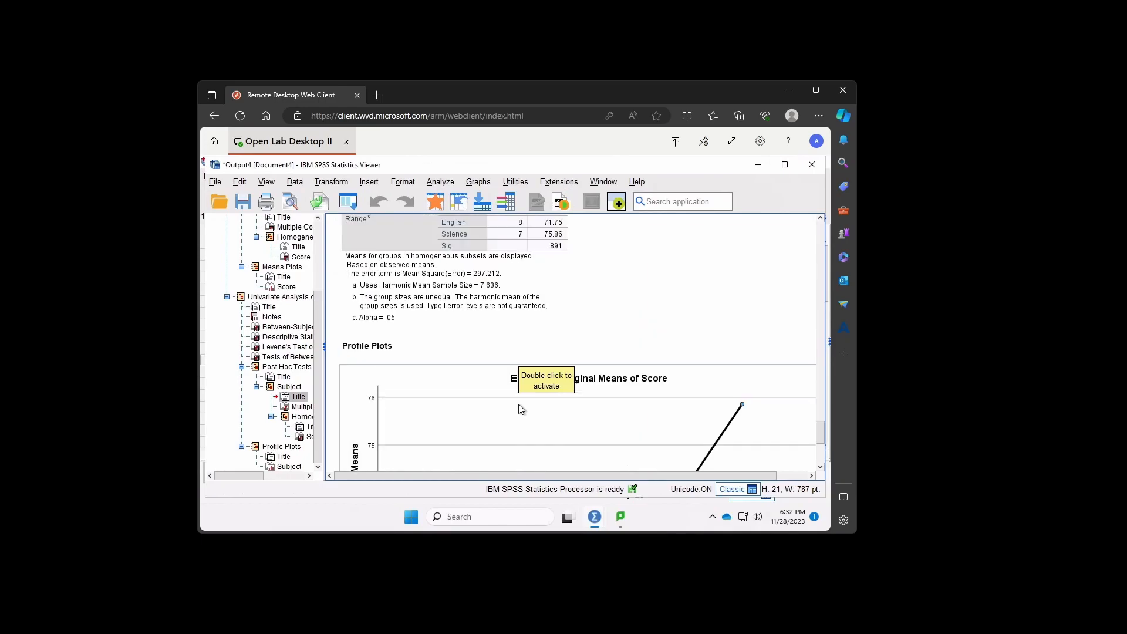
scroll(587, 352, "up", 1)
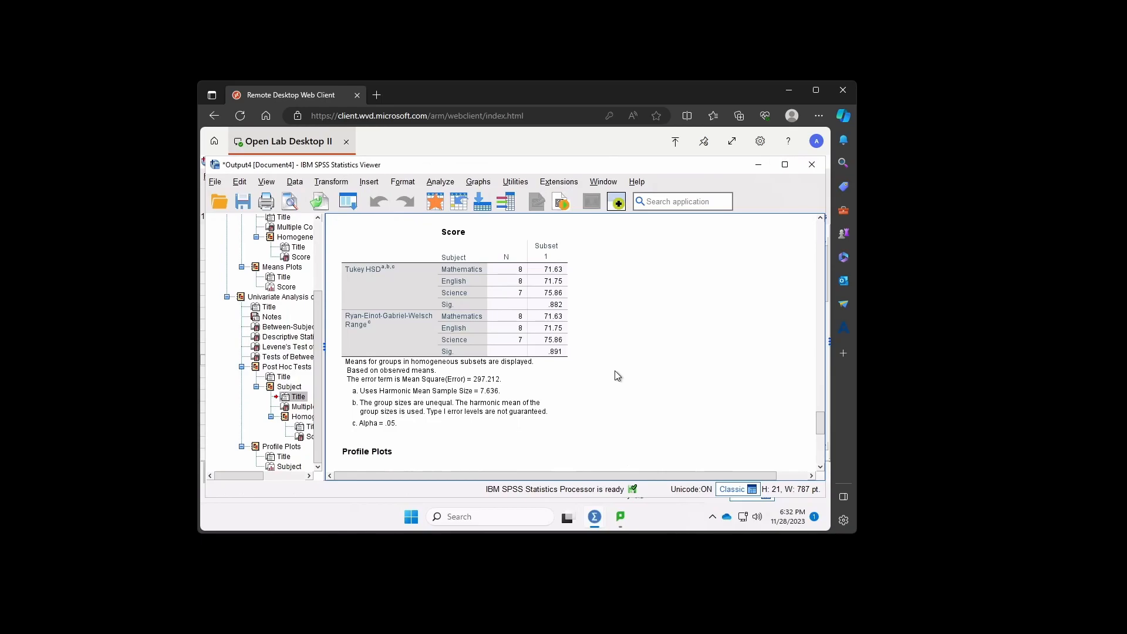
scroll(662, 410, "down", 4)
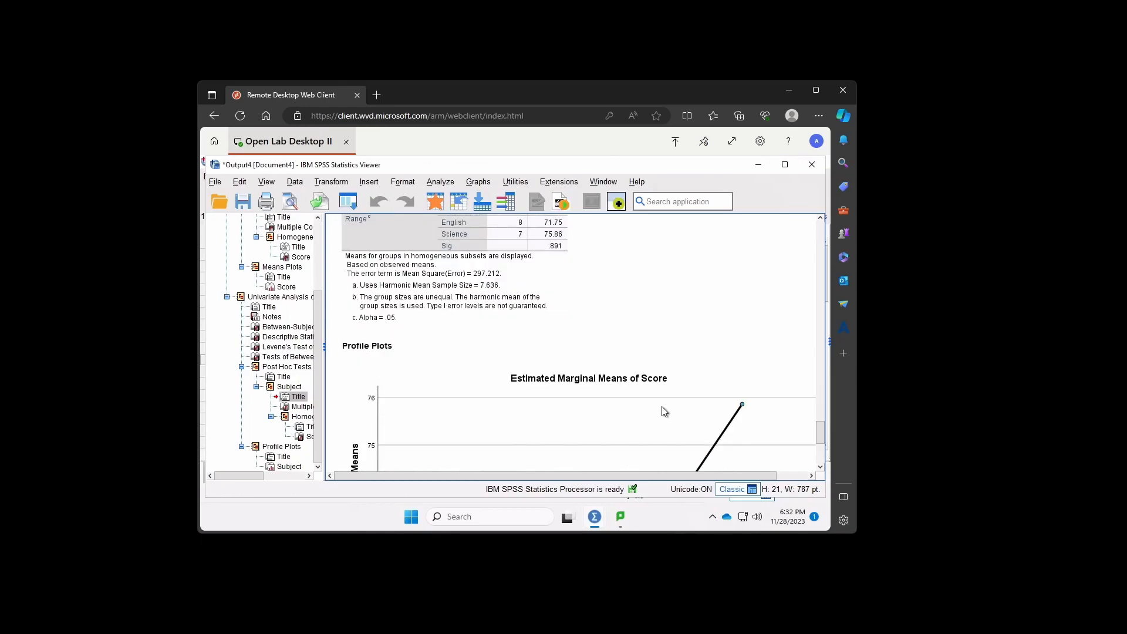
scroll(663, 411, "down", 1)
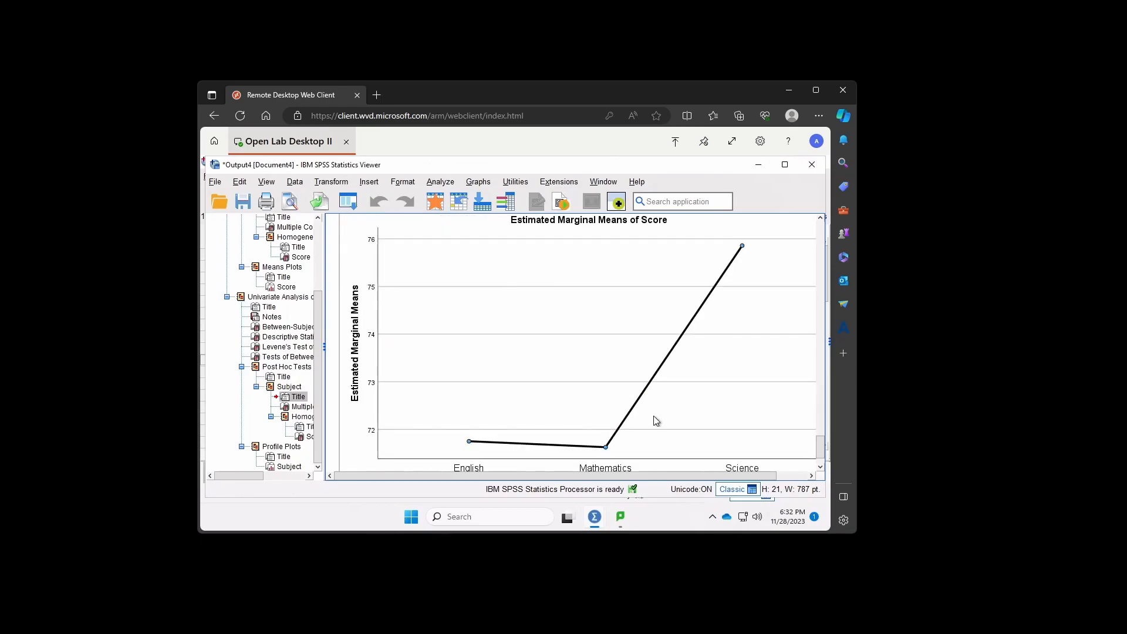
scroll(672, 396, "down", 1)
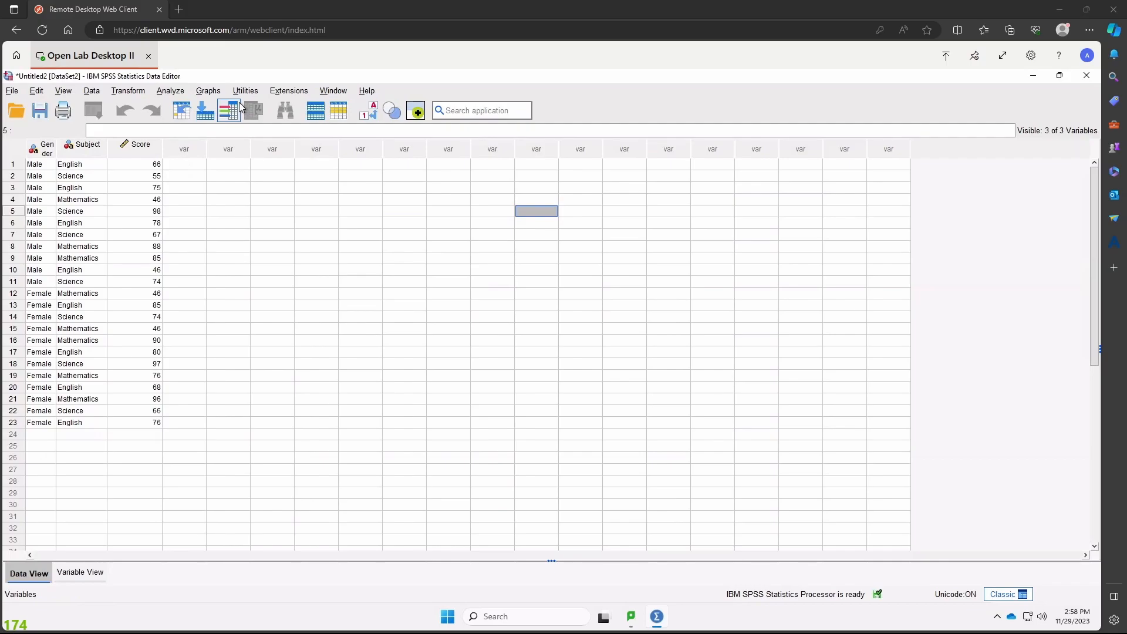
- Widen the Gender column to fit its name, and start a General Linear Model Univariate analysis with Score as the dependent variable
double_click(56, 152)
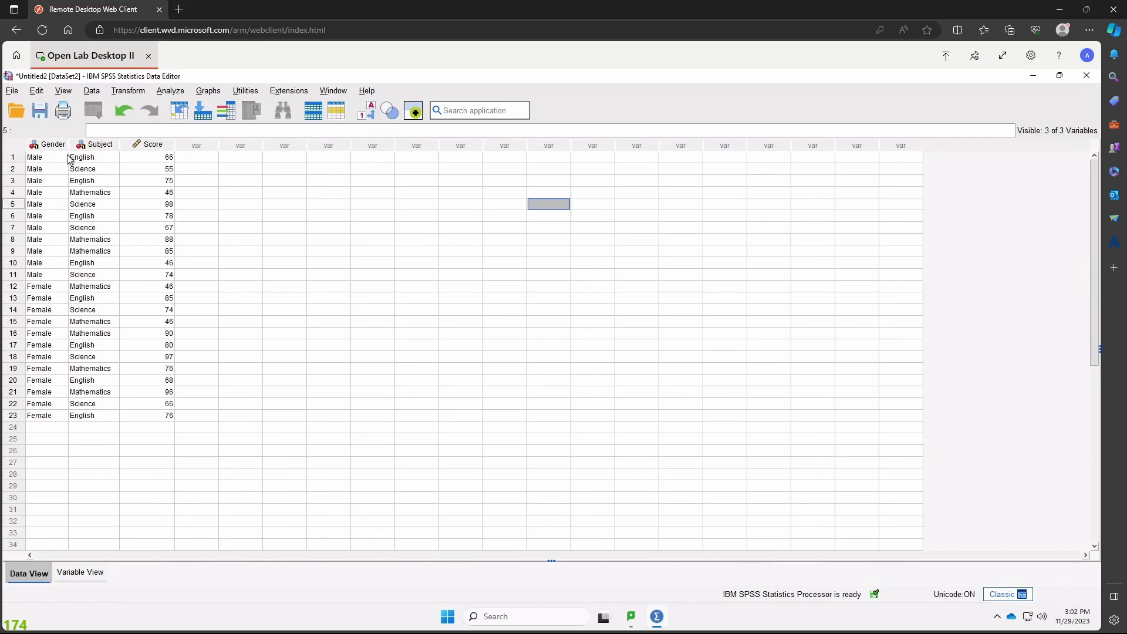
left_click(171, 91)
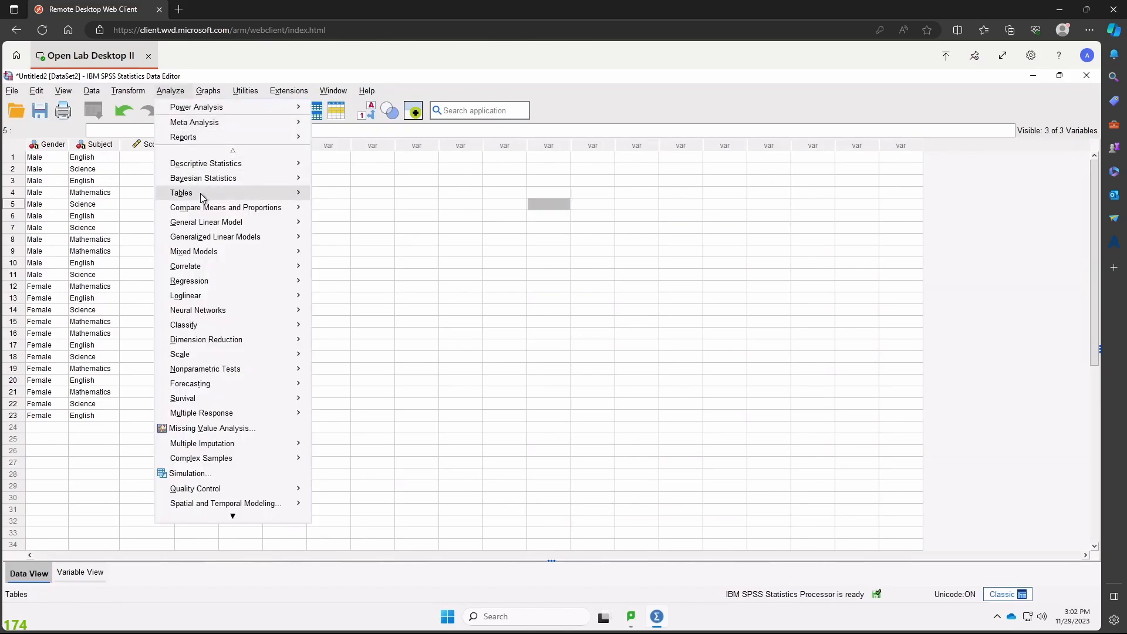
mouse_move(208, 211)
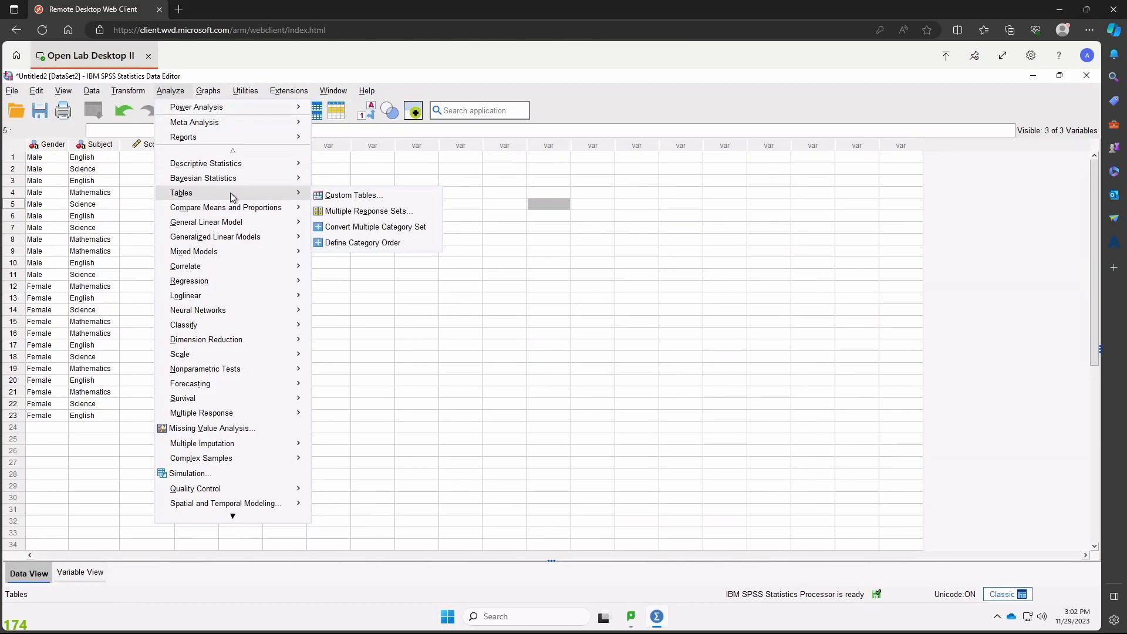
mouse_move(234, 226)
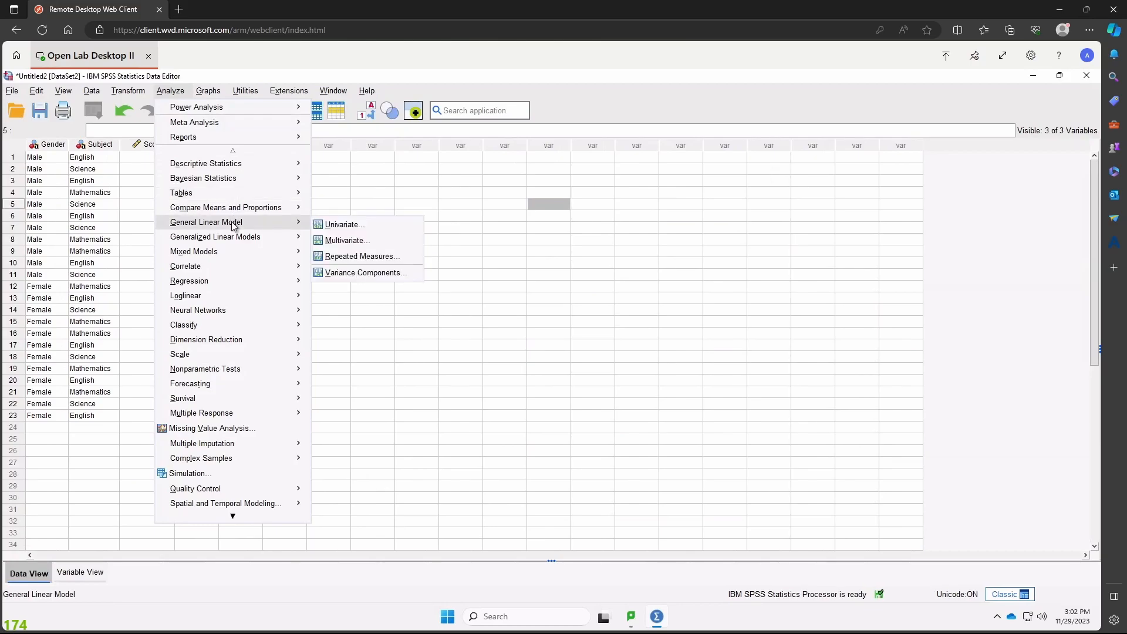
left_click(340, 225)
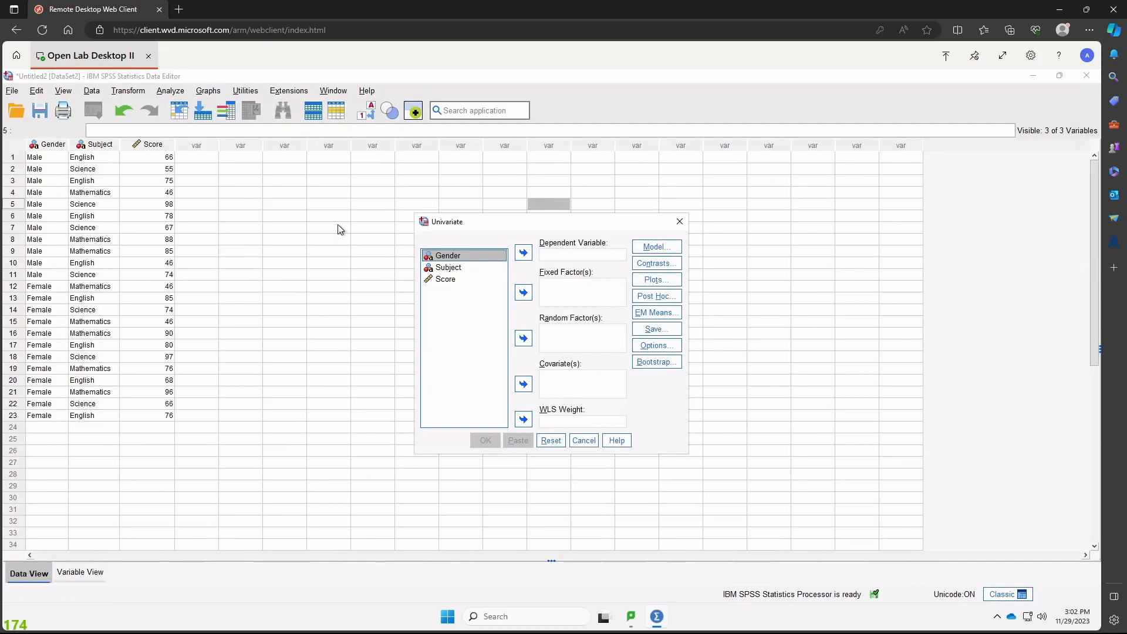
left_click(467, 282)
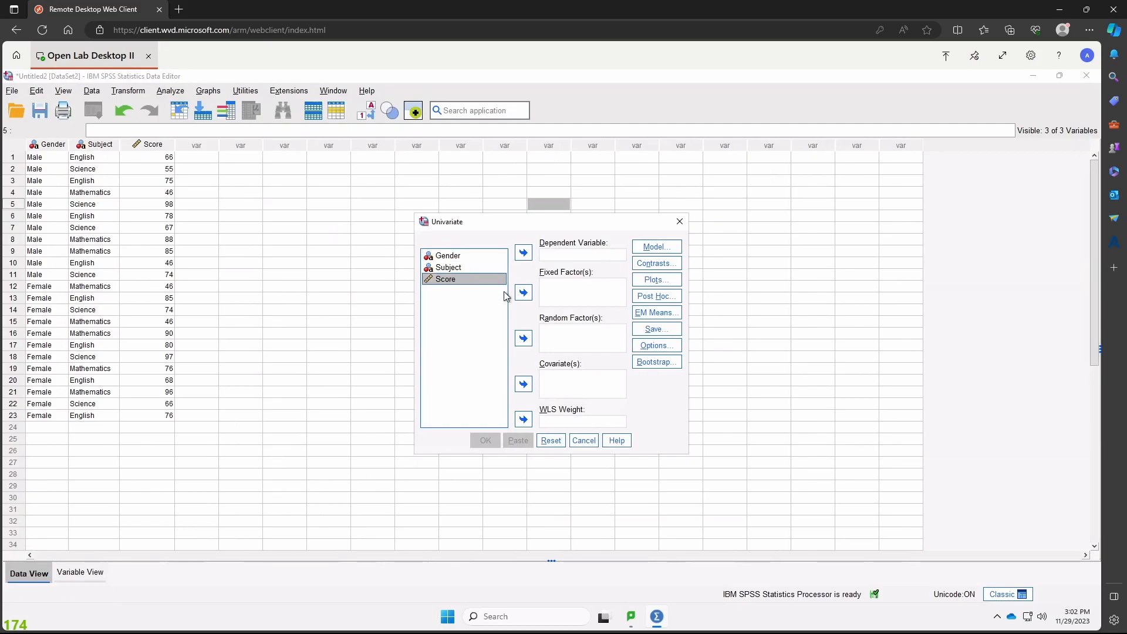
left_click(526, 257)
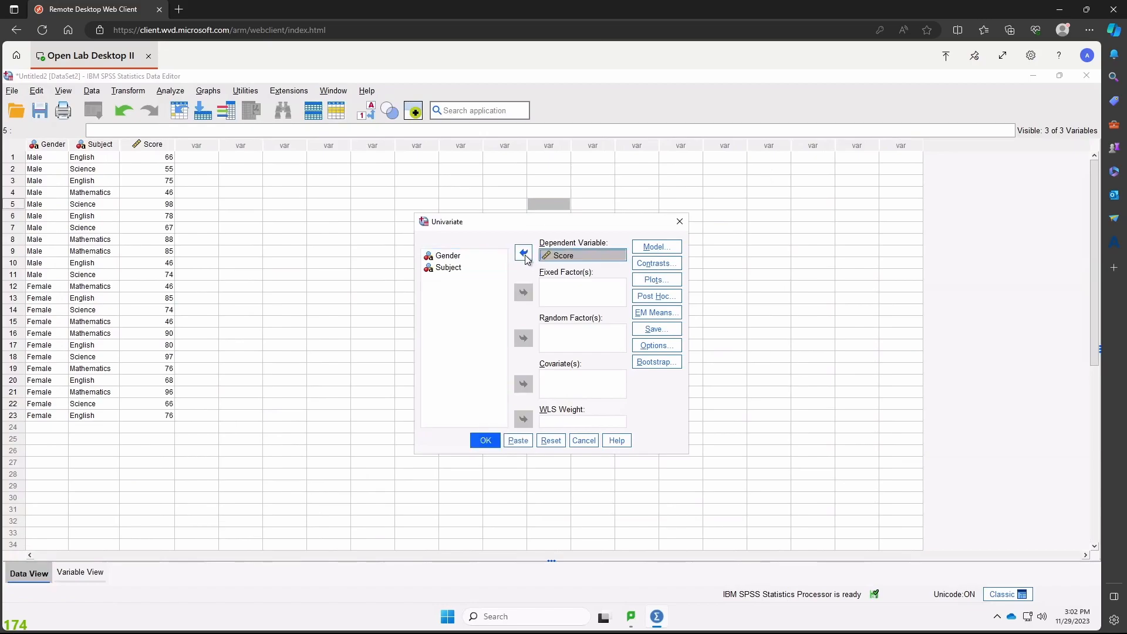
- Add Gender and Subject as fixed factors of the Univariate analysis
left_click(484, 256)
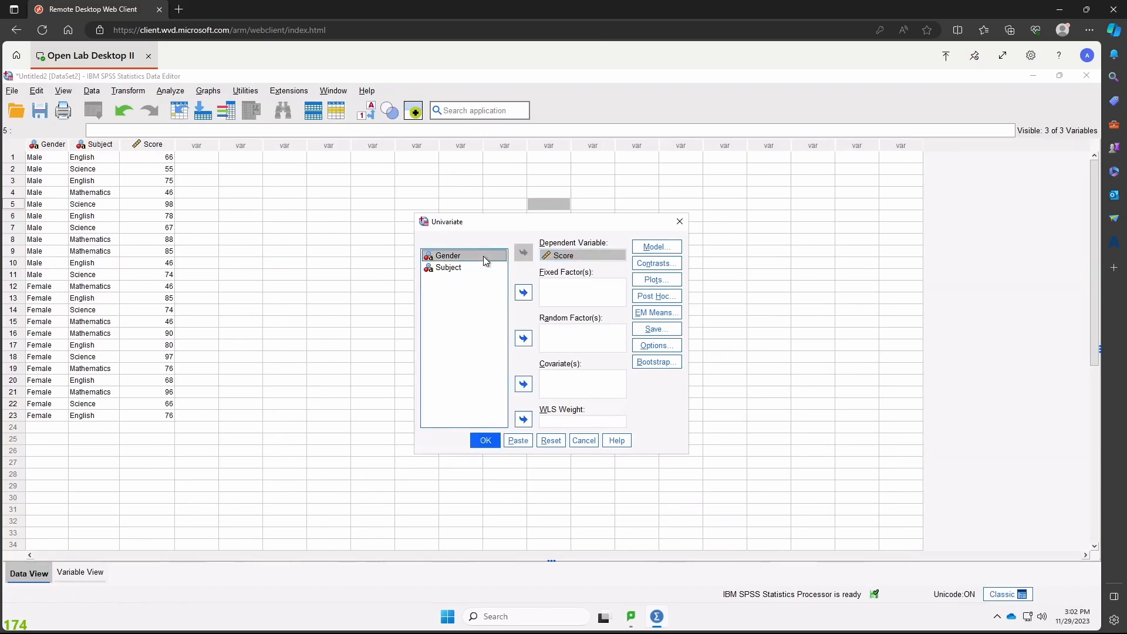
left_click(517, 295)
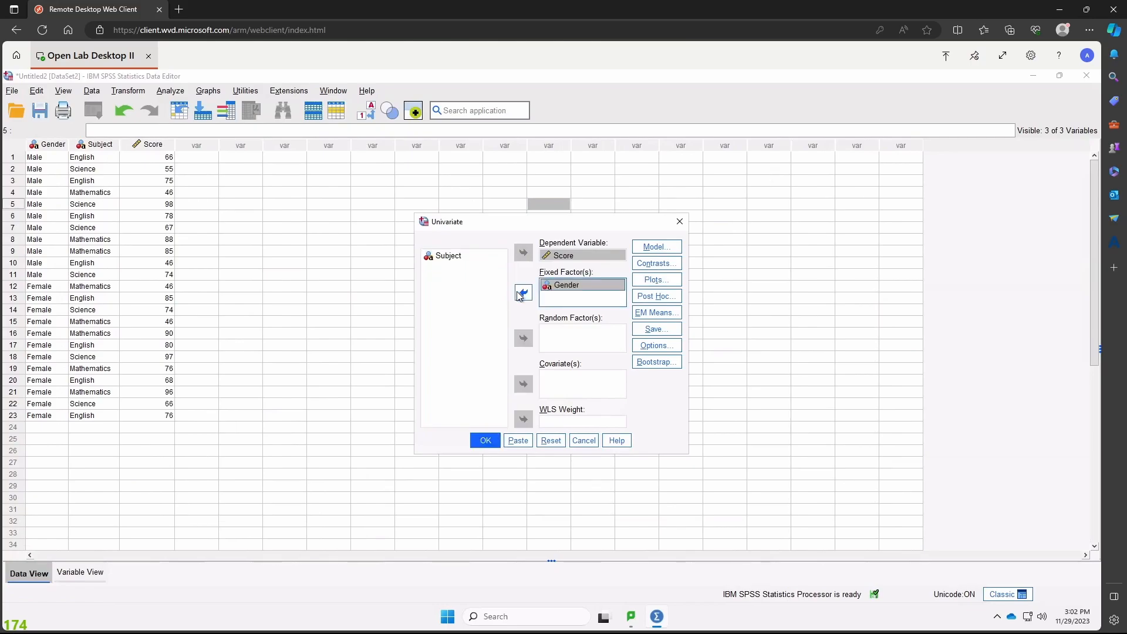
left_click(477, 258)
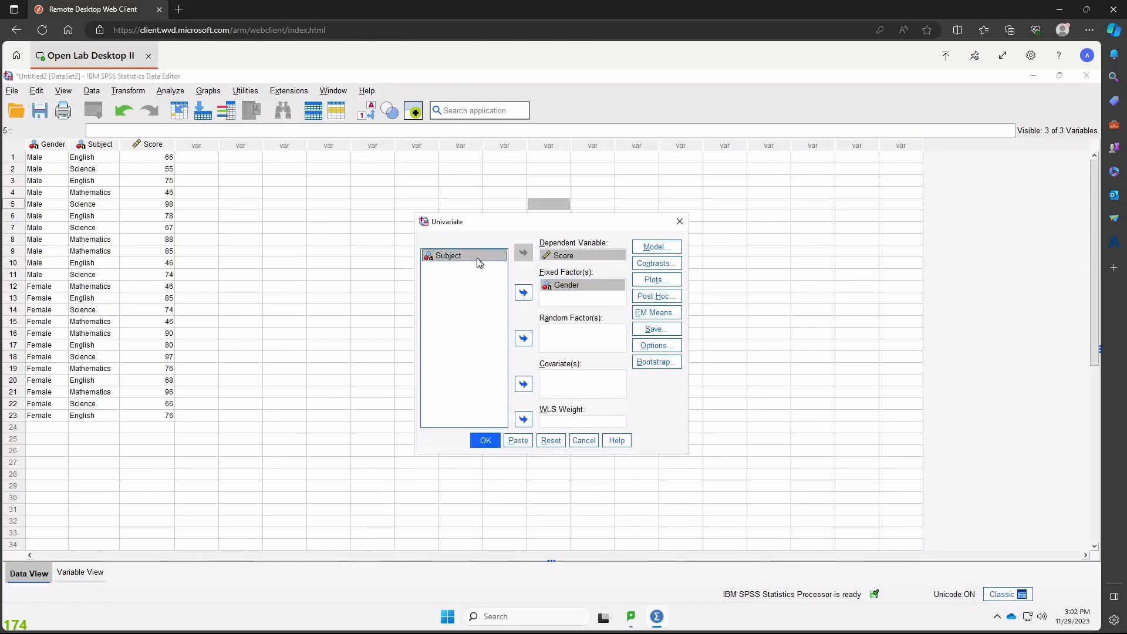
left_click(522, 294)
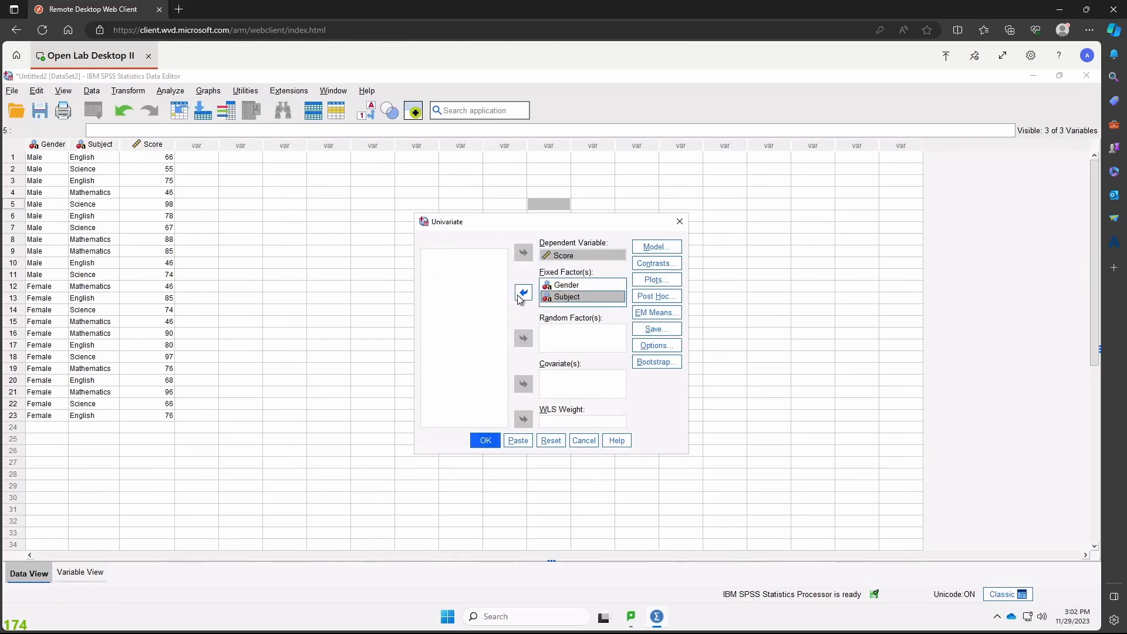
left_click(464, 303)
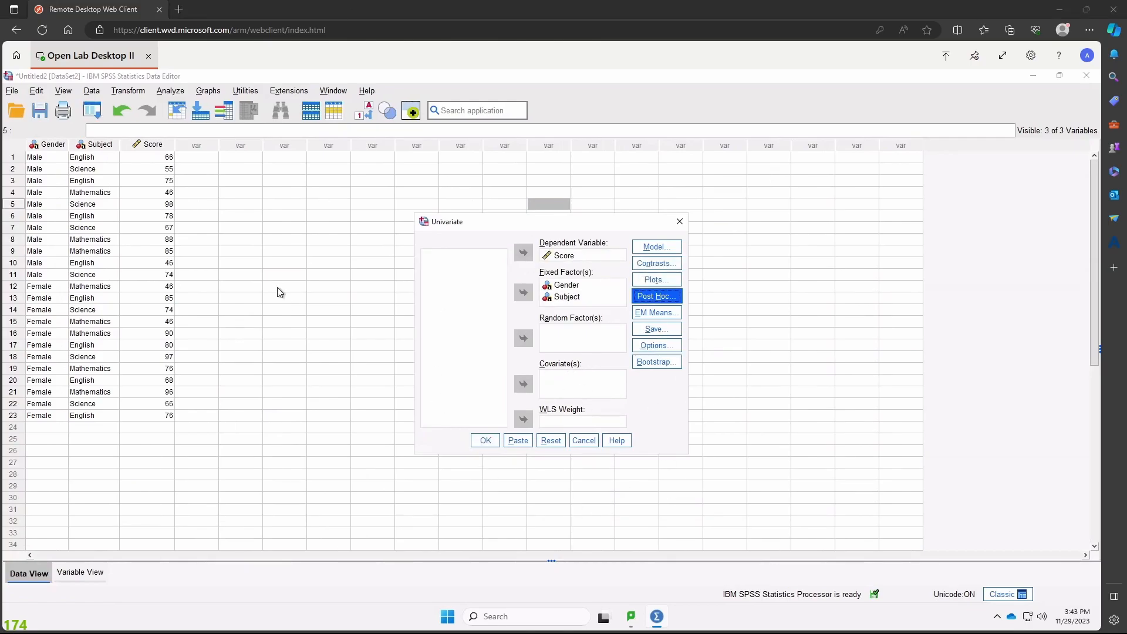
- Configure the post hoc multiple comparisons for Subject with the R-E-G-W-Q test
left_click(656, 298)
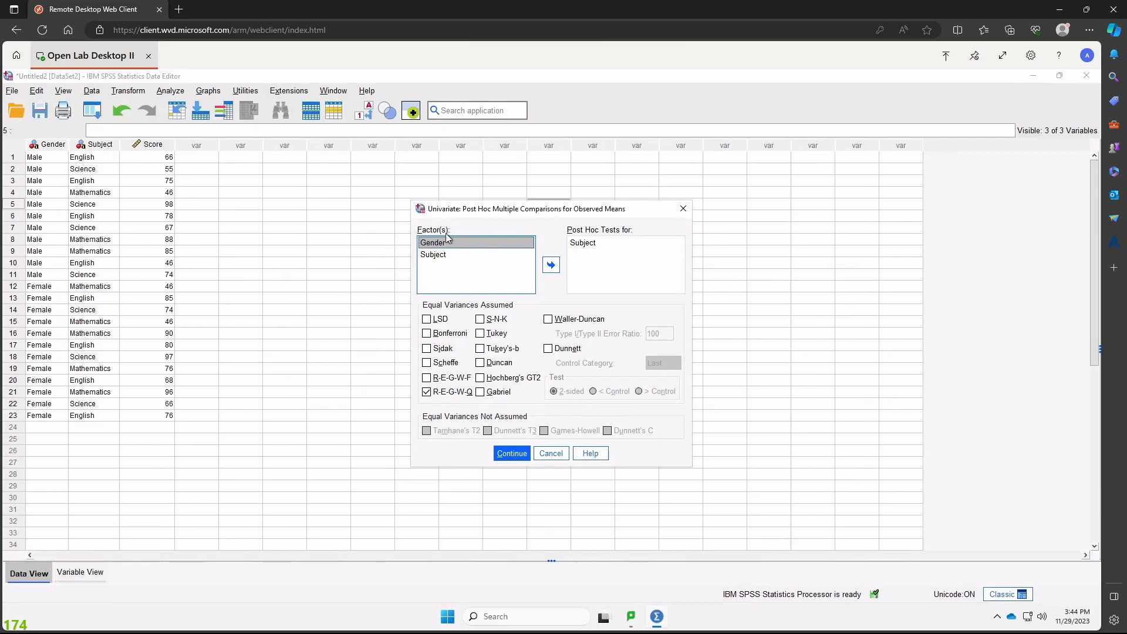
left_click(552, 268)
left_click(552, 265)
left_click(551, 265)
left_click(500, 460)
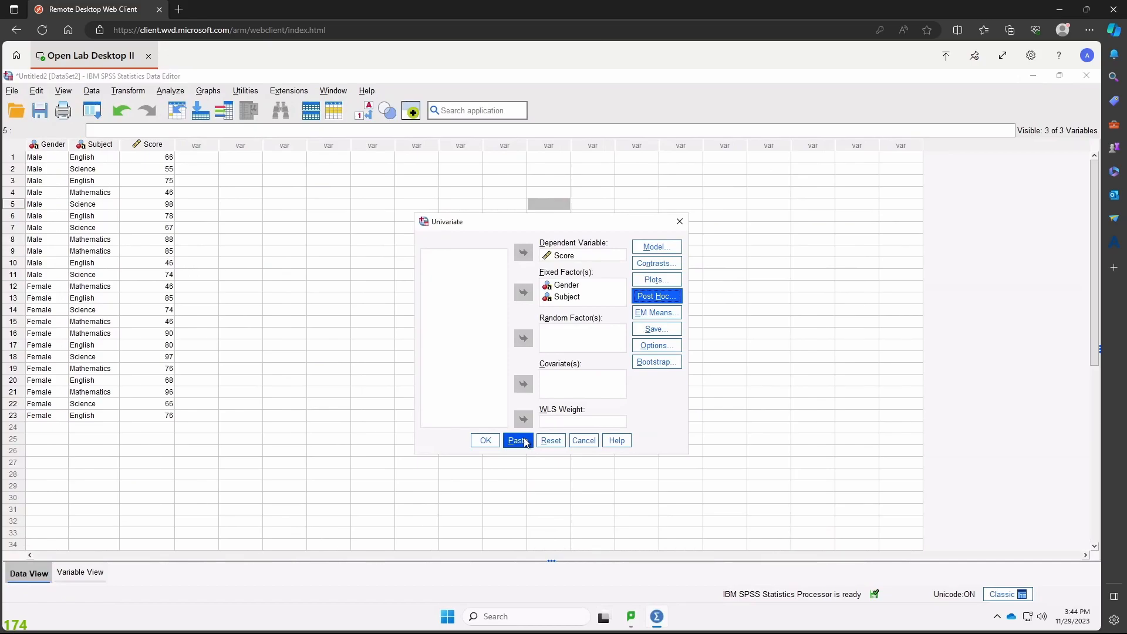
- Display estimated marginal means for (OVERALL), Gender, Subject and the Gender*Subject interaction
left_click(667, 320)
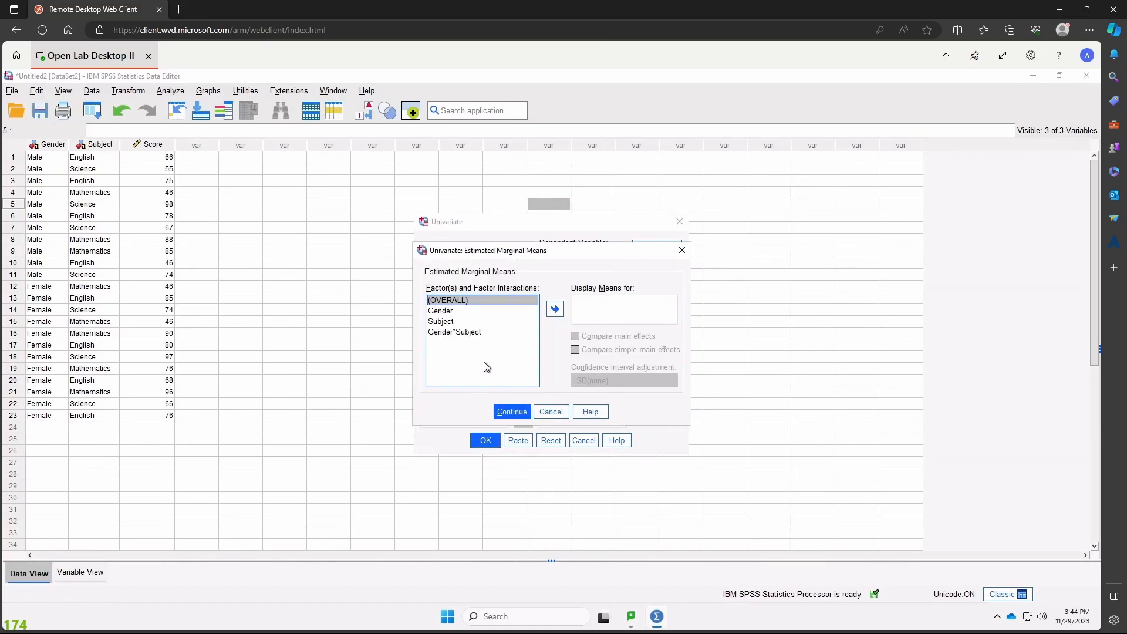
left_click(555, 309)
left_click(531, 312)
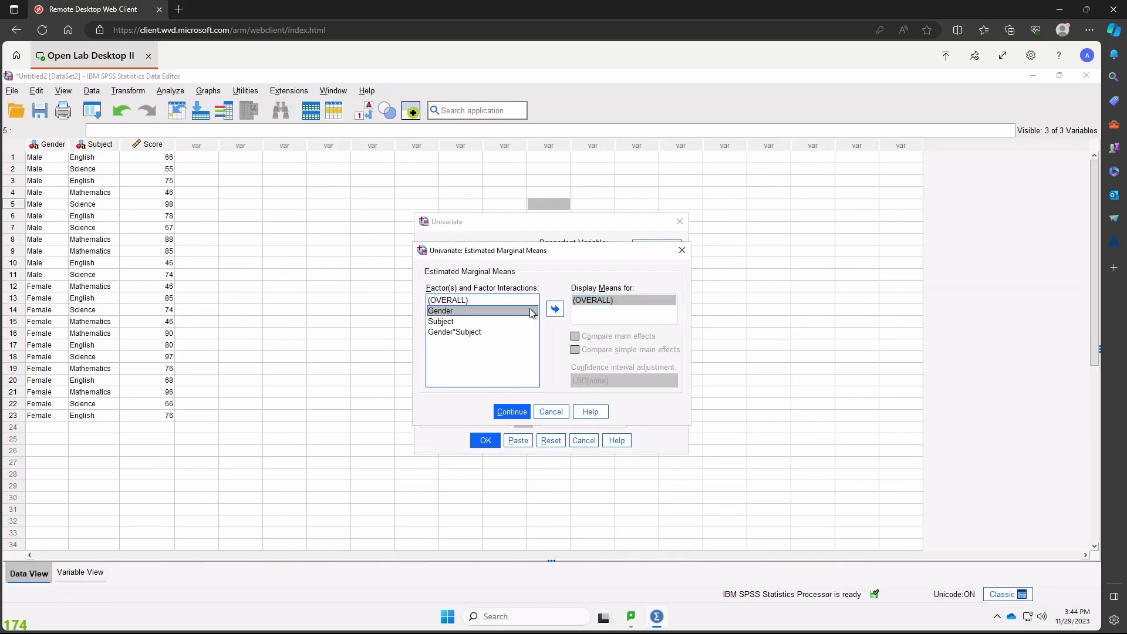
left_click(555, 309)
left_click(505, 322)
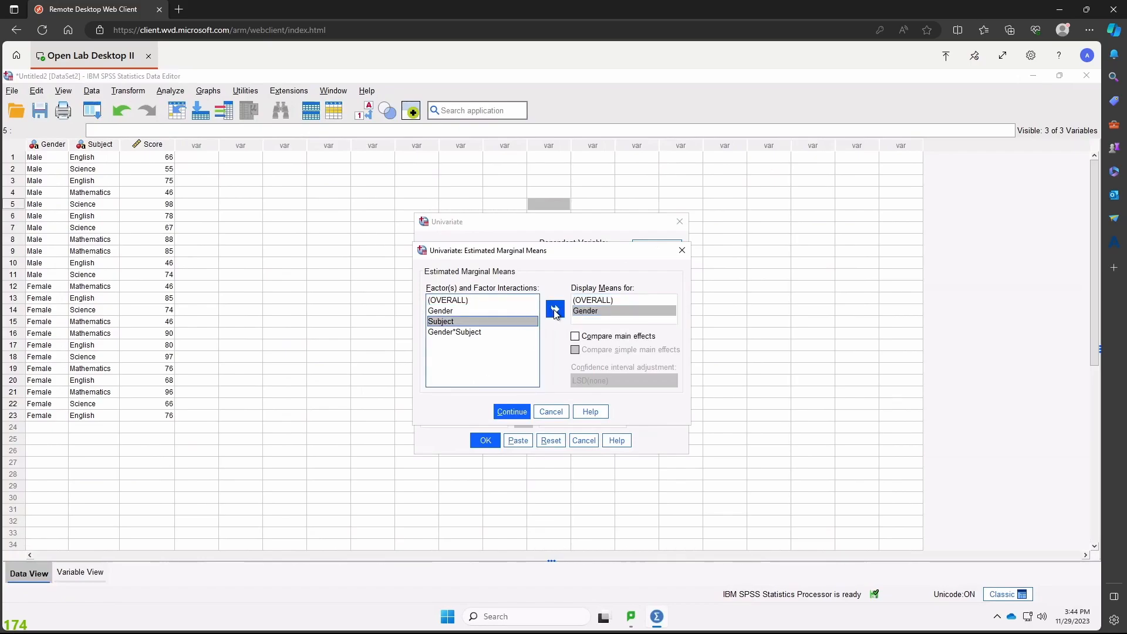
left_click(556, 311)
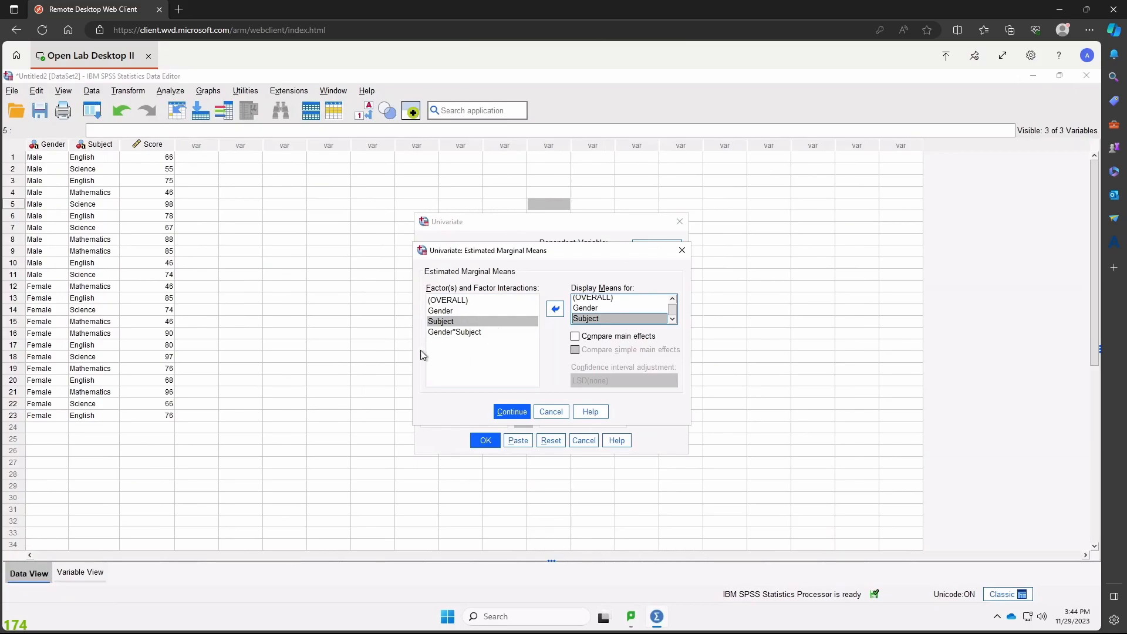
left_click(459, 333)
left_click(554, 309)
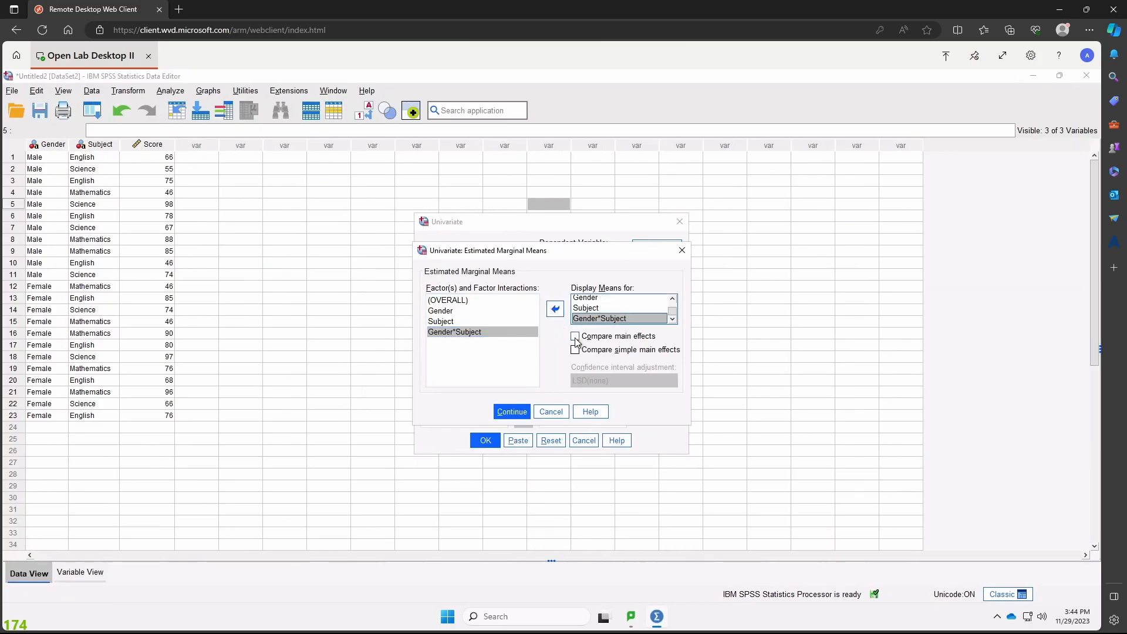
- Compare the main effects of the estimated marginal means with a Bonferroni confidence interval adjustment
left_click(575, 337)
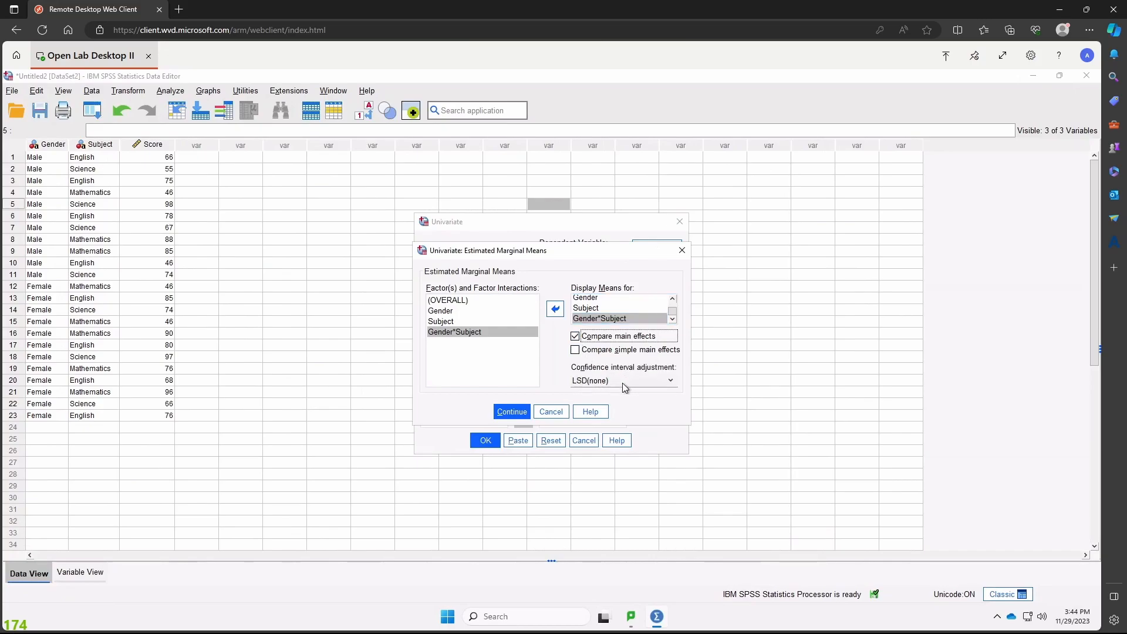
left_click(670, 380)
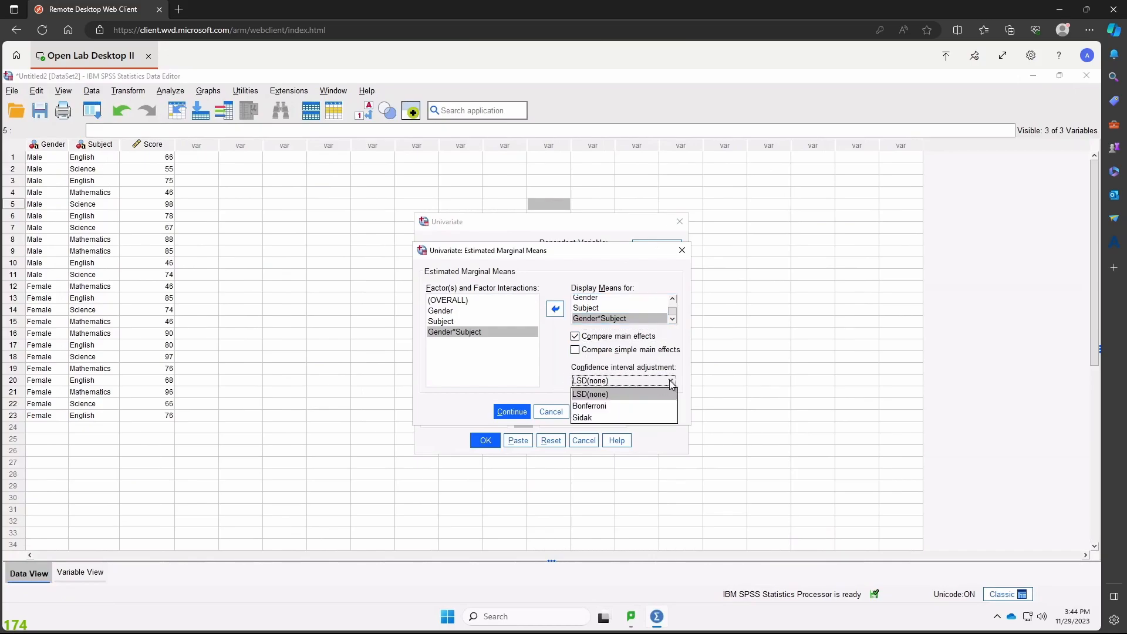
left_click(634, 406)
left_click(512, 412)
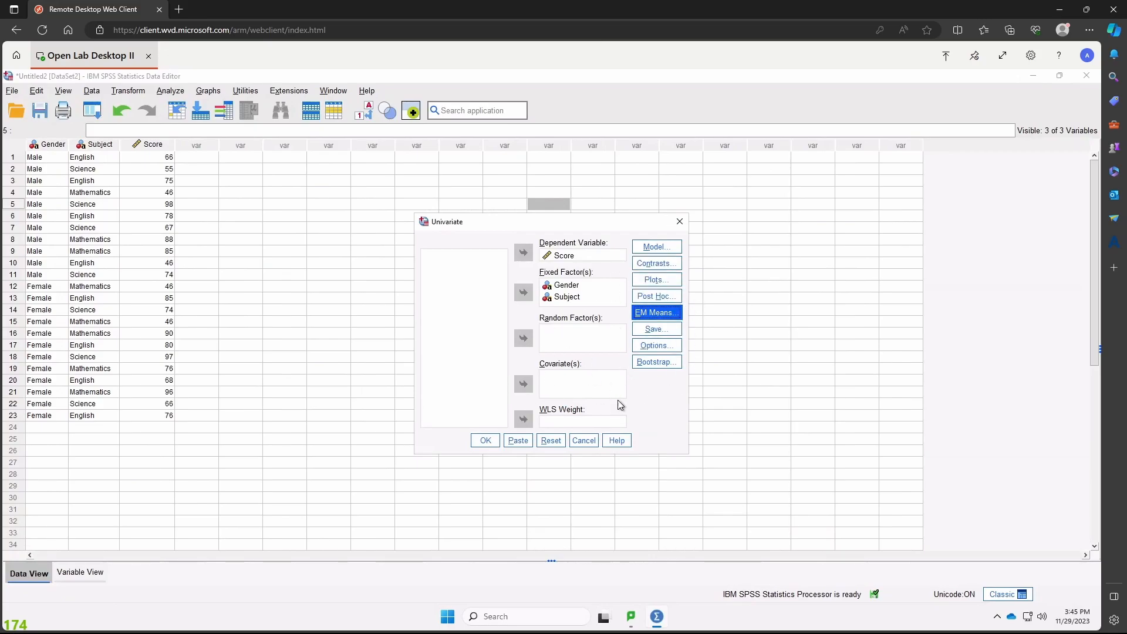
- Include descriptive statistics, estimates of effect size and homogeneity tests at significance level .05, and run the Univariate analysis
left_click(659, 346)
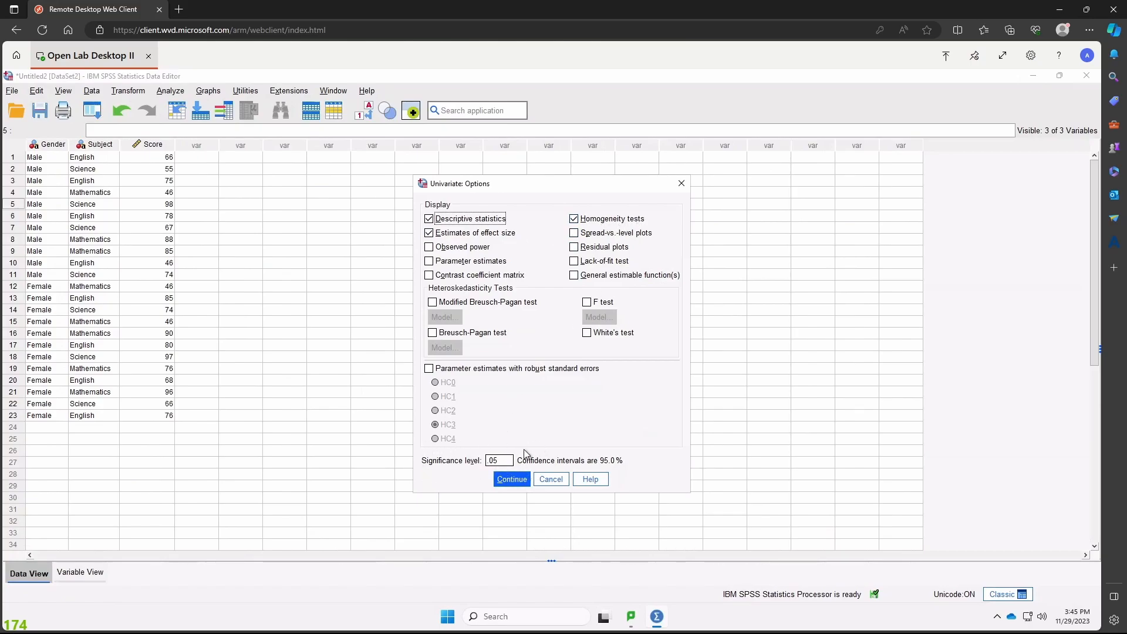
left_click(511, 479)
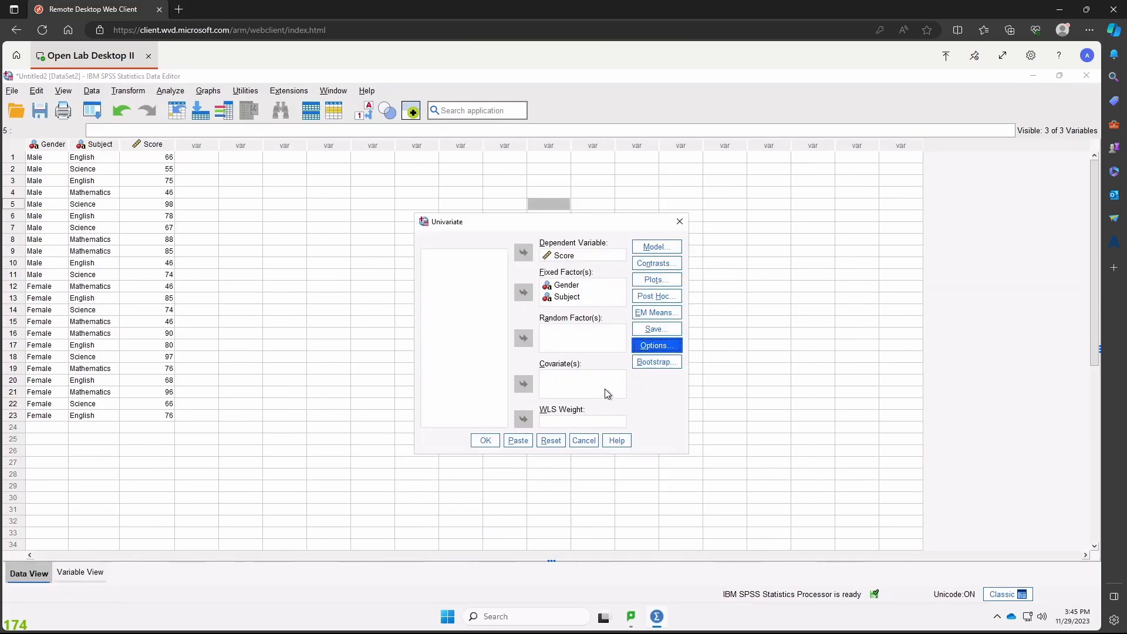
left_click(487, 443)
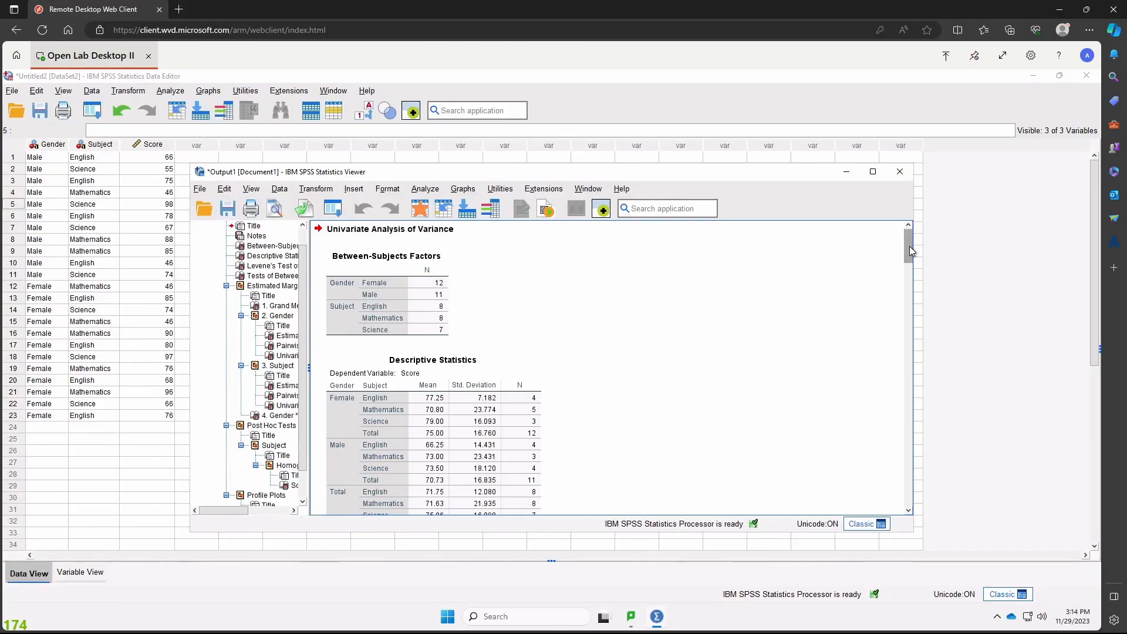
- Examine the descriptive statistics, Levene's test of equality of error variances and tests of between-subjects effects in the Univariate output
left_click_drag(911, 246, 911, 258)
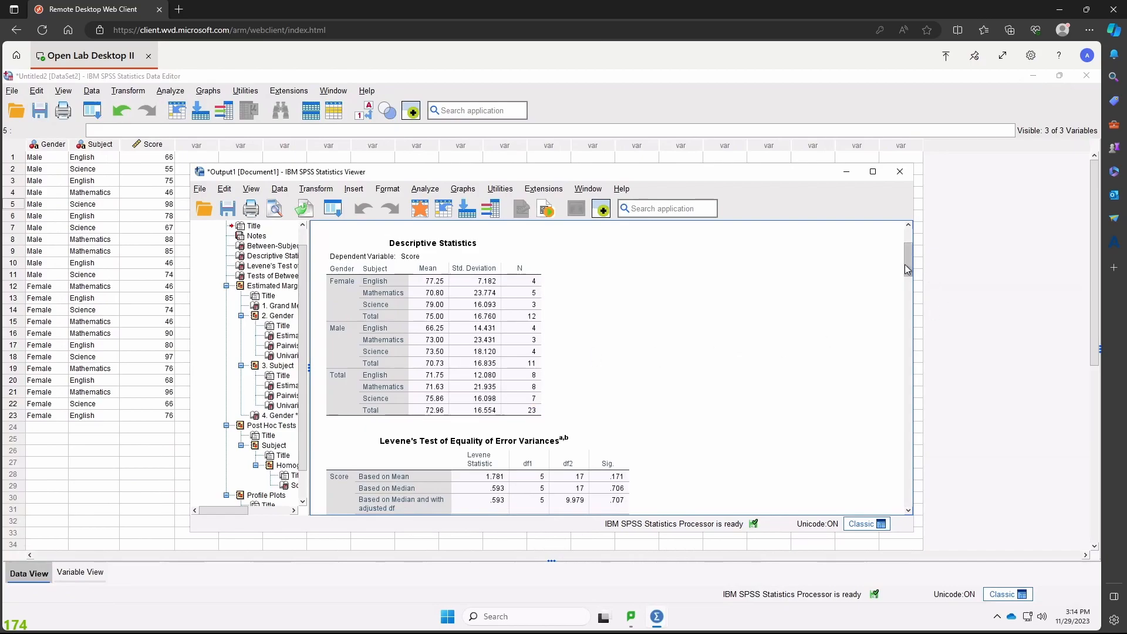
left_click_drag(905, 264, 908, 294)
left_click(435, 261)
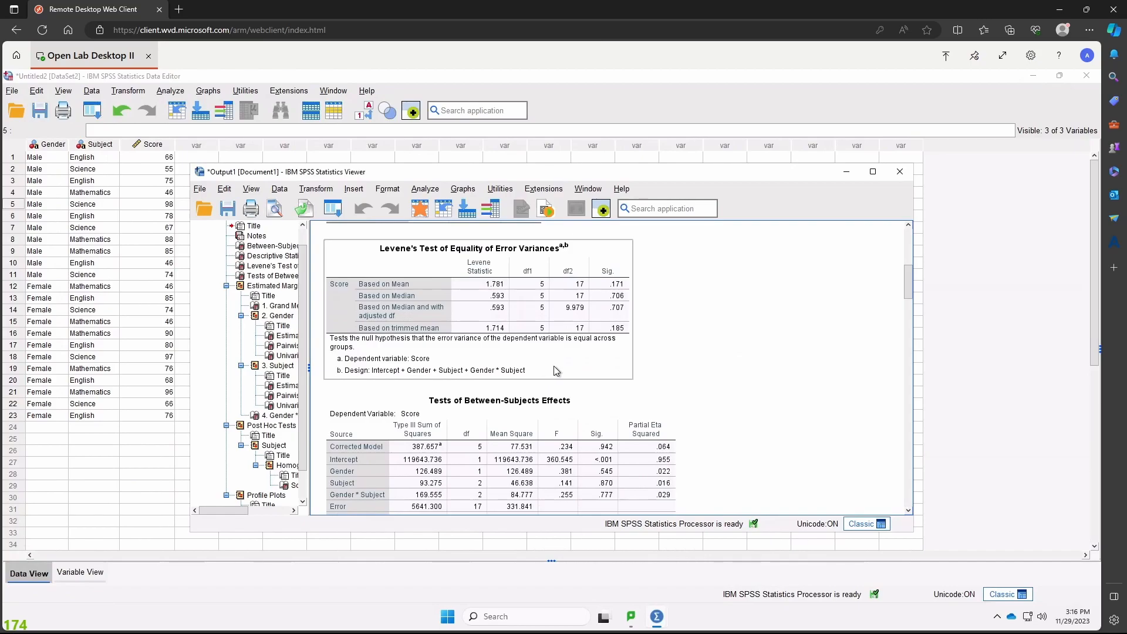
left_click(899, 310)
scroll(910, 303, "down", 1)
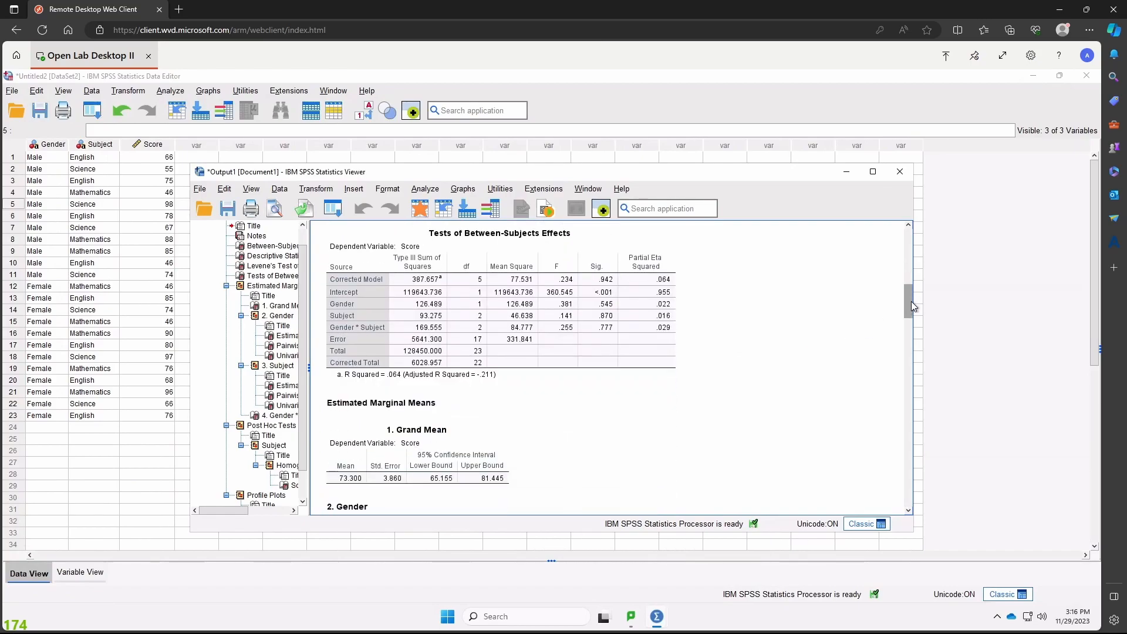
scroll(911, 302, "up", 1)
left_click(477, 289)
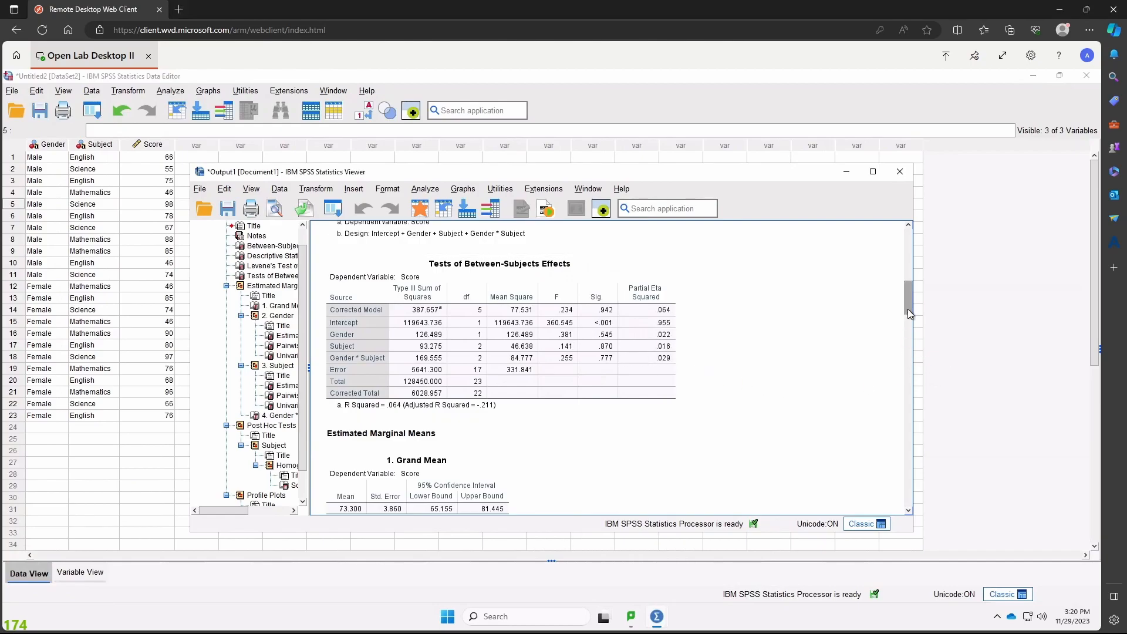
- Review the estimated marginal means with their pairwise comparisons and the Ryan-Einot-Gabriel-Welsch homogeneous subsets for Subject
left_click_drag(908, 309, 908, 323)
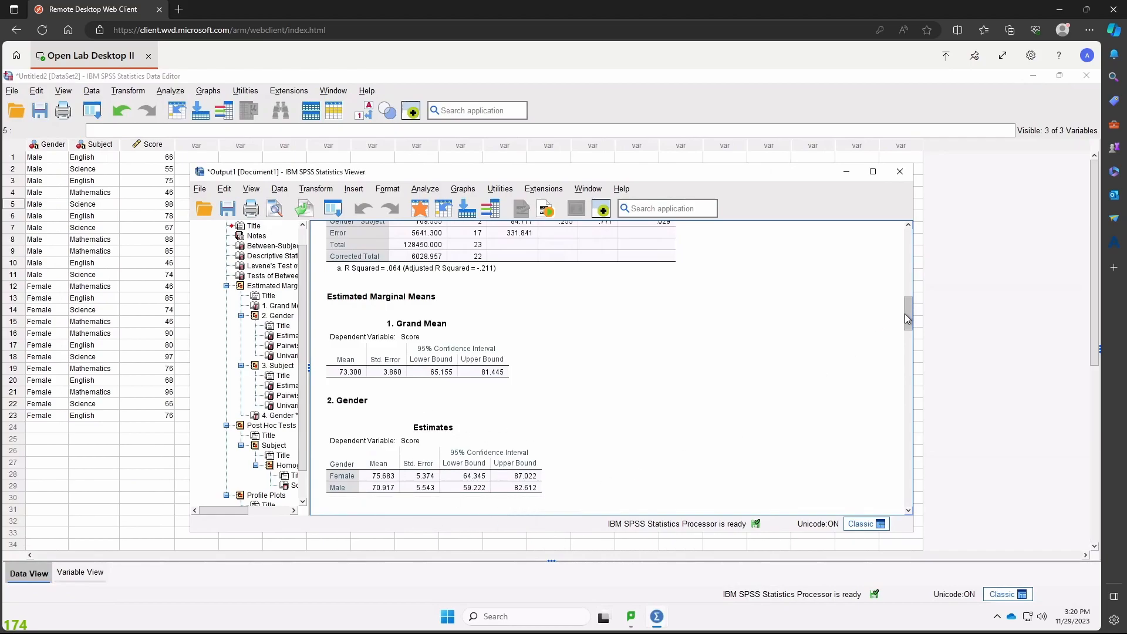
left_click_drag(906, 317, 912, 337)
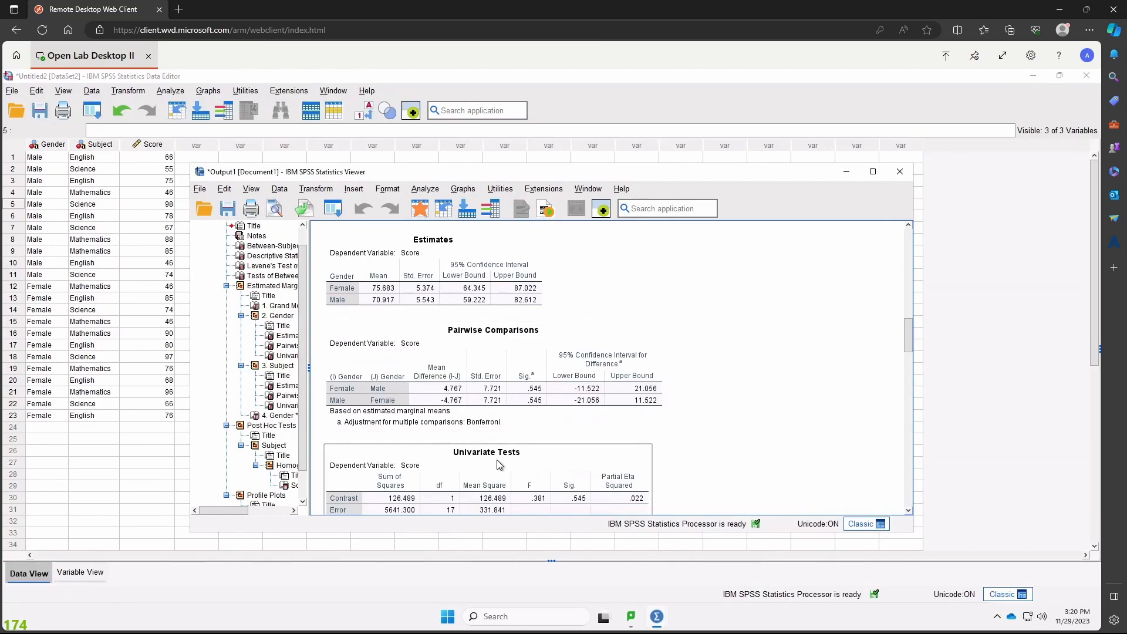
scroll(905, 338, "down", 3)
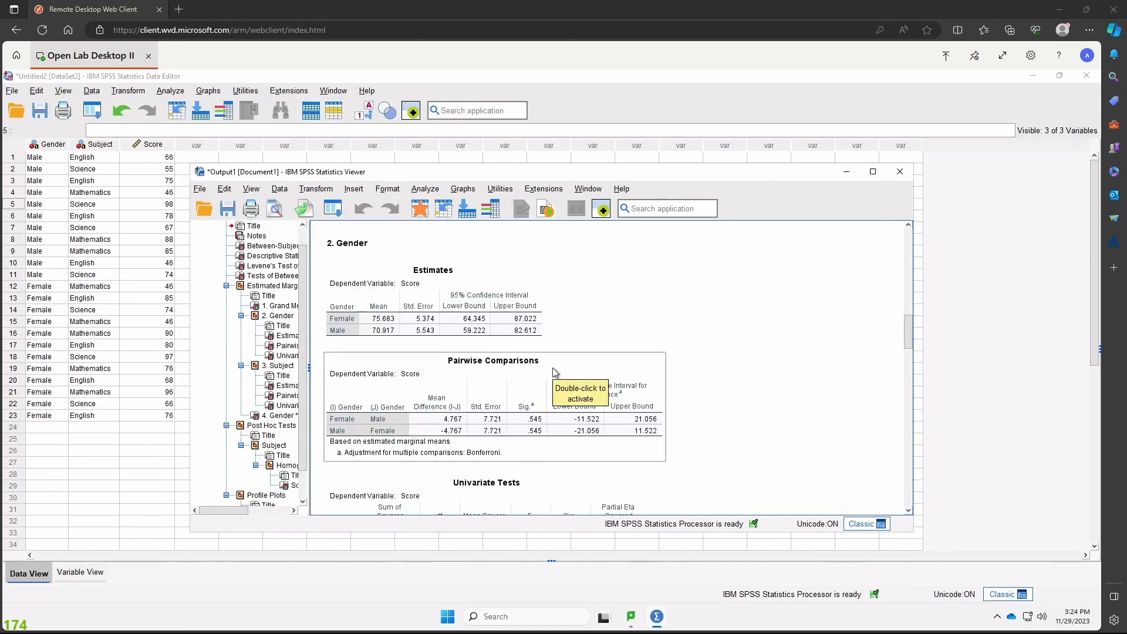
scroll(554, 372, "down", 10)
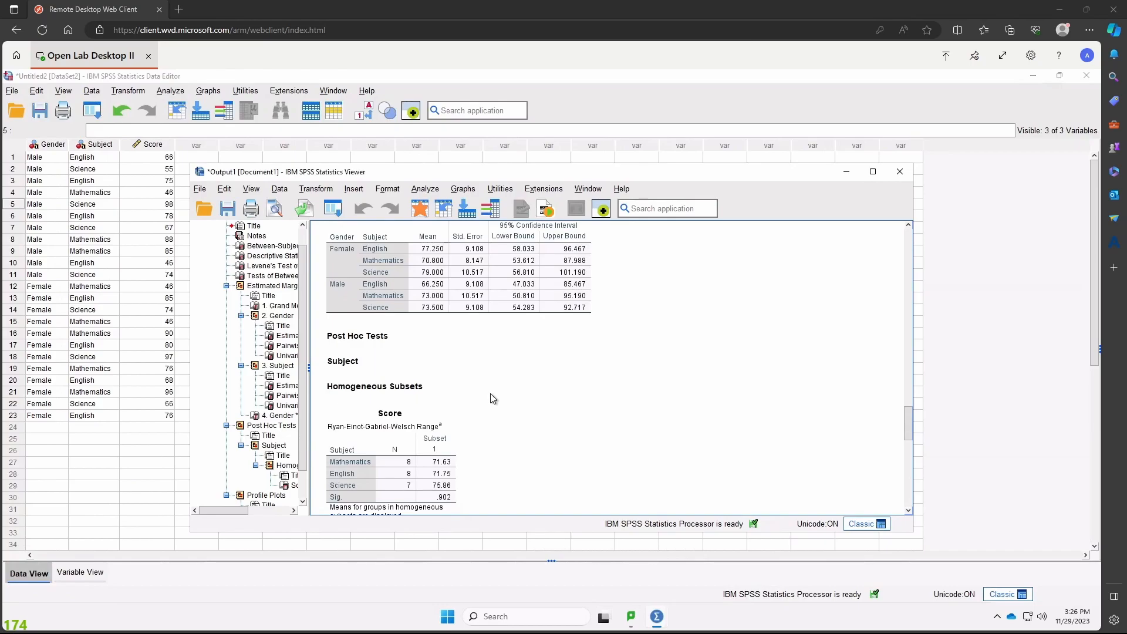
scroll(507, 409, "down", 2)
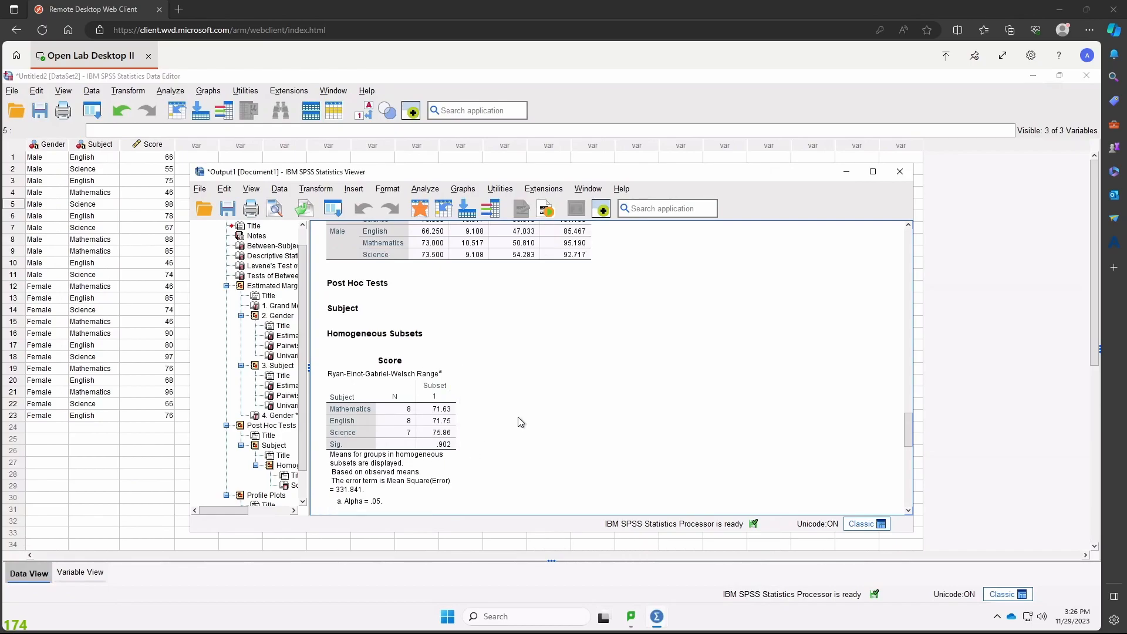
- Examine the profile plots of estimated marginal means of Score for Gender, Subject and the Gender by Subject interaction
scroll(517, 421, "down", 5)
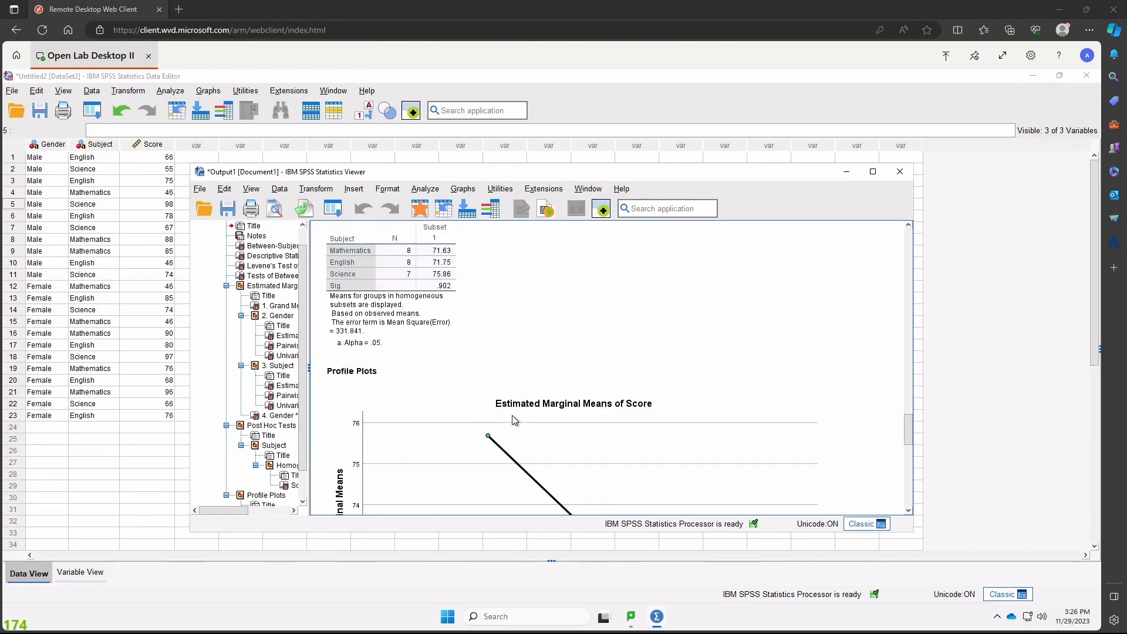
scroll(514, 420, "down", 2)
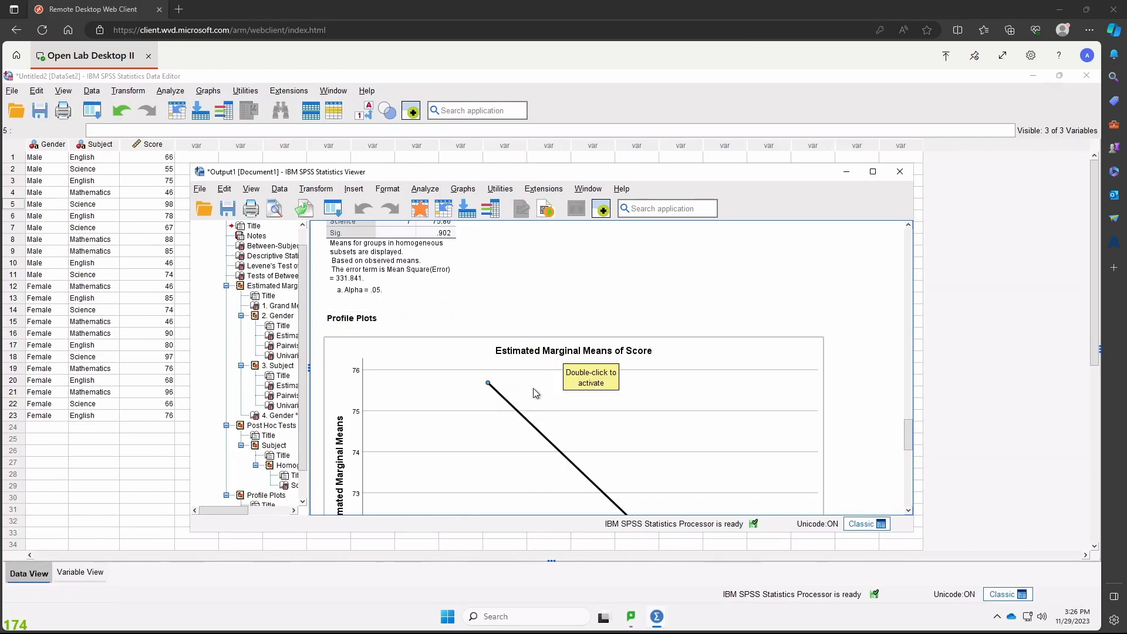
scroll(541, 385, "down", 4)
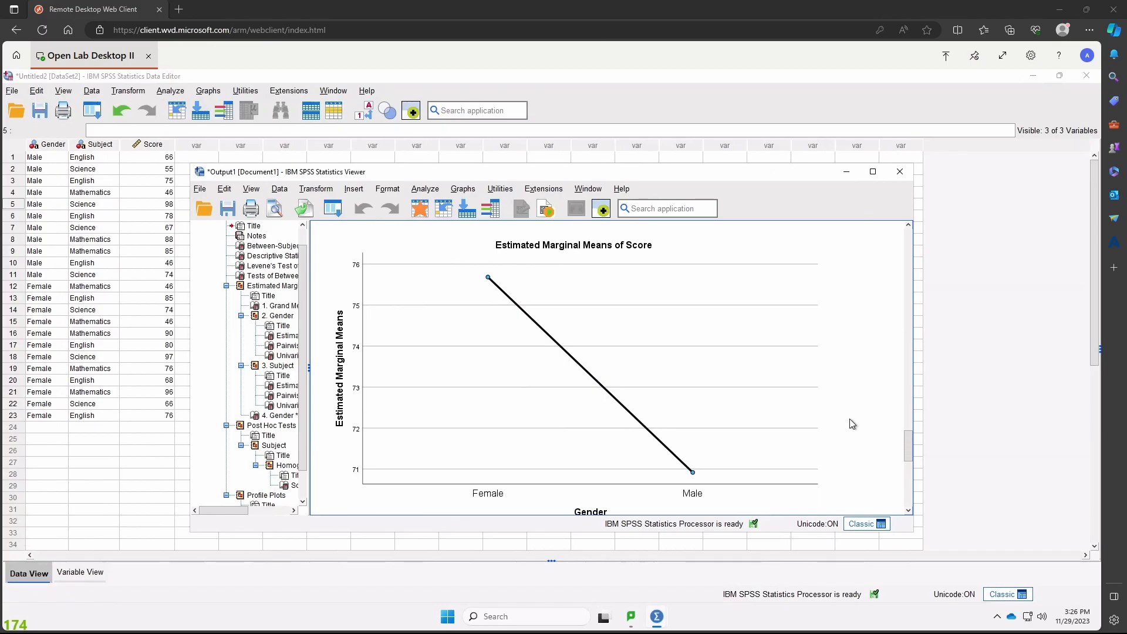
left_click(816, 430)
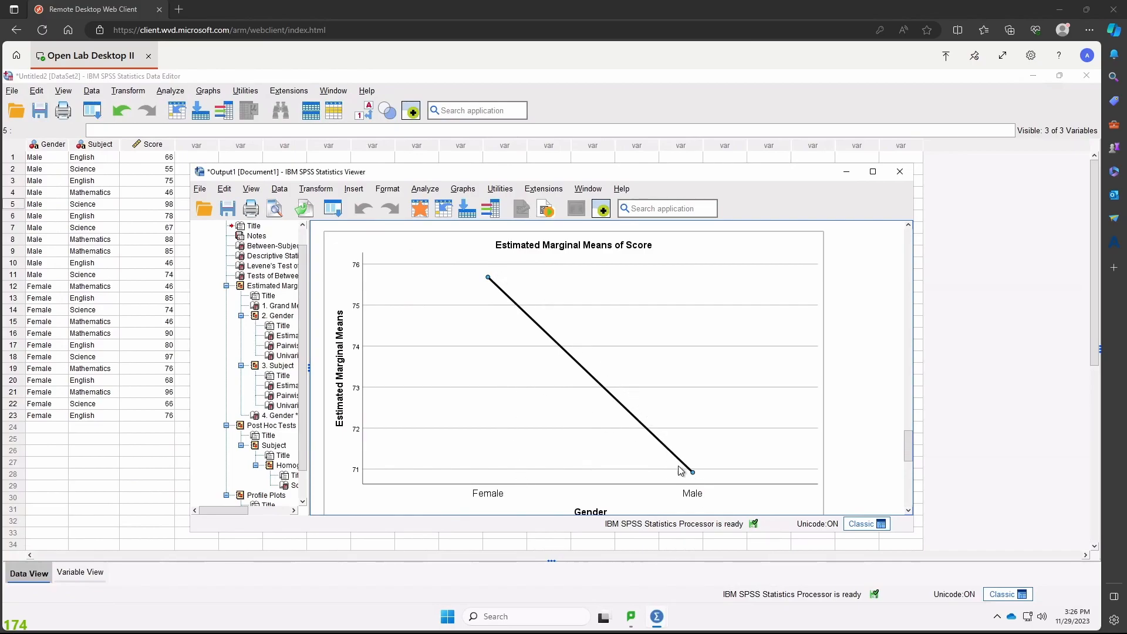
scroll(642, 378, "down", 5)
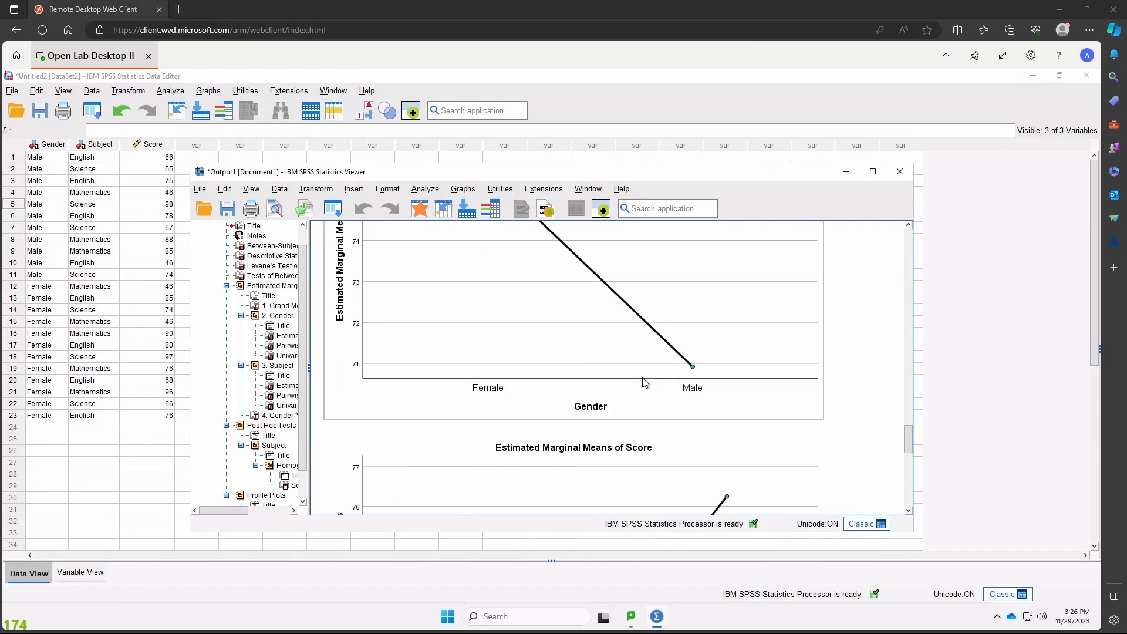
scroll(644, 378, "down", 3)
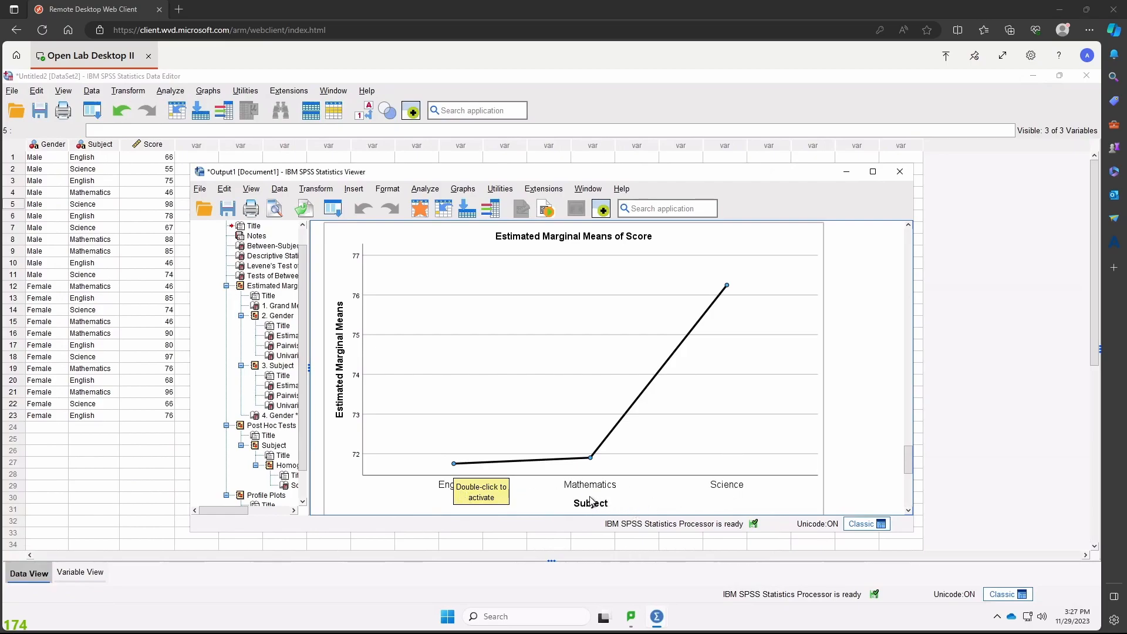
scroll(629, 369, "down", 4)
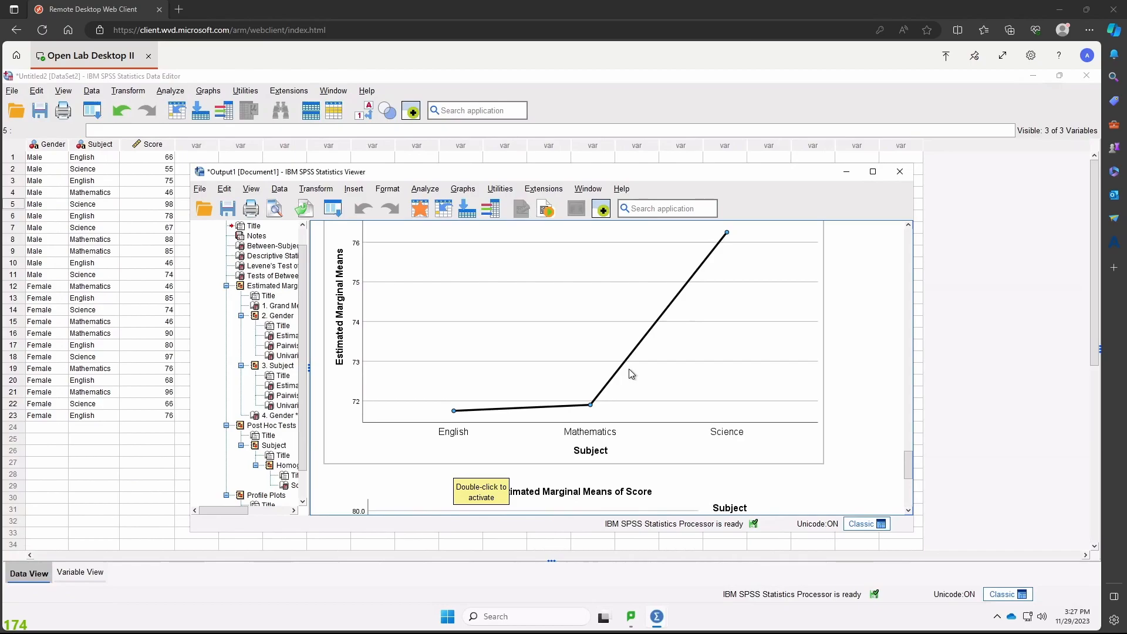
scroll(631, 373, "down", 6)
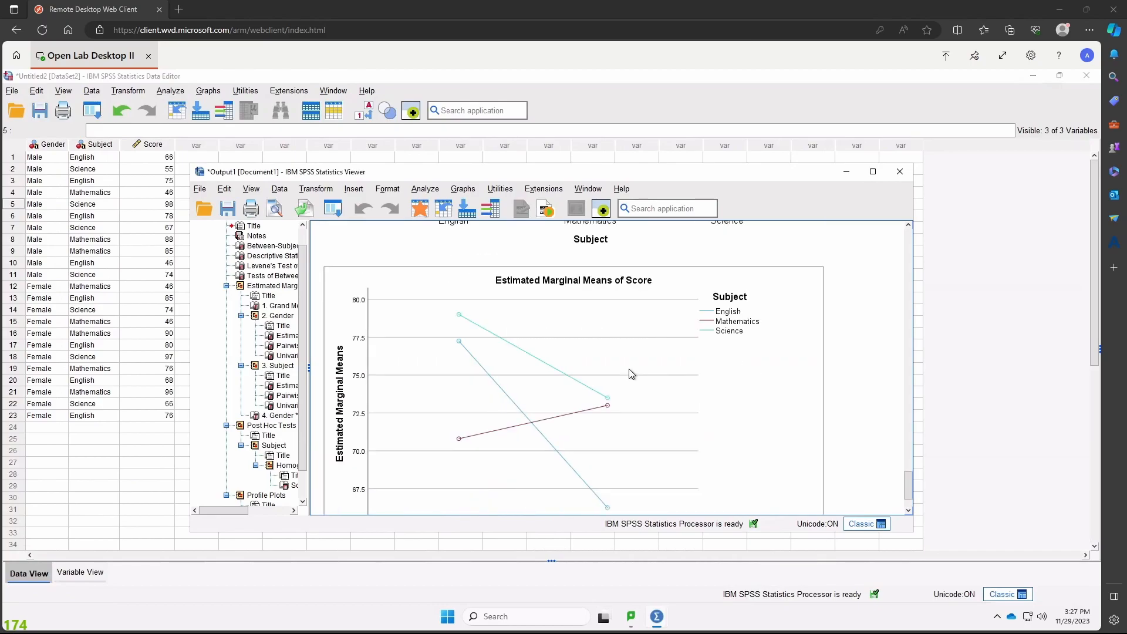
scroll(631, 373, "down", 2)
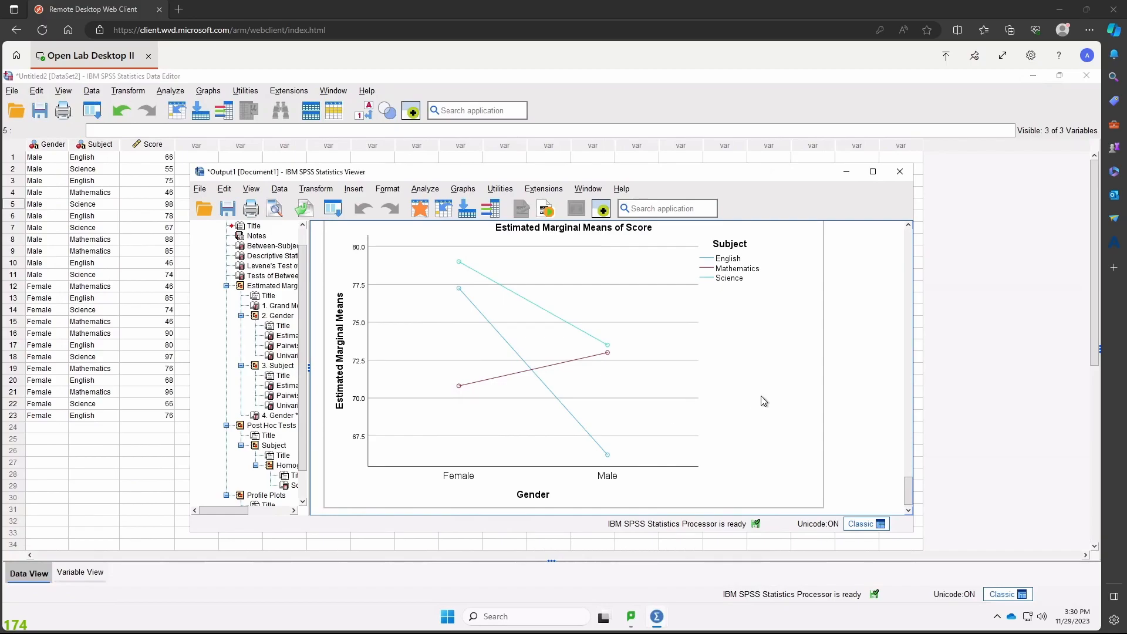
scroll(762, 398, "up", 1)
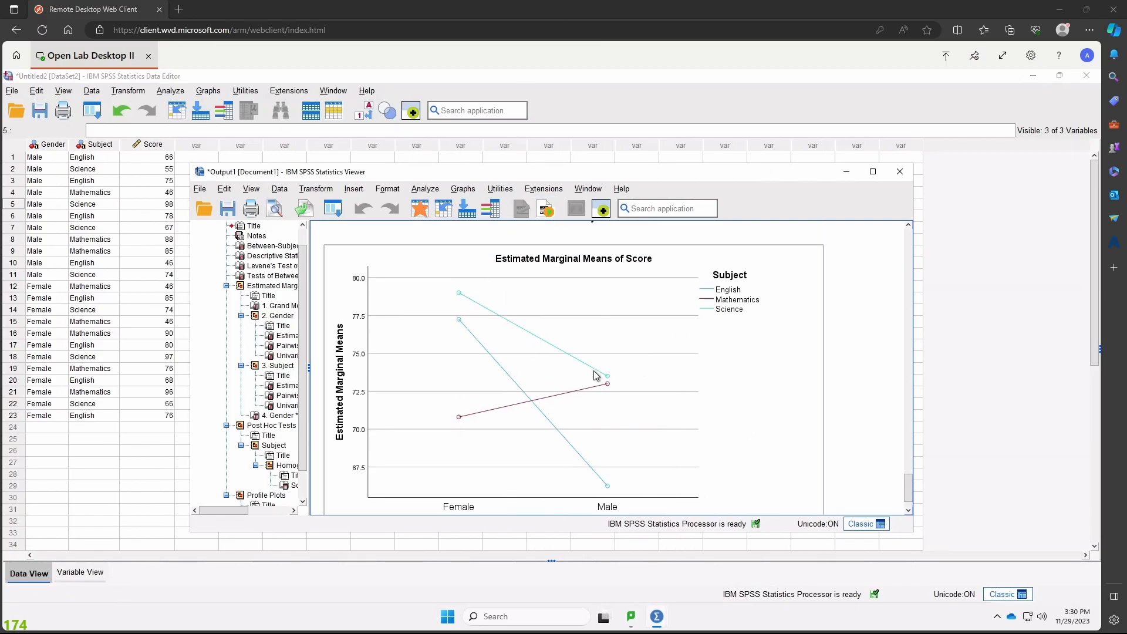